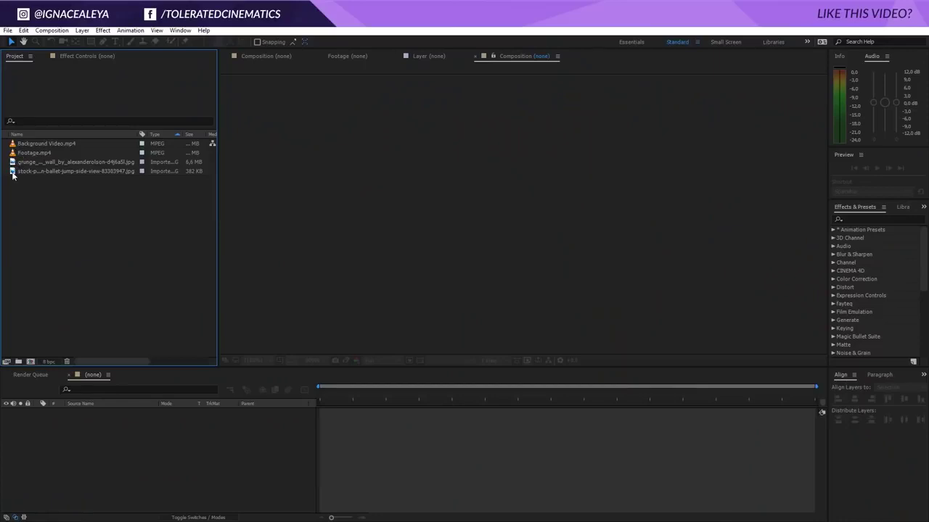
Preview the imported background video, green-screen footage, grunge crack wall image and skeleton stock photo
left_click(36, 153)
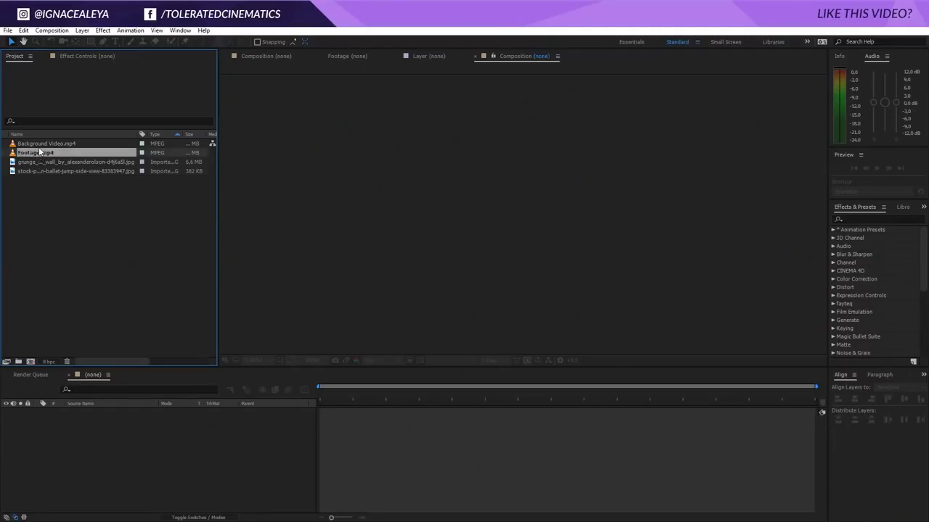
double_click(40, 144)
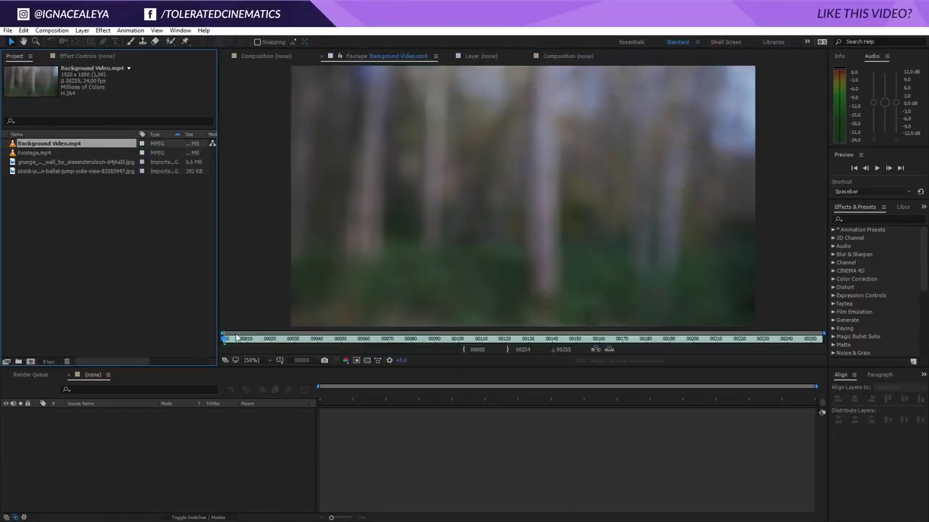
double_click(34, 153)
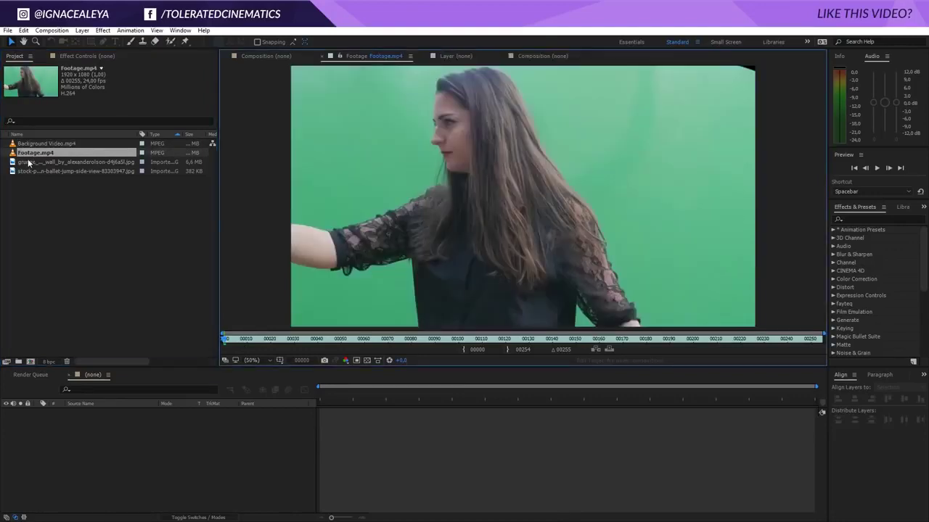
double_click(32, 163)
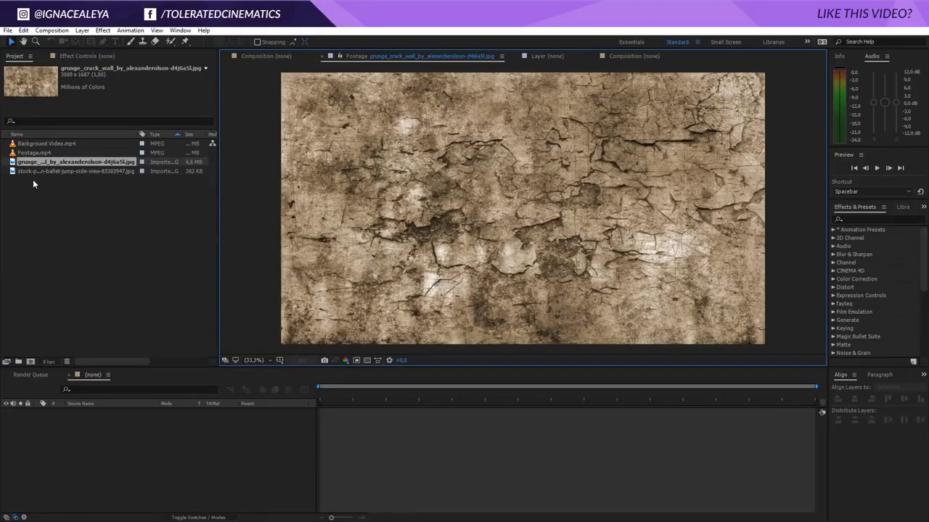
double_click(50, 171)
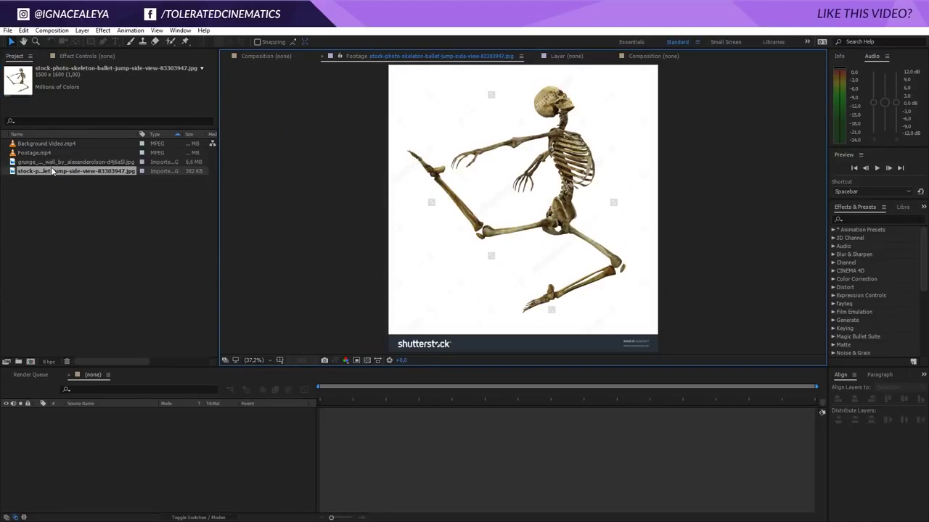
double_click(58, 164)
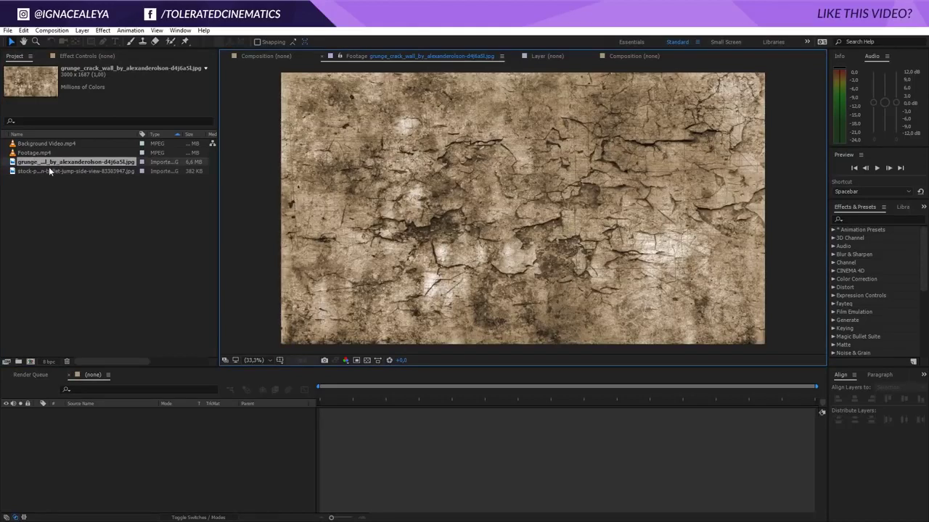
left_click(40, 152)
Create a composition from Background Video.mp4 and name it "Main Comp"
left_click(46, 144)
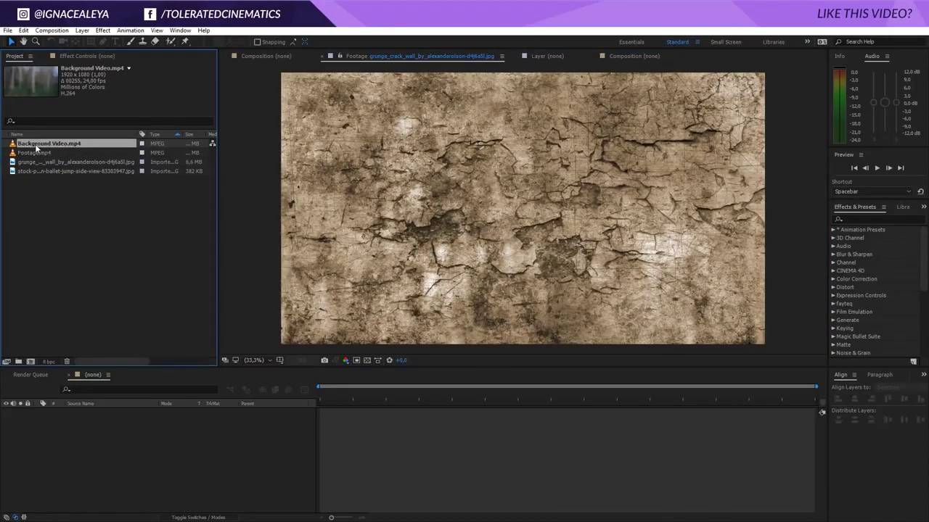
left_click_drag(37, 145, 31, 363)
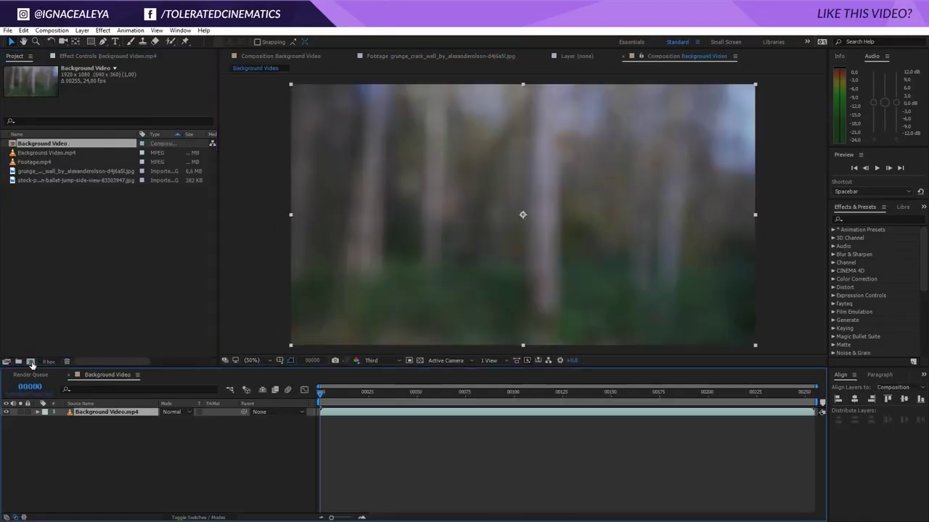
right_click(115, 444)
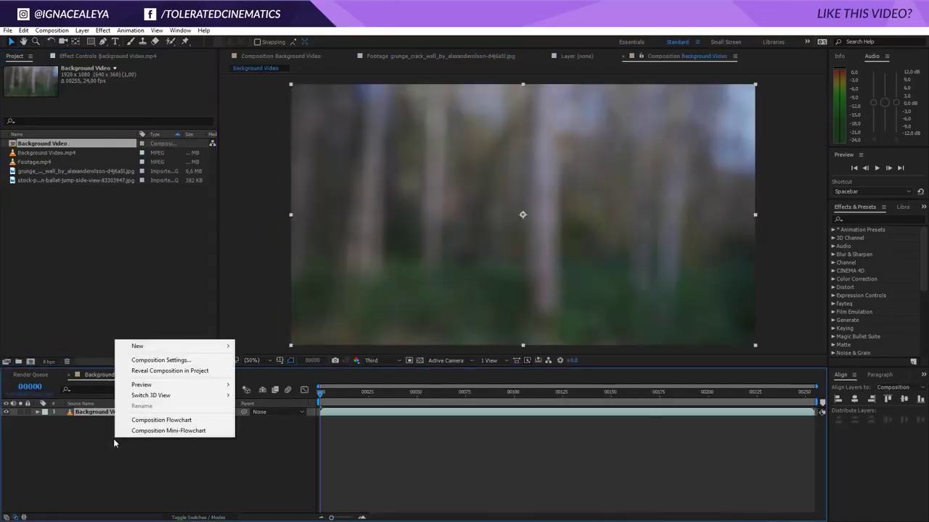
left_click(149, 360)
type("M")
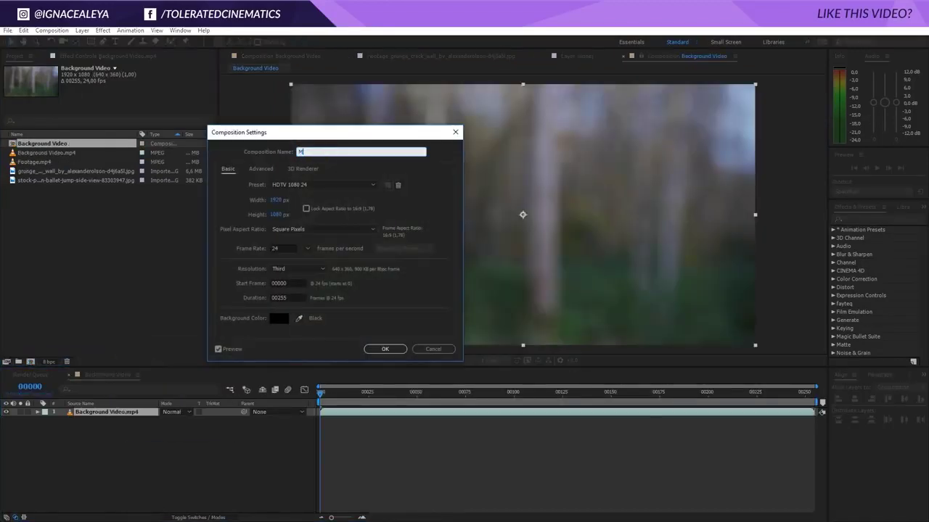
type("ain Comp")
key("Return")
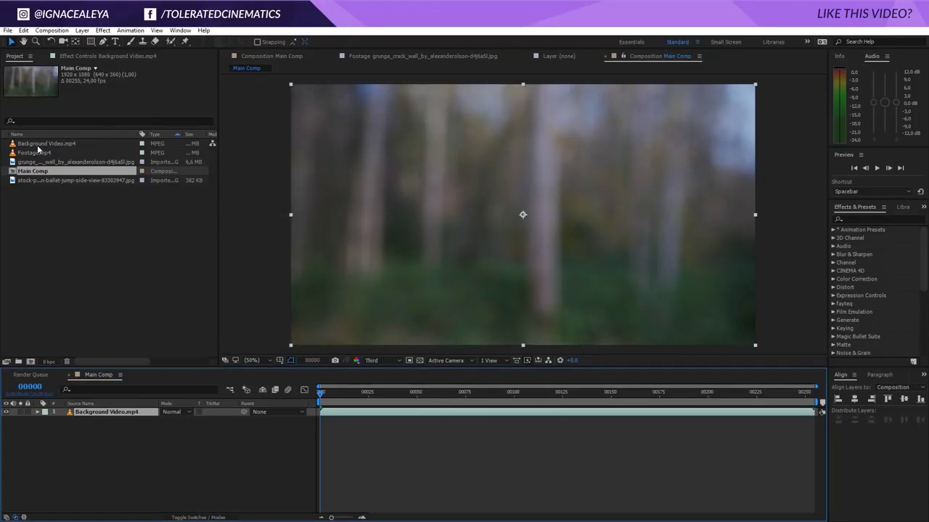
Create a composition from Footage.mp4 and name it "Greenscreen Footage"
left_click_drag(36, 152, 32, 365)
right_click(115, 451)
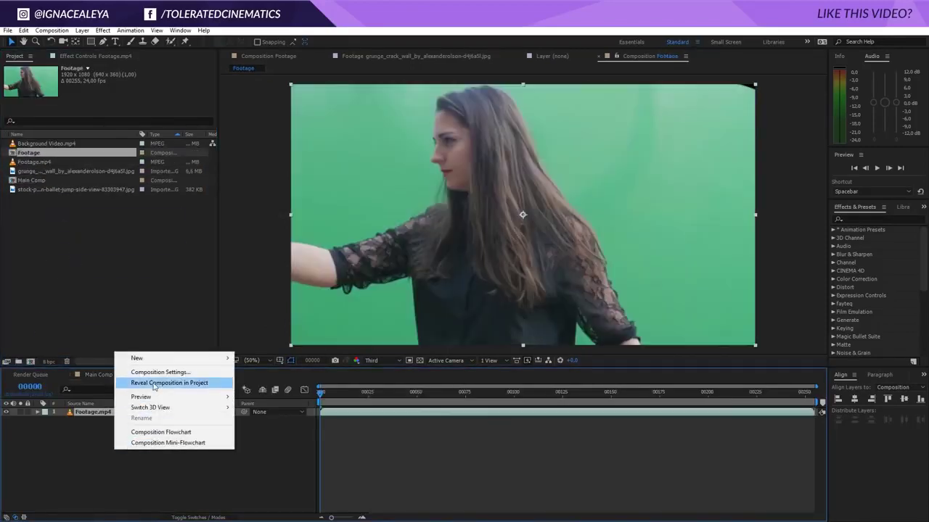
left_click(159, 371)
type("Greenscreen")
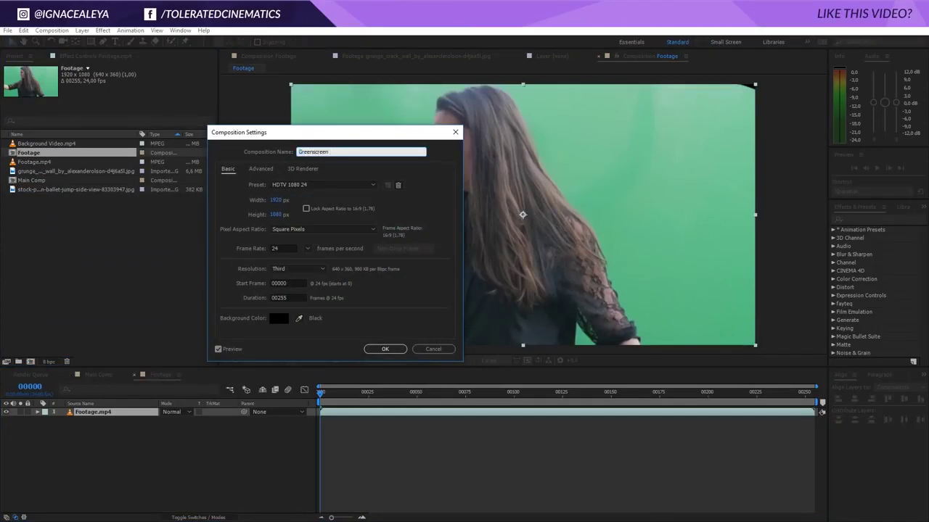
type(" Footage")
key("Return")
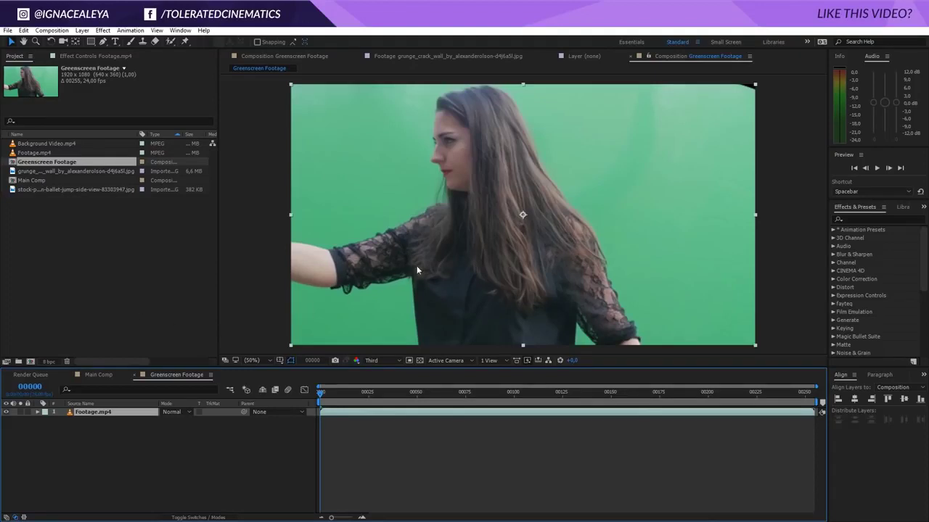
Draw a closed, loose Pen tool mask around the woman on Footage.mp4, extending past the frame's lower edge and her outstretched arm
key("comma")
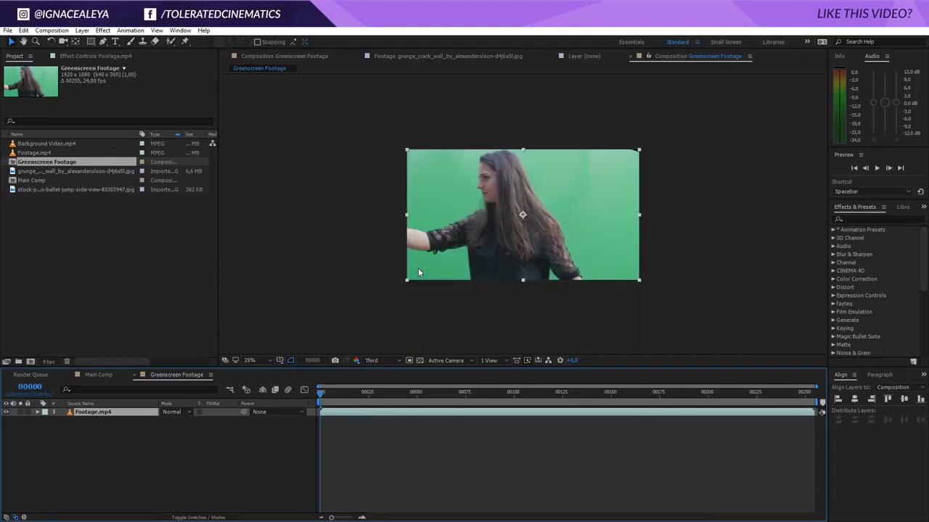
key("period")
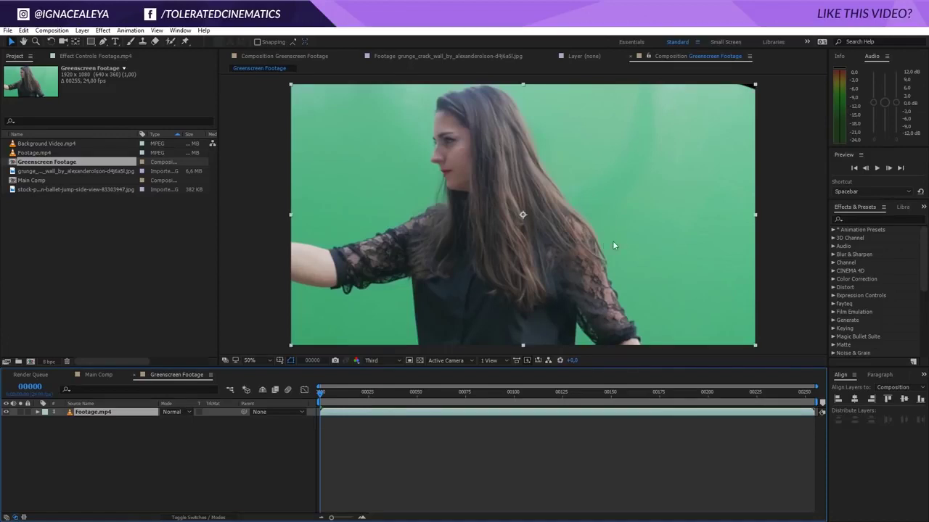
key("comma")
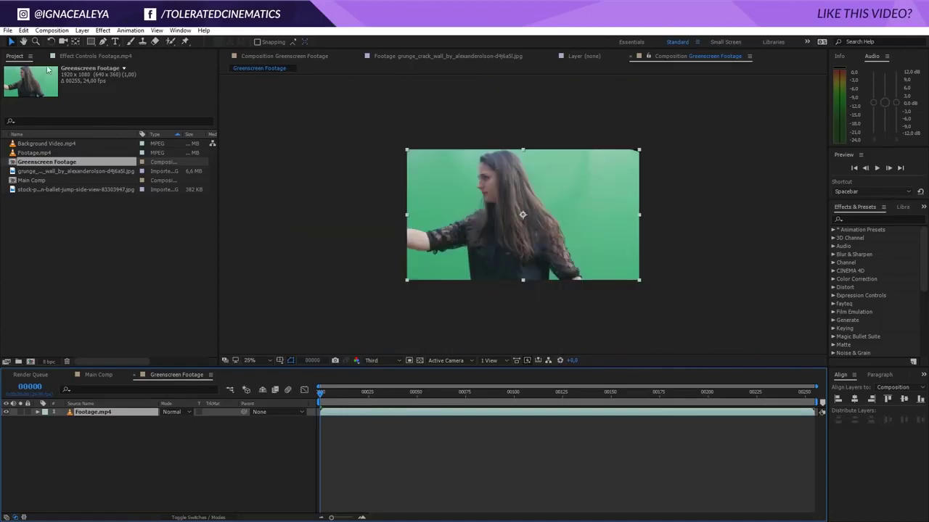
left_click(105, 41)
left_click(393, 217)
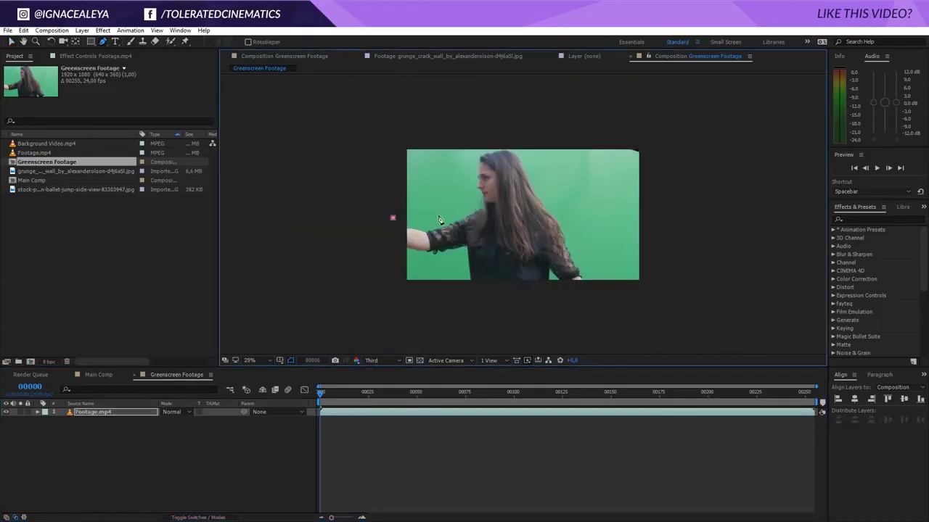
left_click(450, 215)
left_click(473, 149)
left_click(505, 148)
left_click(537, 147)
left_click(549, 148)
left_click(553, 176)
left_click(639, 315)
left_click(381, 312)
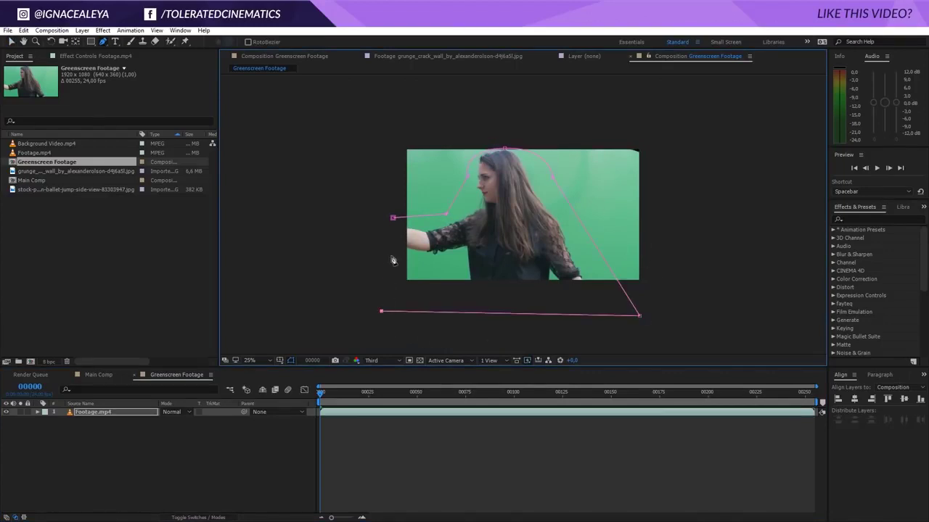
left_click(392, 218)
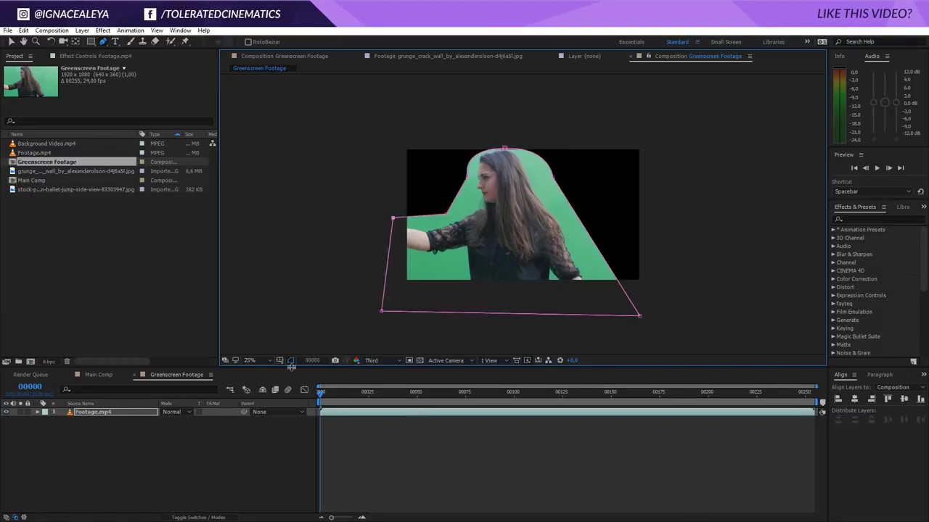
Keyframe the mask path at frame 0, and shift the whole mask slightly left at frame 50 to follow the woman
key("m")
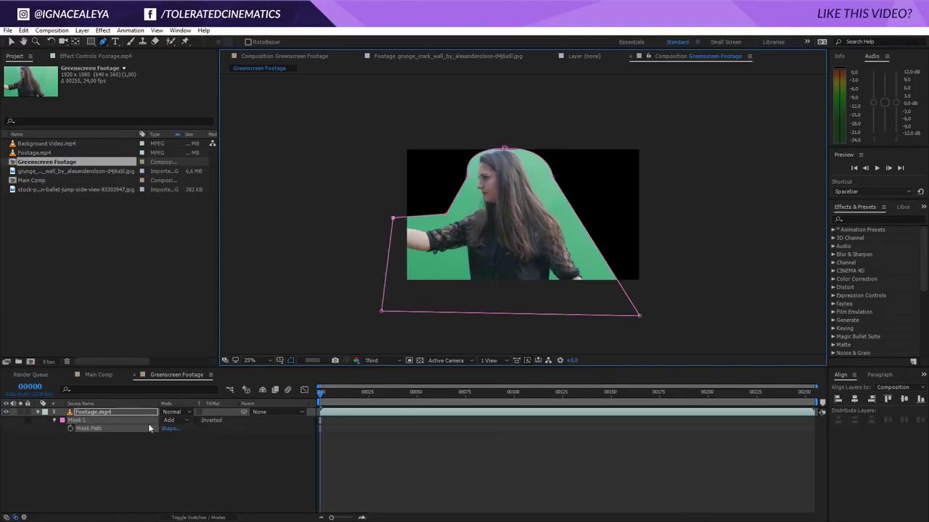
left_click(70, 429)
left_click_drag(406, 394, 417, 394)
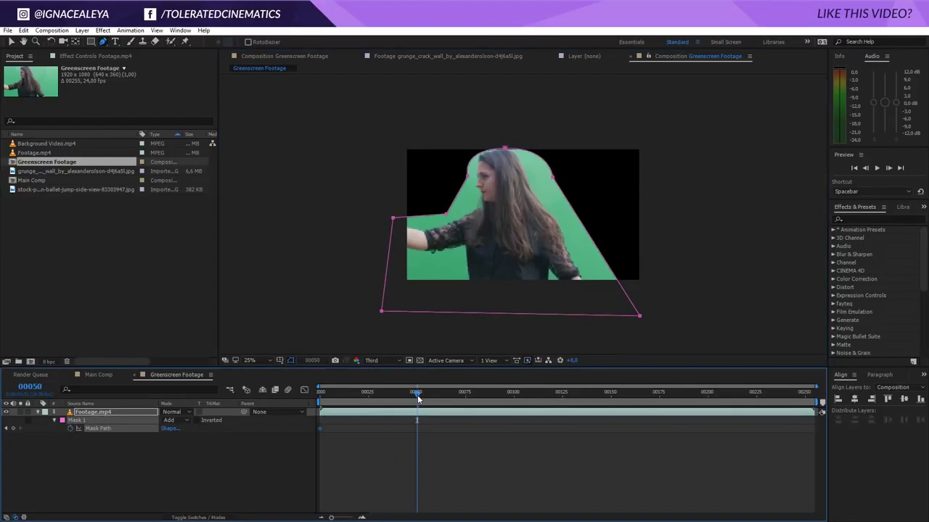
key("v")
left_click_drag(507, 159, 502, 158)
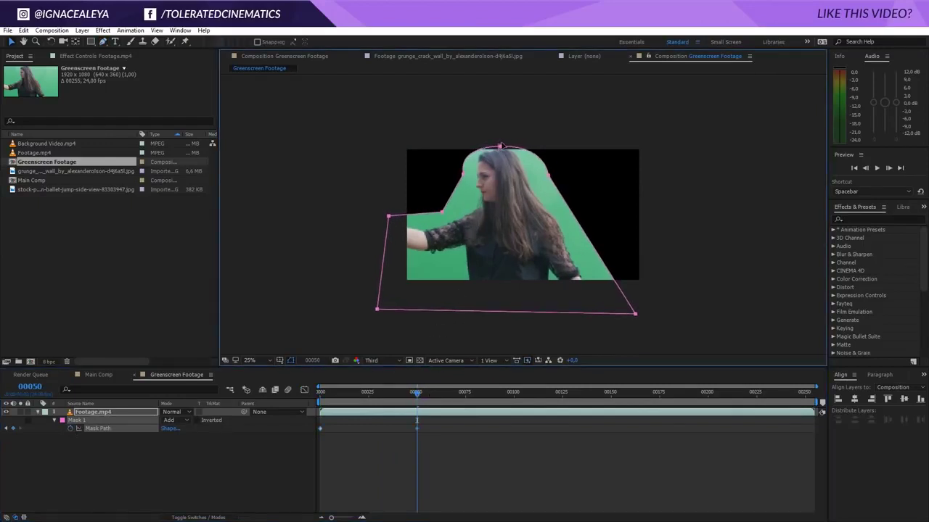
At frame 115, shift the whole mask right to follow the woman and raise its corner point above her outstretched arm
left_click_drag(422, 394, 543, 394)
left_click_drag(503, 153, 513, 153)
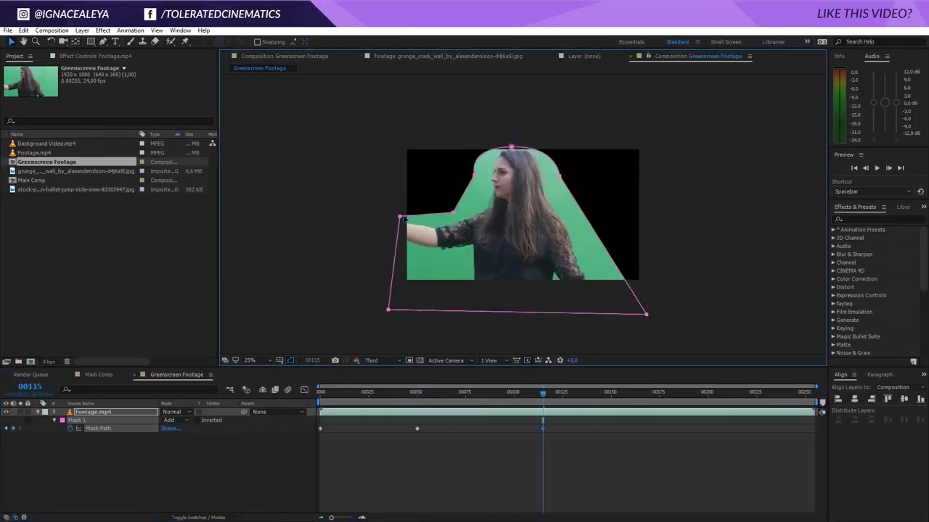
left_click_drag(399, 216, 397, 205)
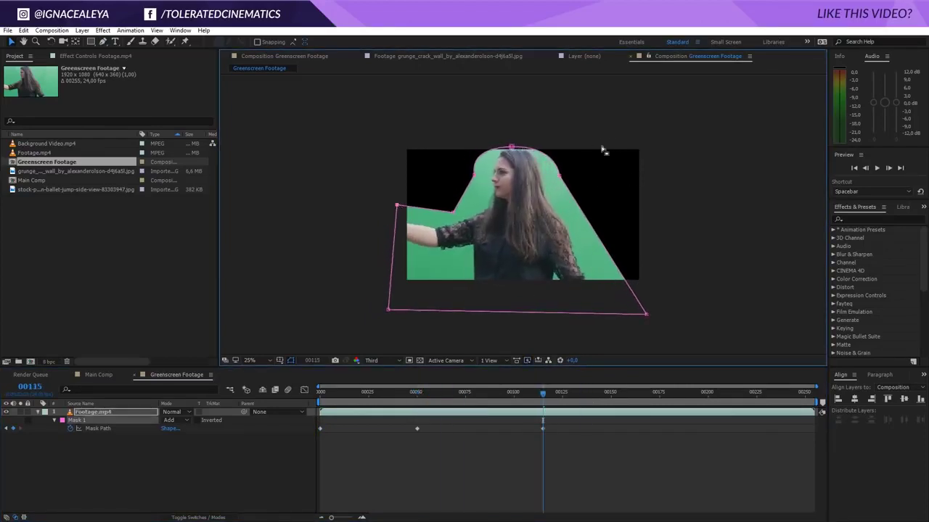
At frame 254, reshape the mask points around the leaning woman and her raised hand, and collapse the layer's mask properties
left_click_drag(542, 393, 816, 389)
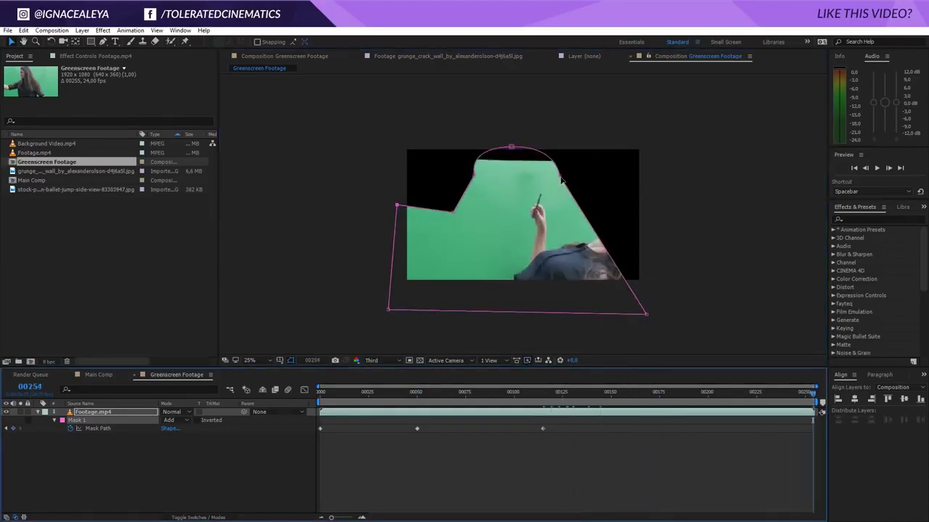
left_click_drag(562, 179, 681, 246)
left_click_drag(511, 150, 639, 206)
left_click_drag(476, 176, 556, 179)
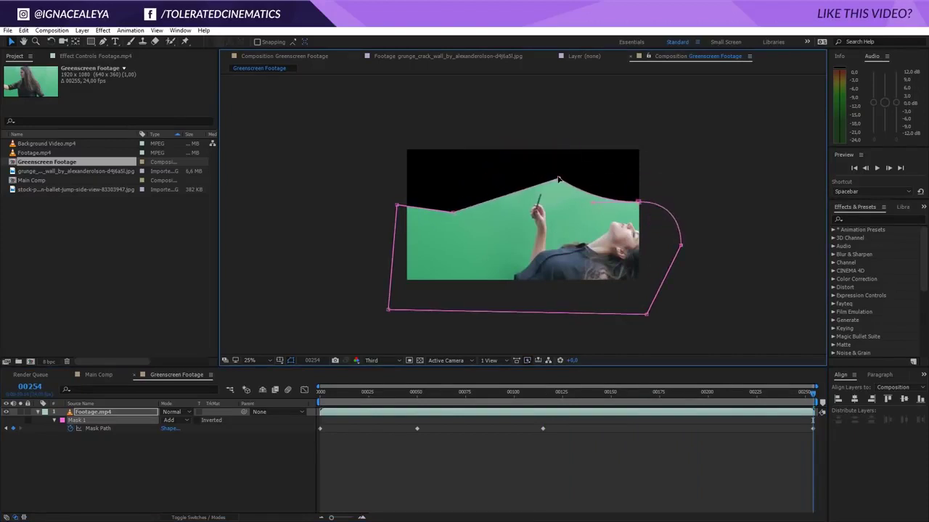
left_click_drag(398, 211, 491, 223)
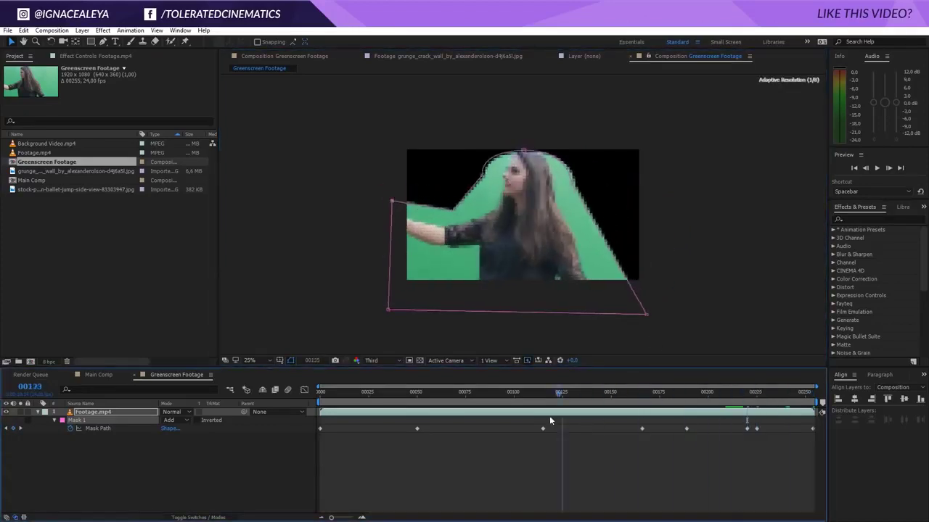
left_click_drag(549, 420, 837, 455)
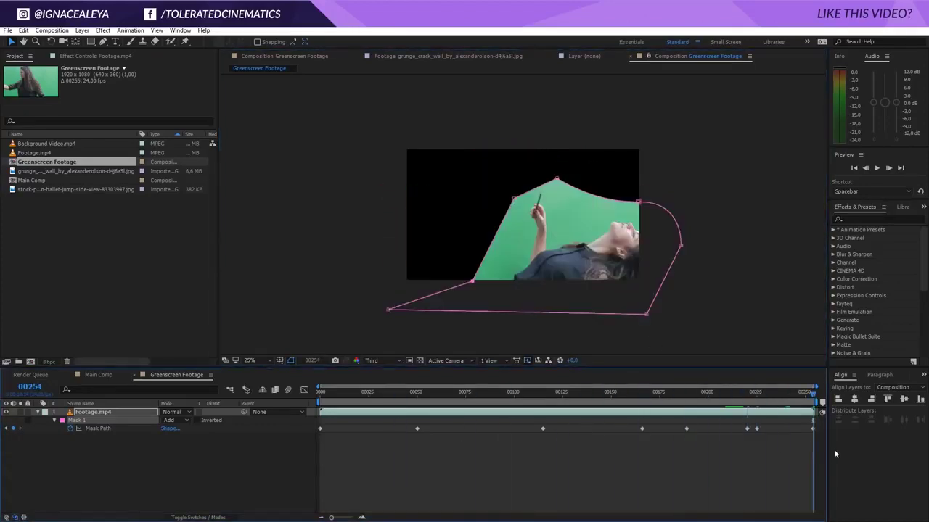
left_click(38, 412)
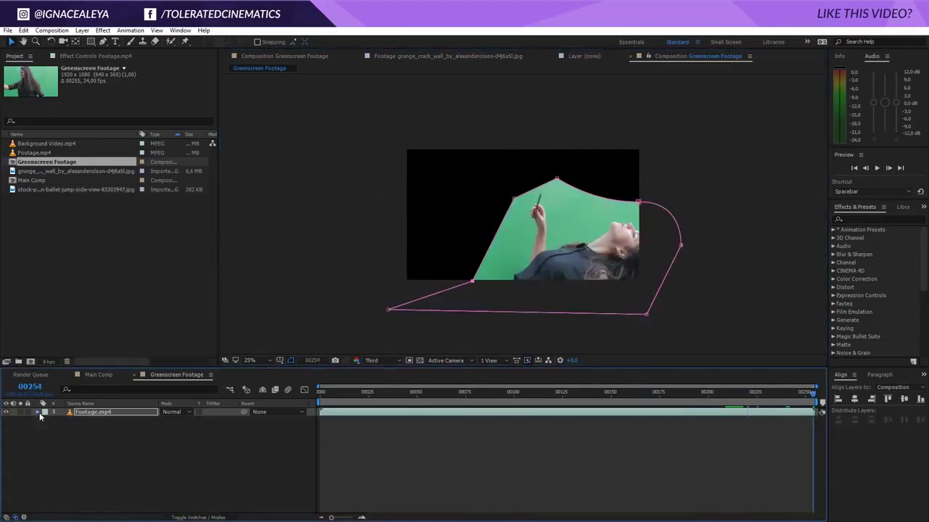
left_click(89, 447)
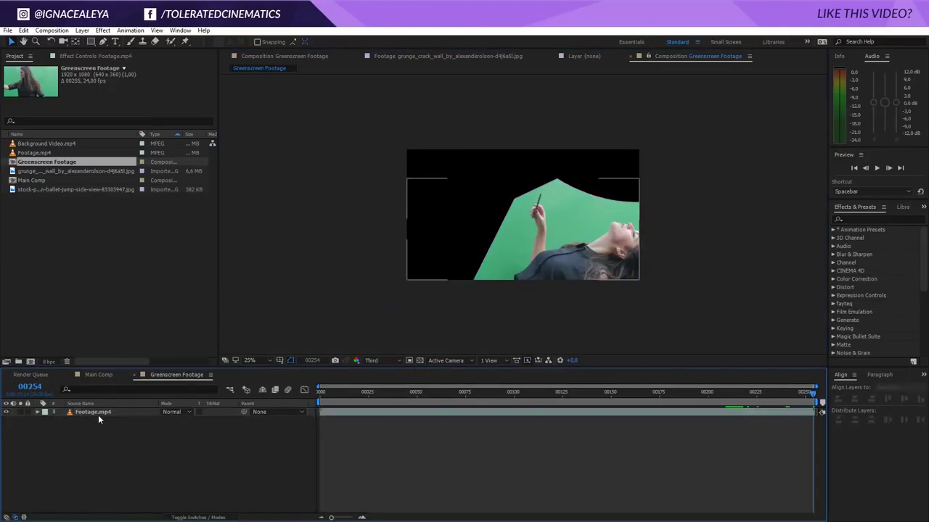
Apply Keylight (1.2) to the Footage.mp4 layer and sample the green backdrop as its Screen Colour
left_click(98, 415)
left_click(130, 30)
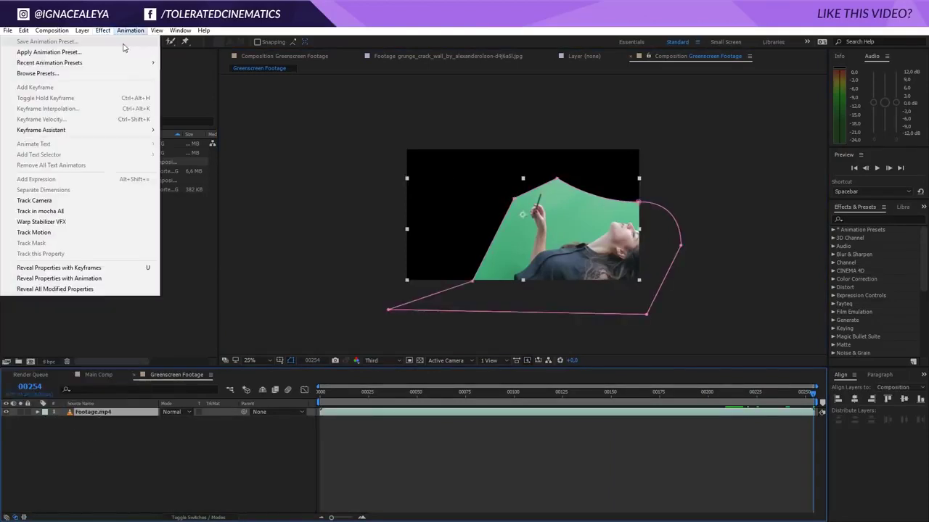
mouse_move(63, 196)
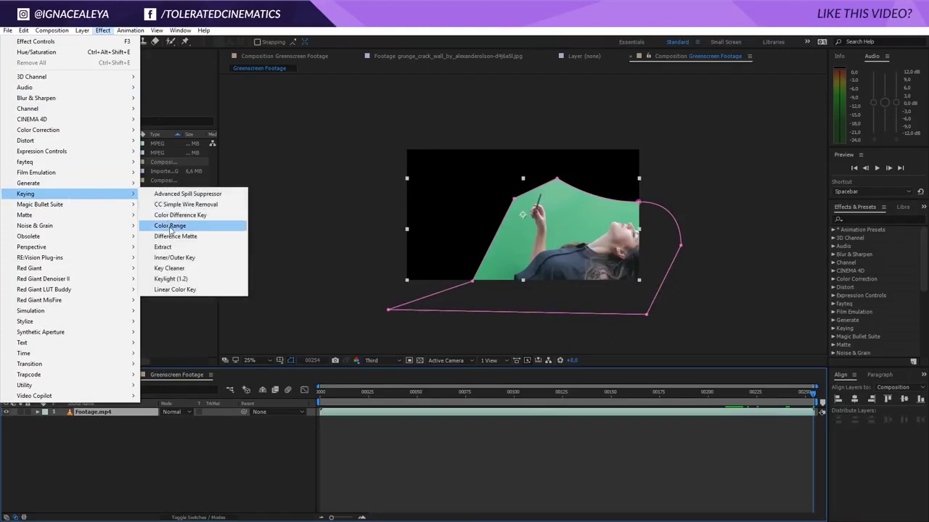
left_click(180, 283)
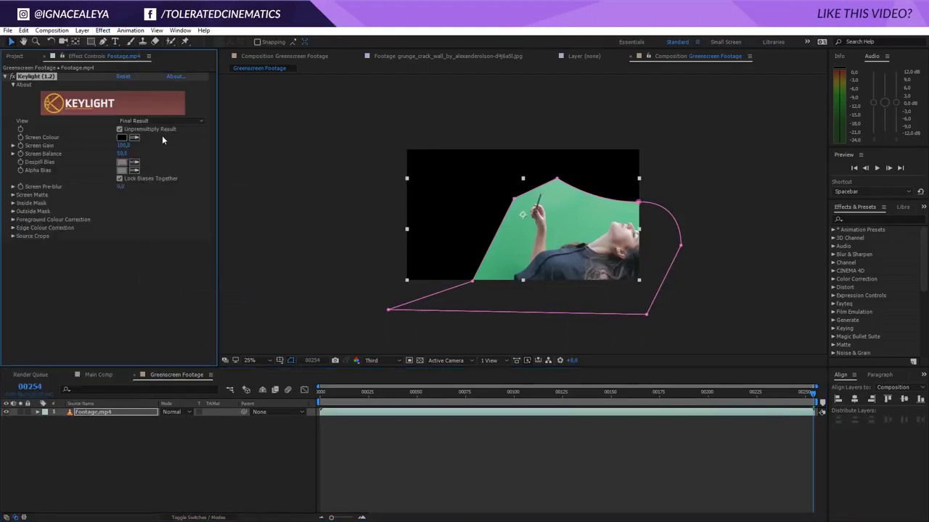
left_click(135, 138)
left_click(562, 238)
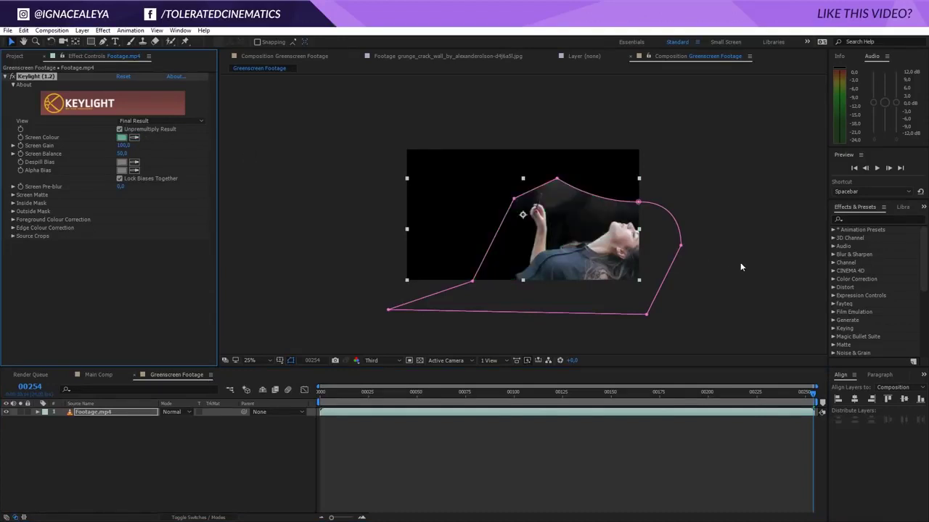
Switch Keylight's view to Screen Matte and set the matte's Clip Black to 35
key("period")
left_click_drag(508, 224, 384, 145)
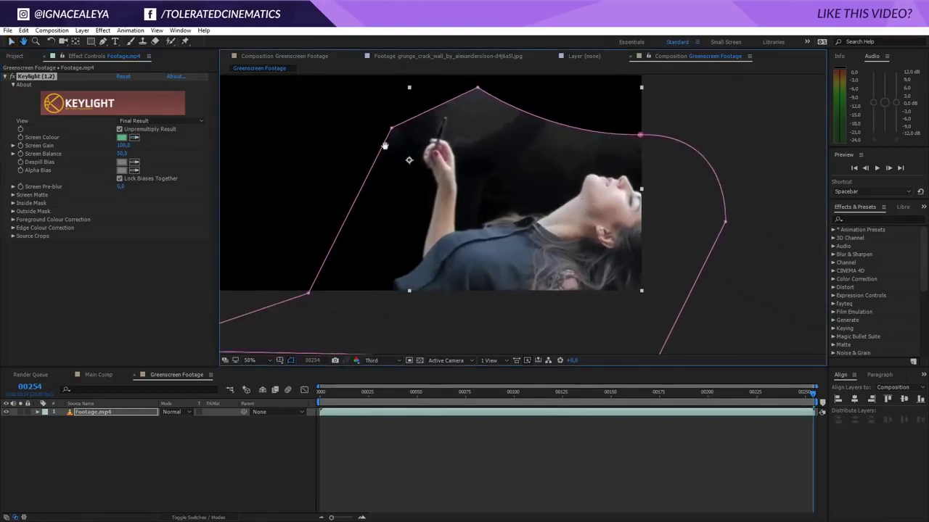
left_click(159, 122)
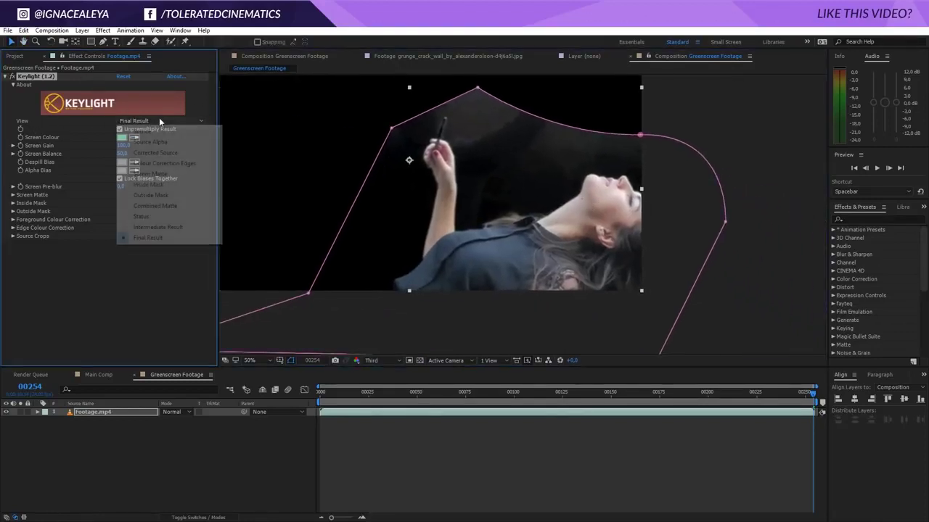
left_click(172, 176)
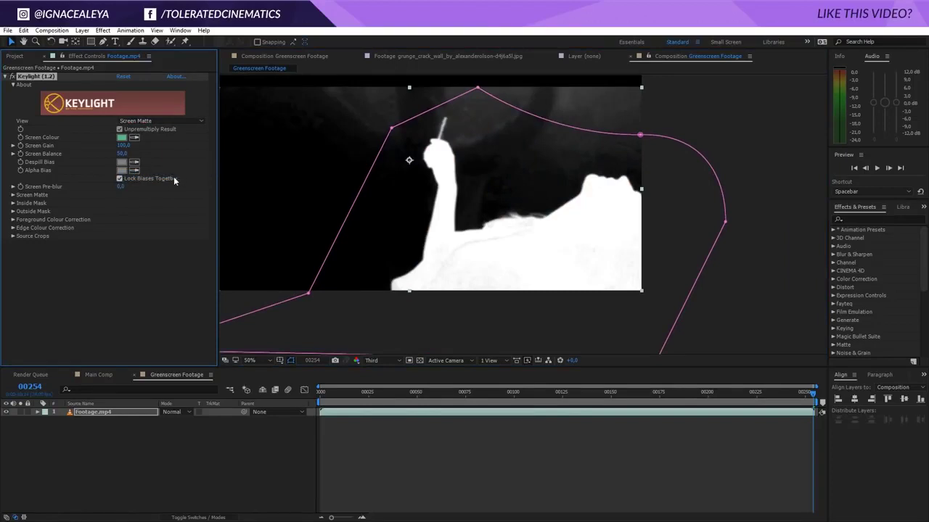
left_click(12, 195)
left_click_drag(120, 204, 131, 204)
left_click(125, 203)
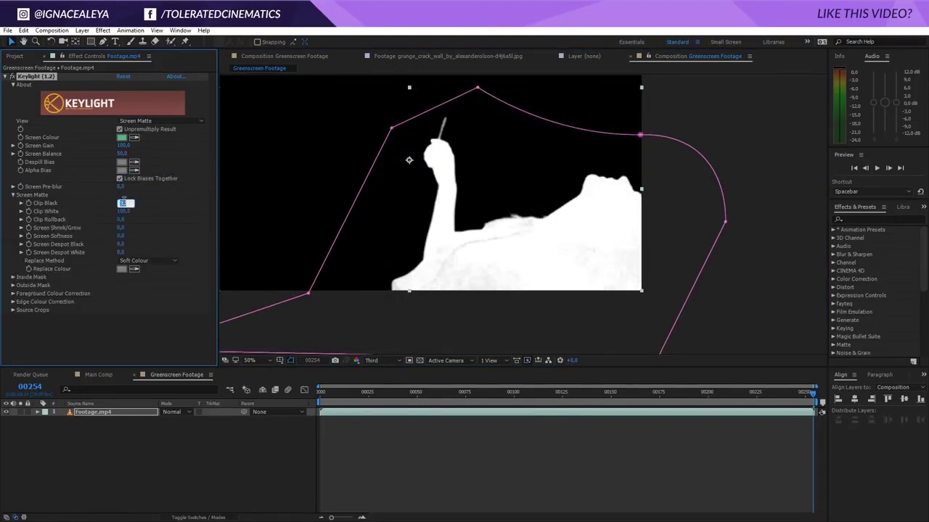
key("Return")
Set the screen matte's Clip White to 75, and reduce it to 70
left_click(120, 211)
type("75")
key("Return")
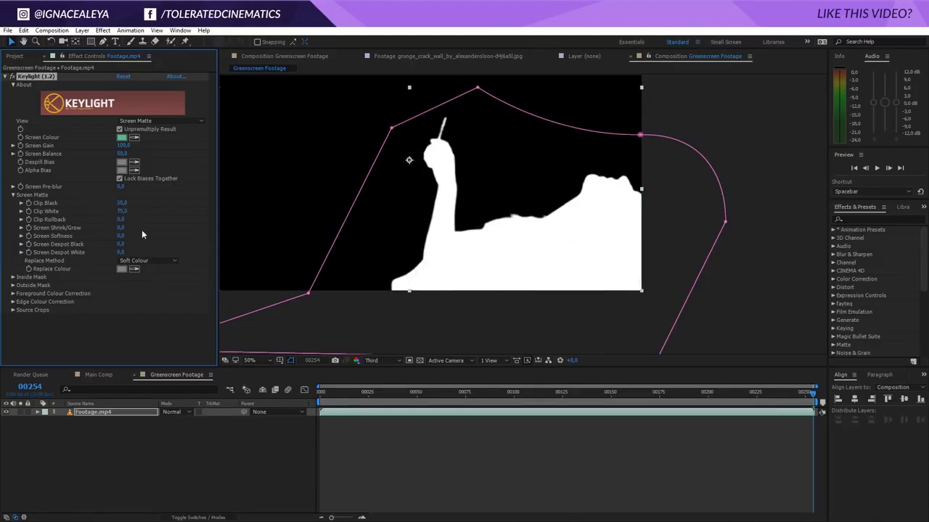
left_click(123, 211)
type("70")
key("Return")
Inspect the matte at frames 193 and 38, and return Keylight's view to Final Result
left_click(695, 395)
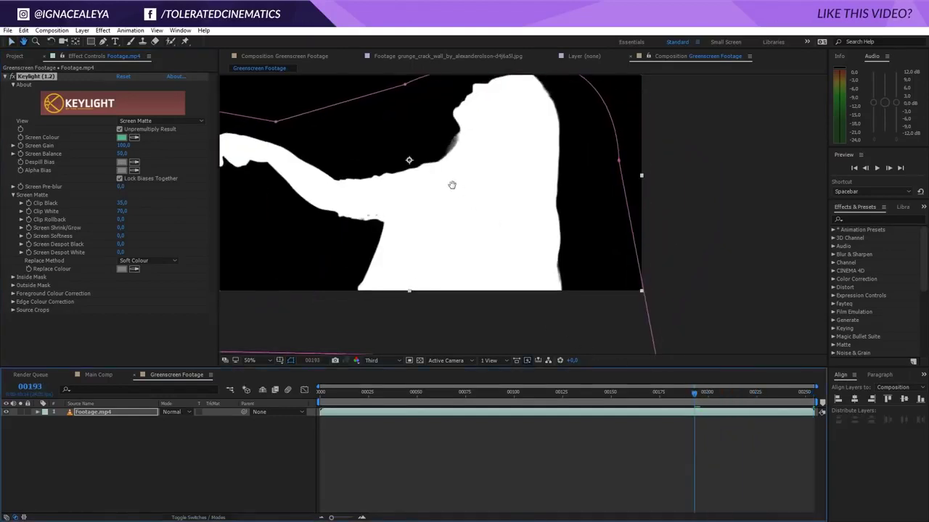
left_click_drag(452, 184, 569, 215)
left_click_drag(695, 395, 395, 412)
left_click(161, 120)
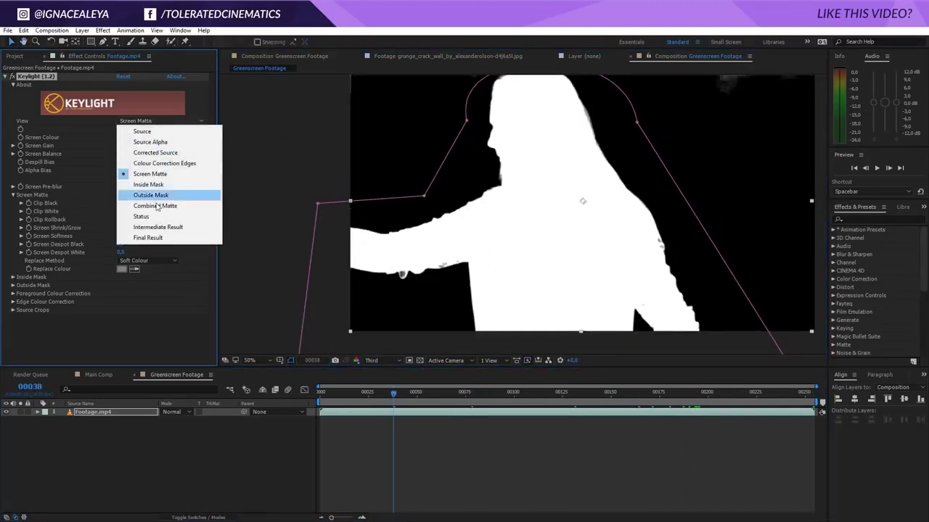
left_click(147, 238)
left_click(267, 443)
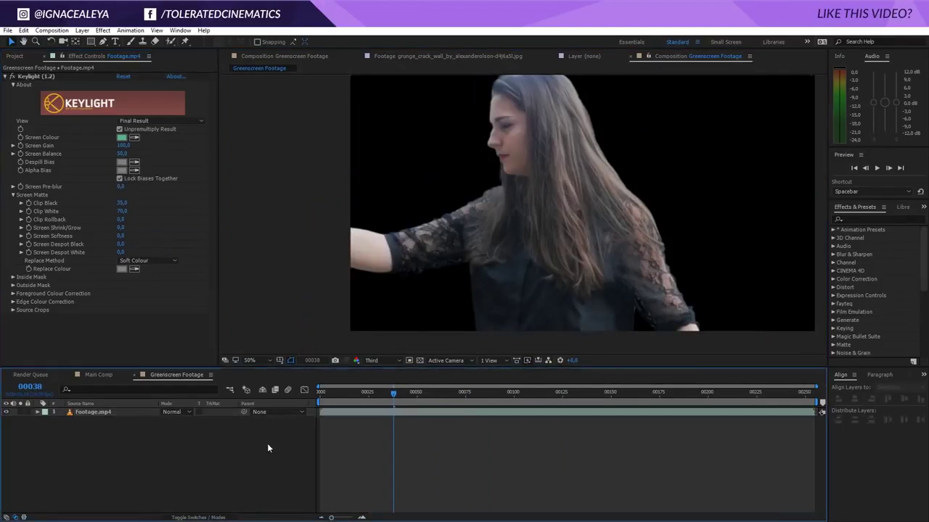
left_click(82, 412)
Open Main Comp and set the project's colour depth to 16 bits per channel
left_click(97, 375)
left_click(15, 56)
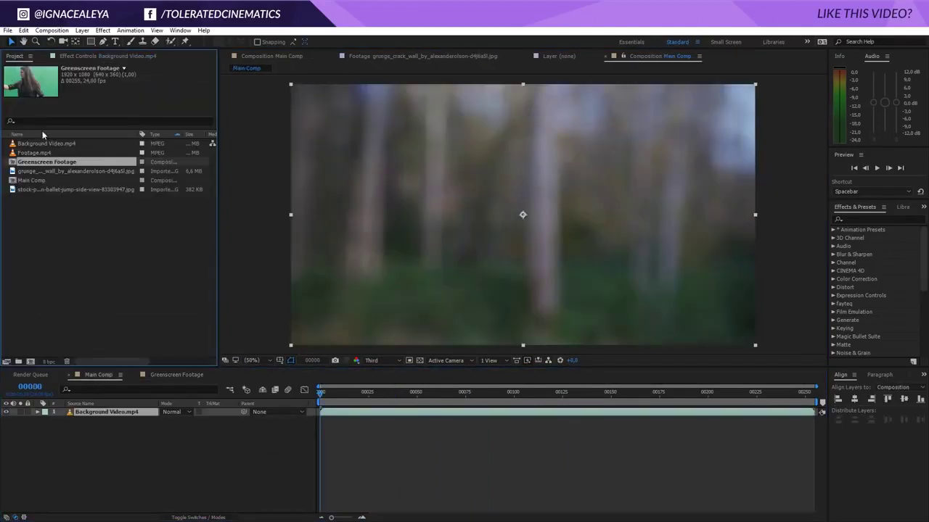
left_click(49, 361)
left_click(435, 207)
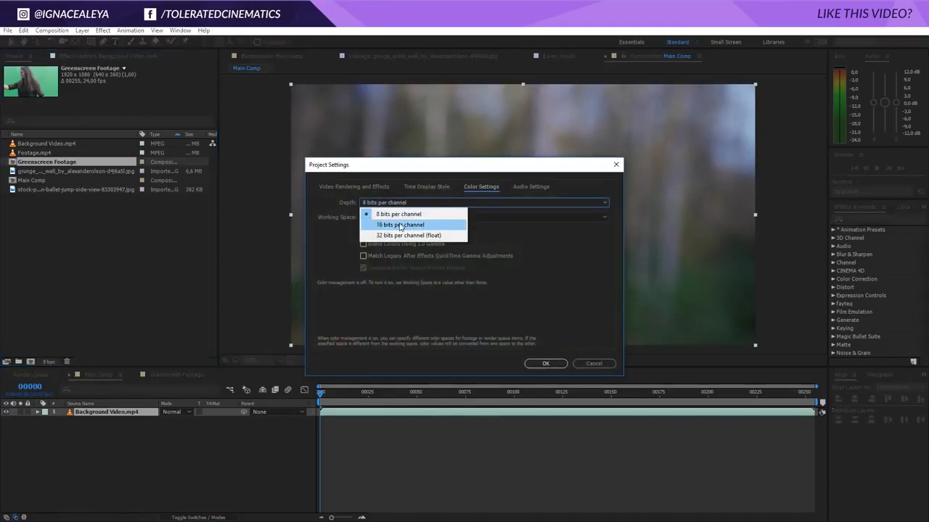
left_click(399, 222)
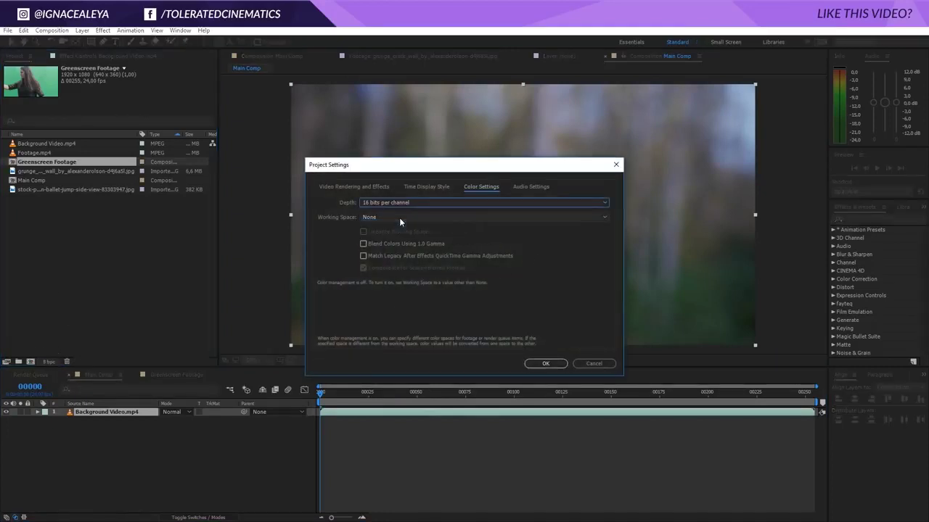
left_click(545, 364)
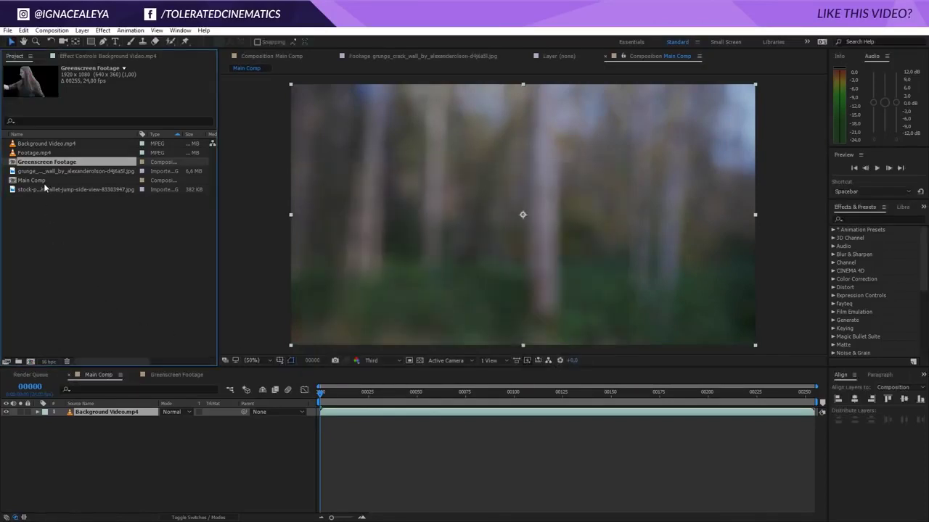
Place the Greenscreen Footage comp above Background Video.mp4 in Main Comp and set its scale to 106%
left_click_drag(43, 183, 93, 411)
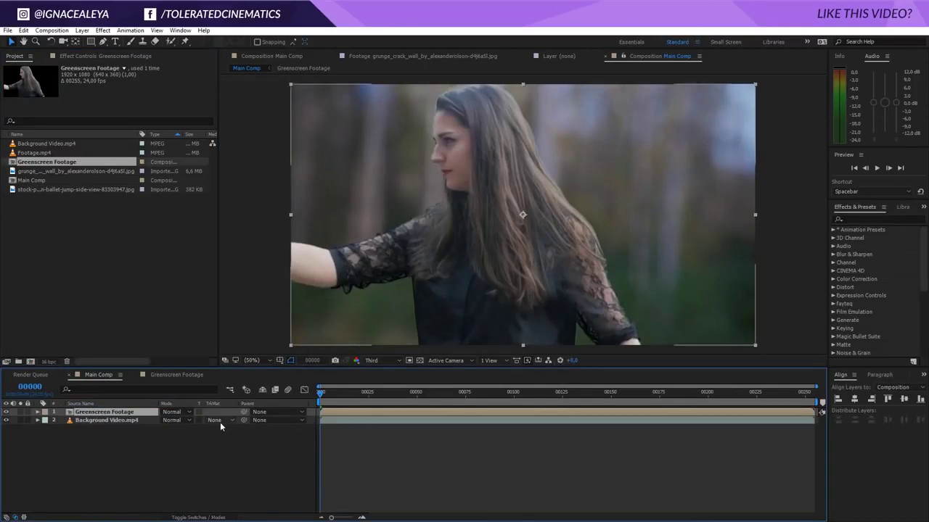
key("s")
left_click(191, 420)
type("130")
key("Return")
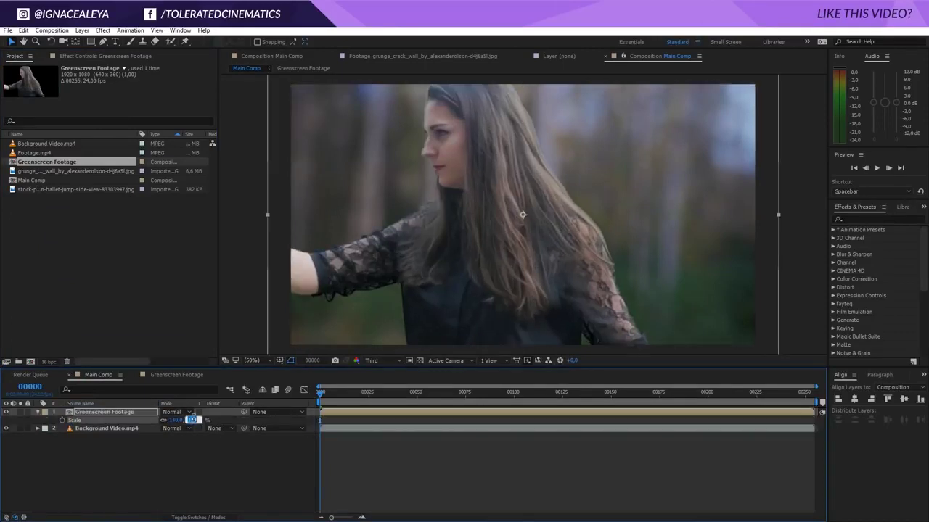
scroll(453, 118, "down", 2)
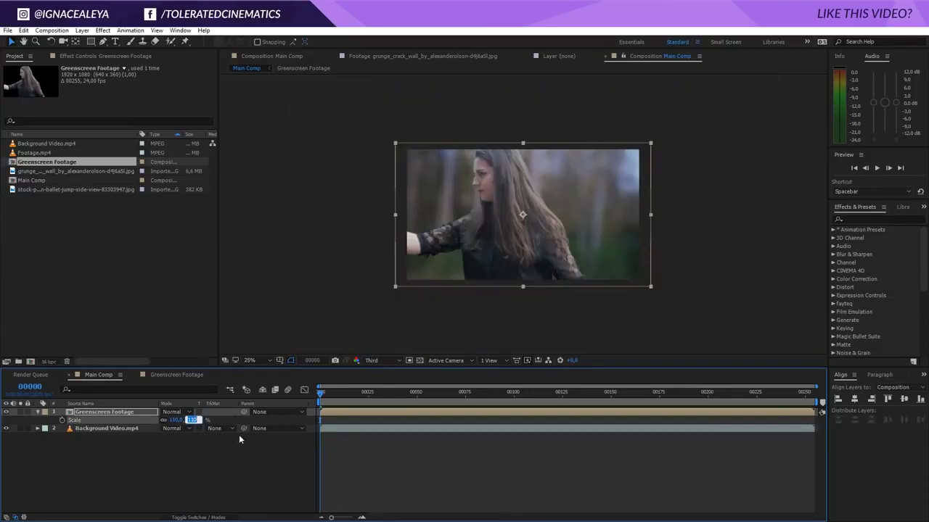
key("Down")
key("Down")
key("Down")
key("Down")
key("Down")
scroll(535, 239, "up", 2)
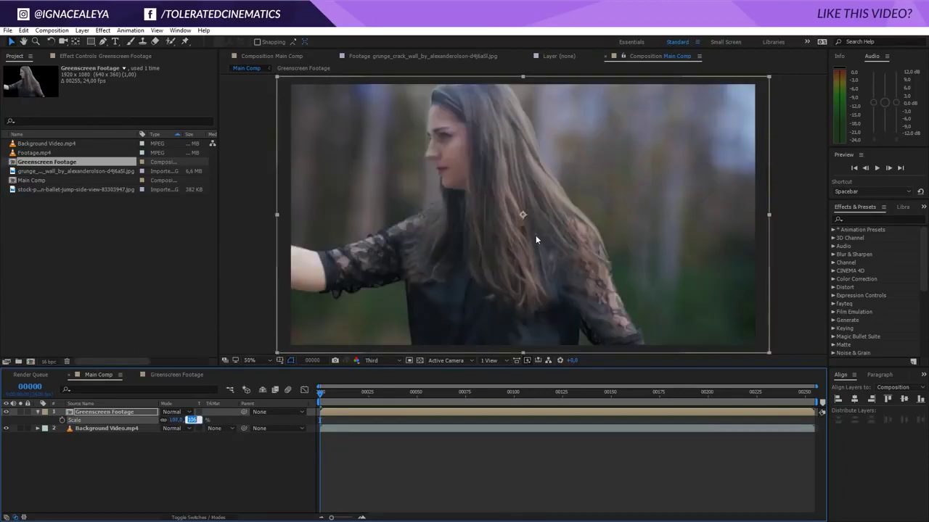
key("Up")
key("Return")
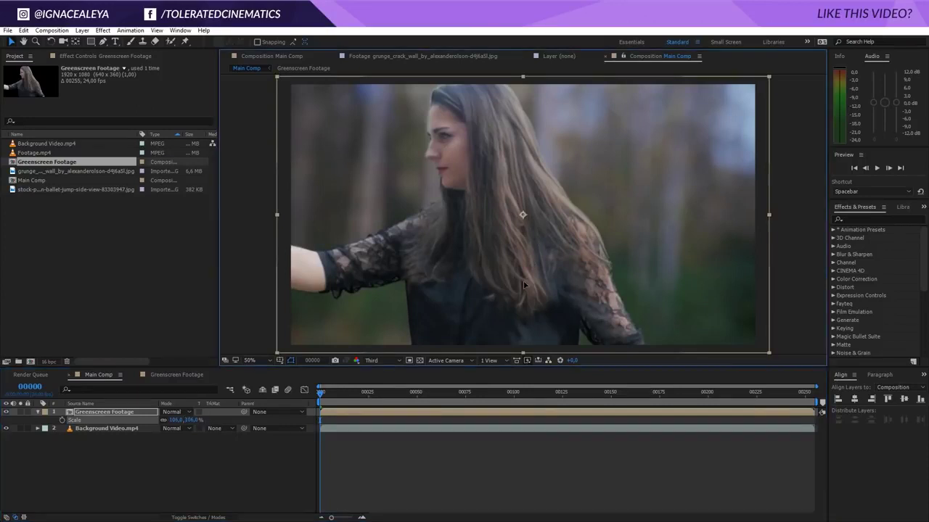
At frame 152, apply the Curves colour correction effect to the Greenscreen Footage layer
left_click_drag(320, 393, 612, 444)
key("space")
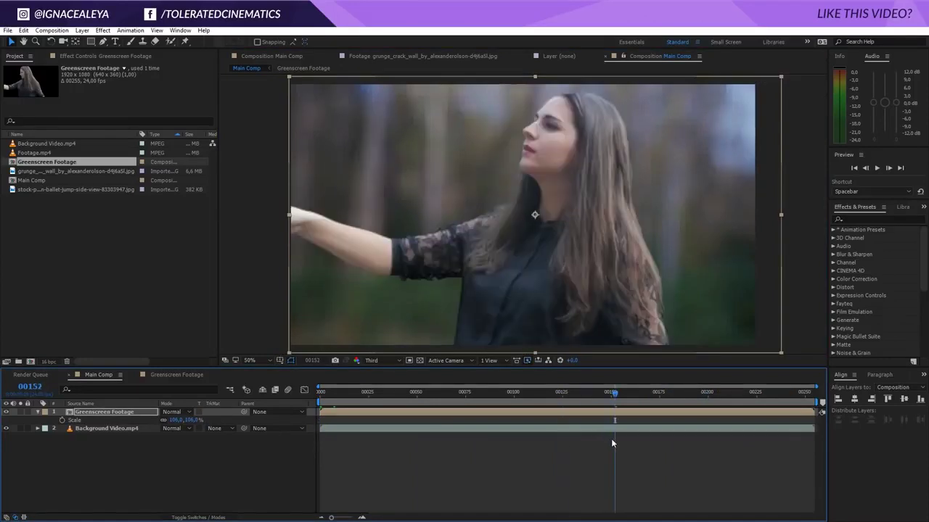
left_click(130, 413)
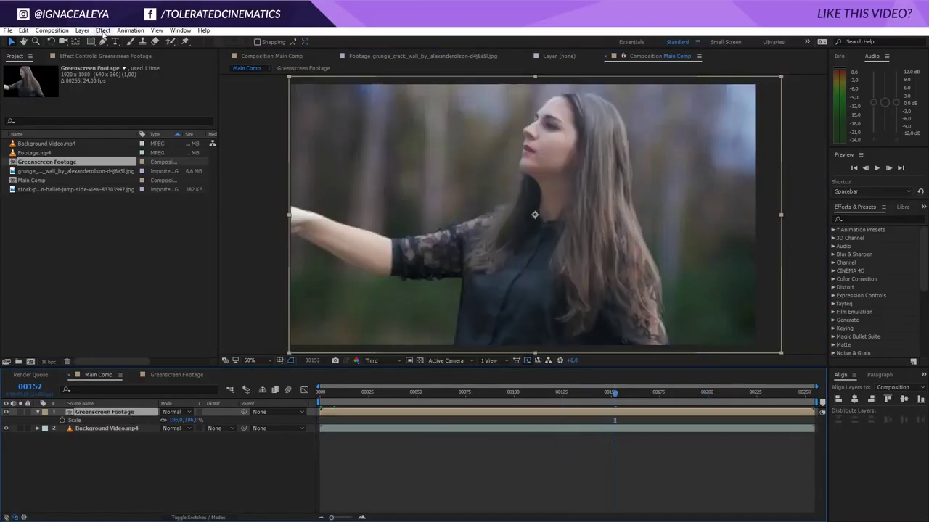
left_click(103, 30)
mouse_move(44, 130)
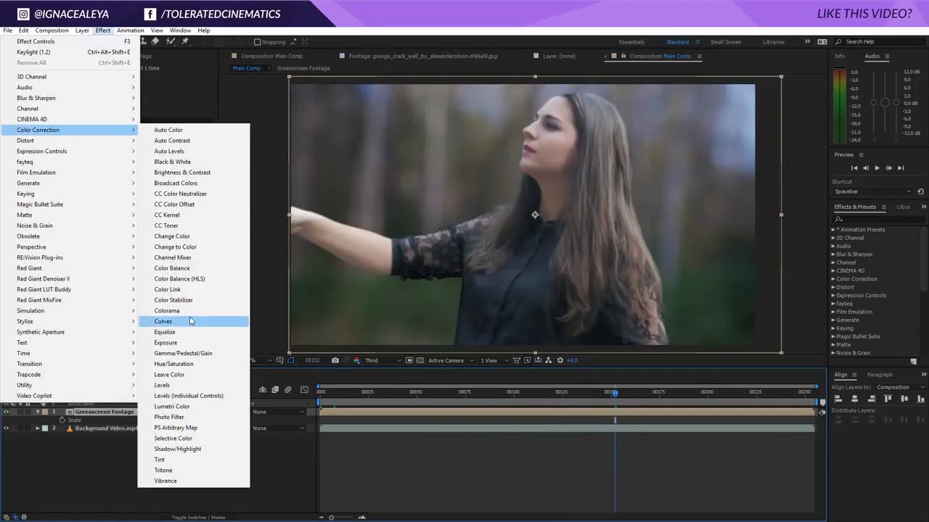
left_click(187, 322)
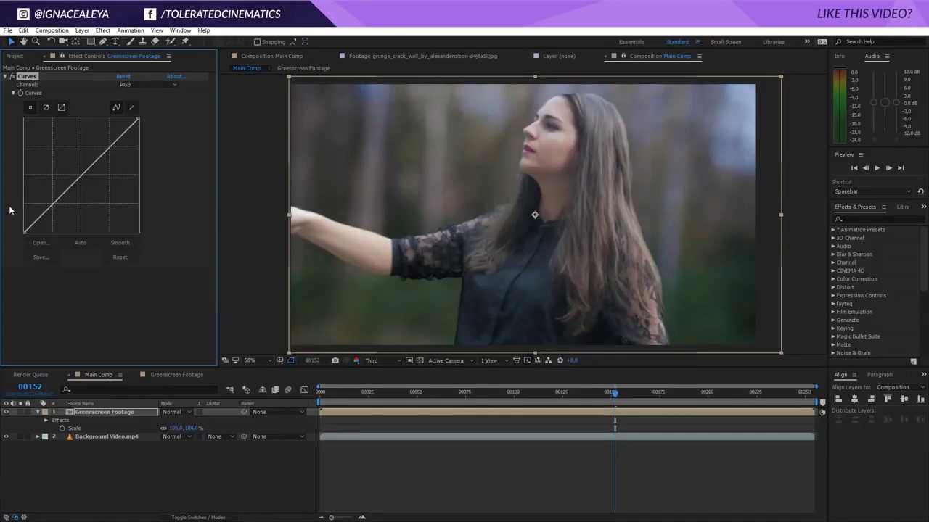
Pull the RGB curve's shadows down slightly and add a second point to hold its highlights
left_click_drag(51, 206, 52, 210)
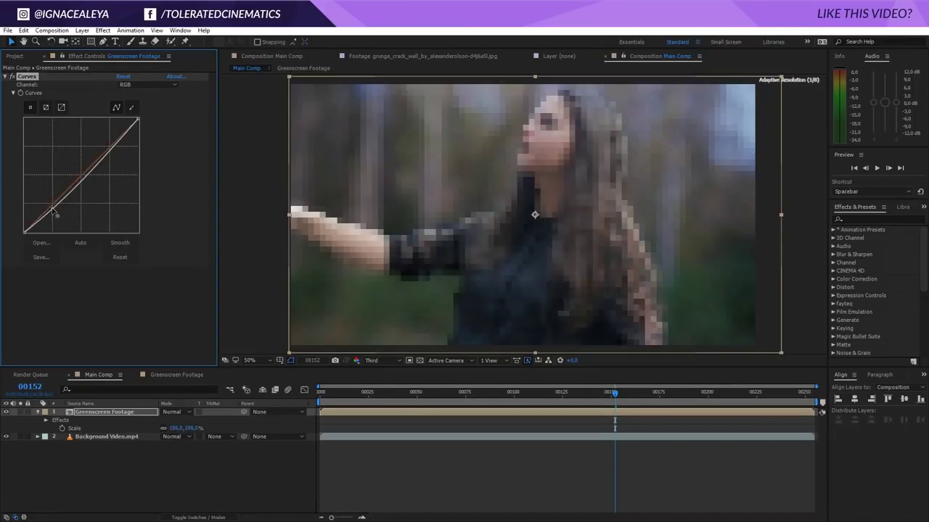
left_click(115, 150)
left_click_drag(115, 150, 110, 148)
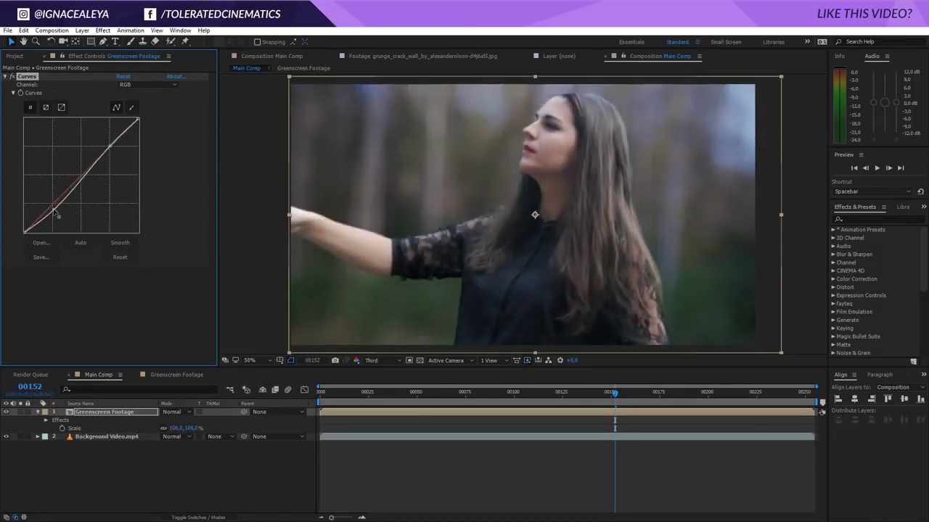
Reshape the Blue channel's curve slightly with a point in the highlights and one in the shadows
left_click(139, 86)
left_click(138, 106)
left_click(130, 85)
left_click(137, 127)
left_click_drag(78, 177, 104, 154)
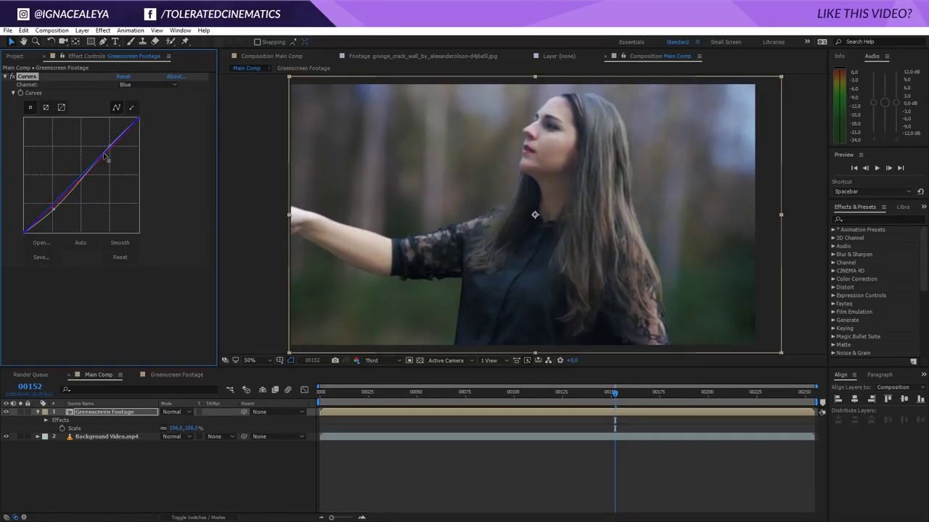
left_click_drag(49, 206, 50, 210)
Fine-tune the Green channel's curve in its upper midtones and shadows, comparing the image with Curves off and on
left_click(146, 85)
left_click(141, 114)
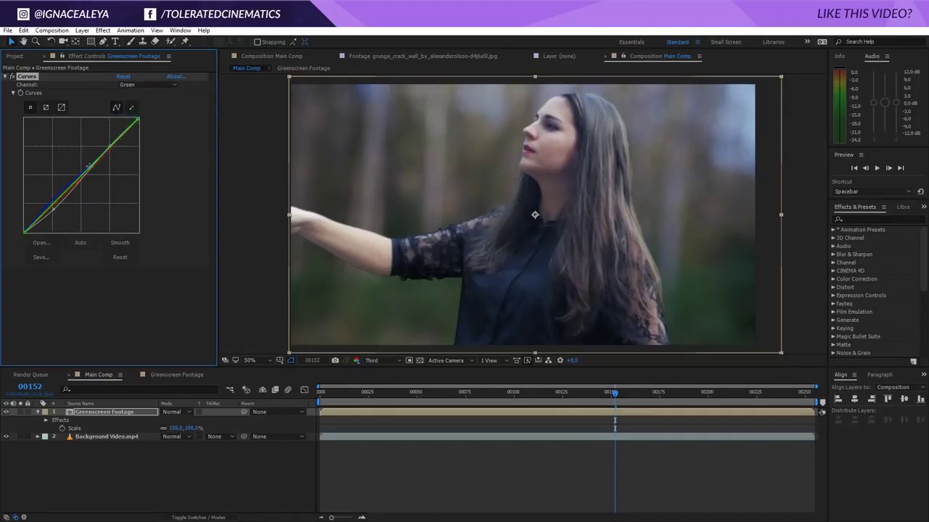
left_click(92, 169)
left_click_drag(91, 167, 89, 166)
left_click(10, 76)
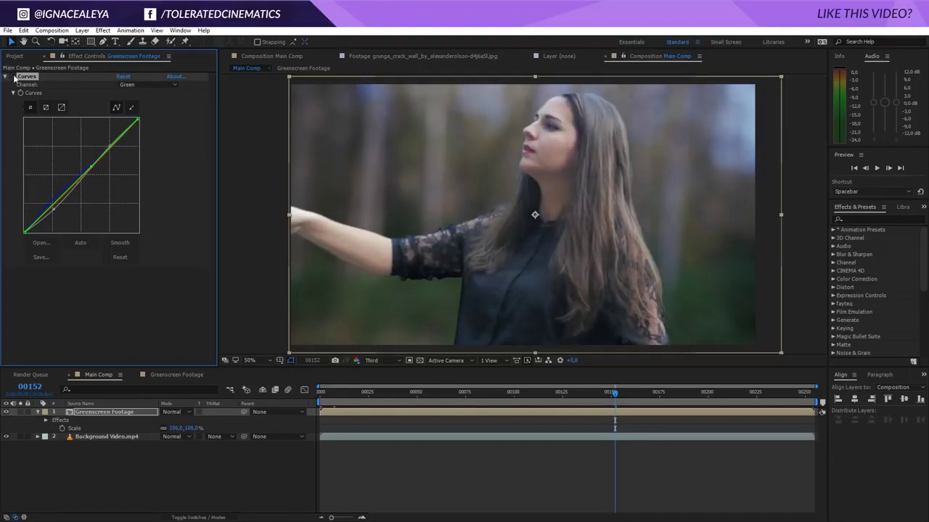
left_click(11, 77)
left_click(10, 76)
left_click(11, 76)
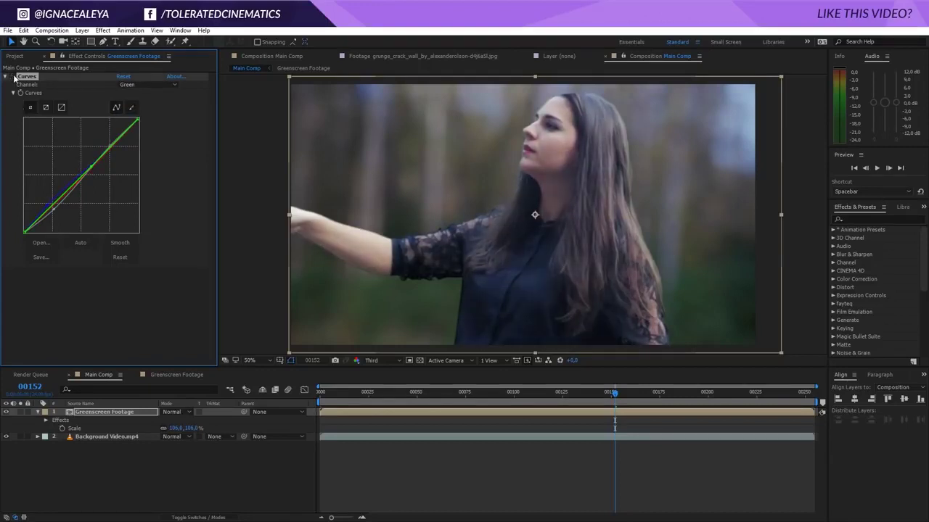
key("comma")
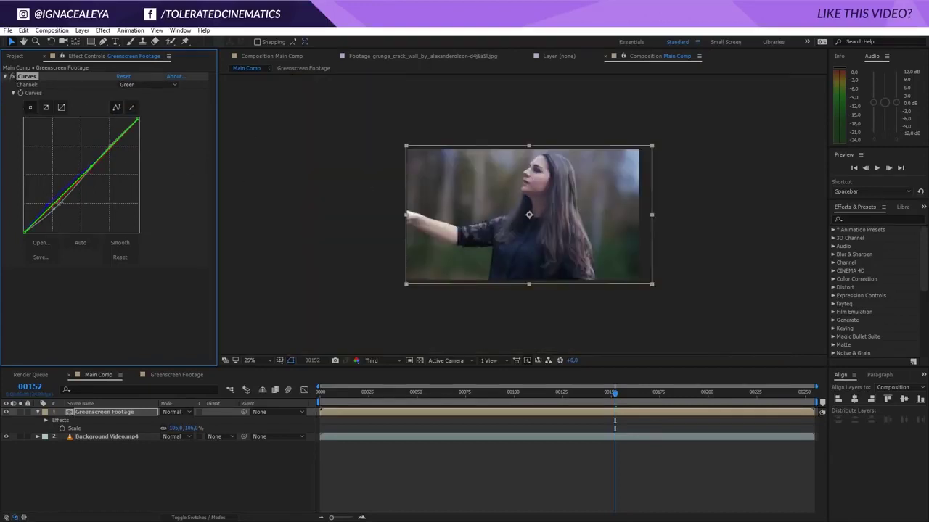
left_click_drag(52, 205, 51, 209)
key("period")
Adjust the Red channel's curve slightly in its midtones
left_click(147, 84)
left_click(131, 101)
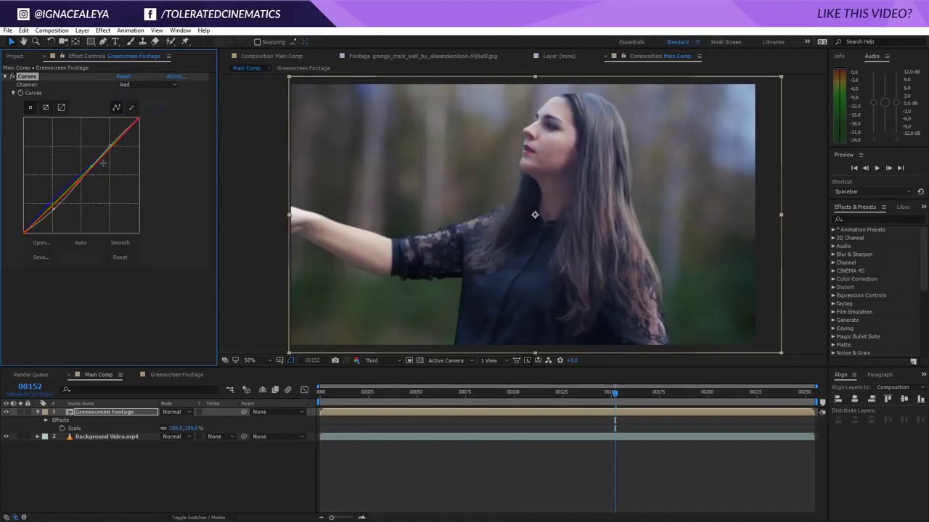
left_click_drag(80, 183, 79, 182)
Add a Tint effect to the Greenscreen Footage layer and set its Amount to Tint to 35%
left_click(102, 30)
mouse_move(87, 130)
left_click(198, 460)
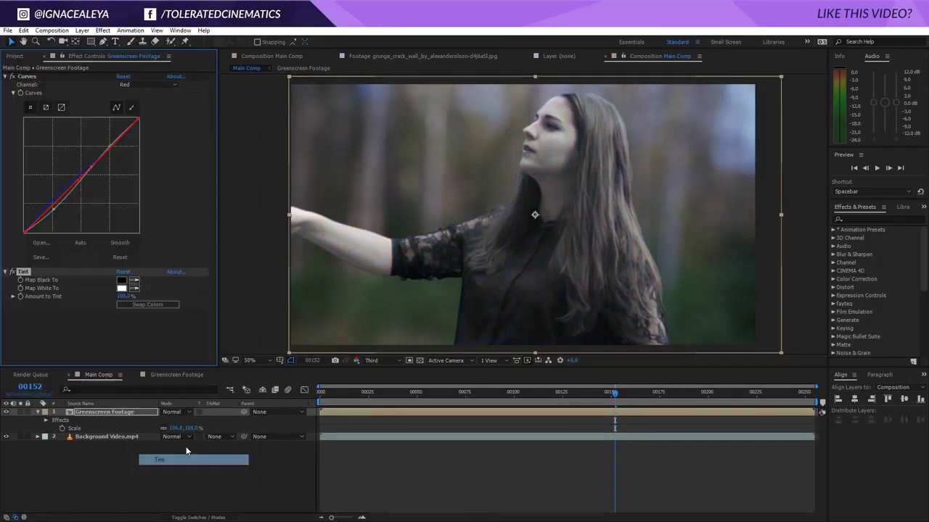
left_click(122, 296)
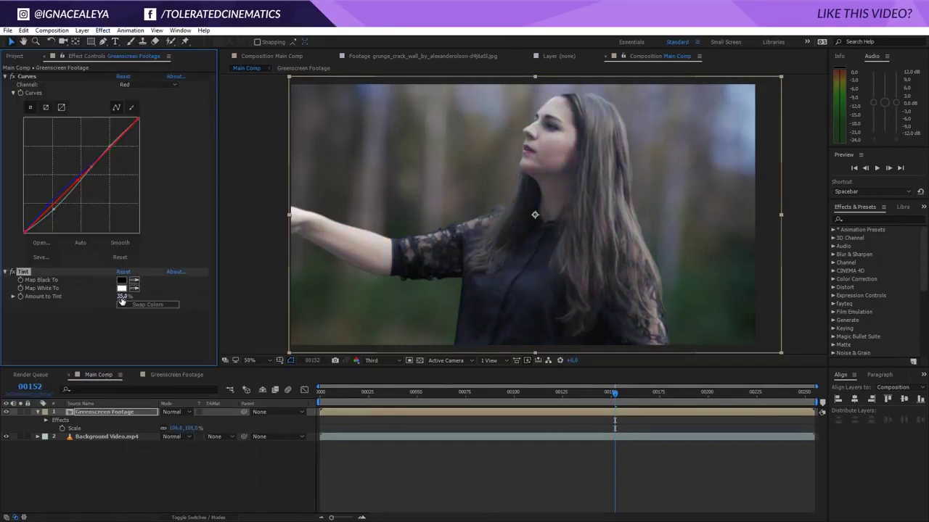
type("35")
left_click(76, 335)
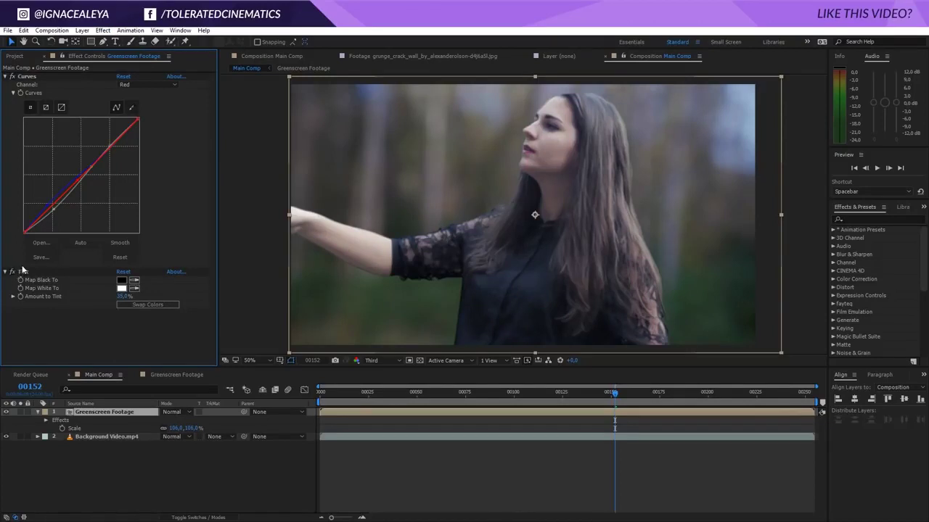
In the Greenscreen Footage comp, set Keylight's Screen Shrink/Grow to -1 on the Footage.mp4 layer
left_click(172, 375)
left_click(98, 413)
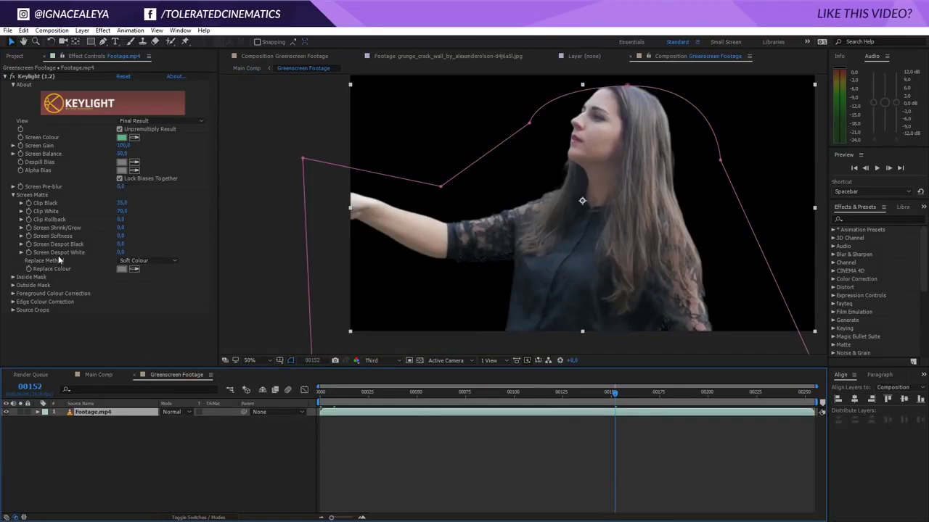
left_click(121, 228)
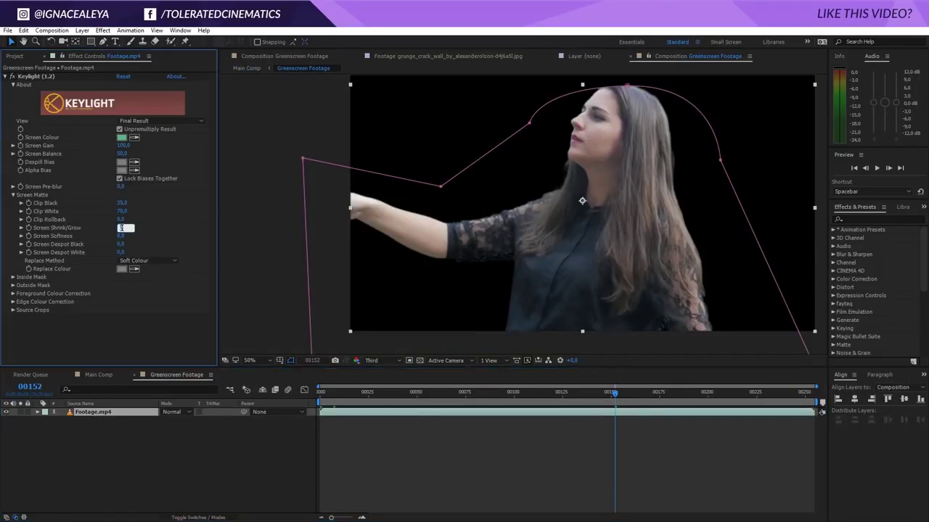
type("-1")
key("Return")
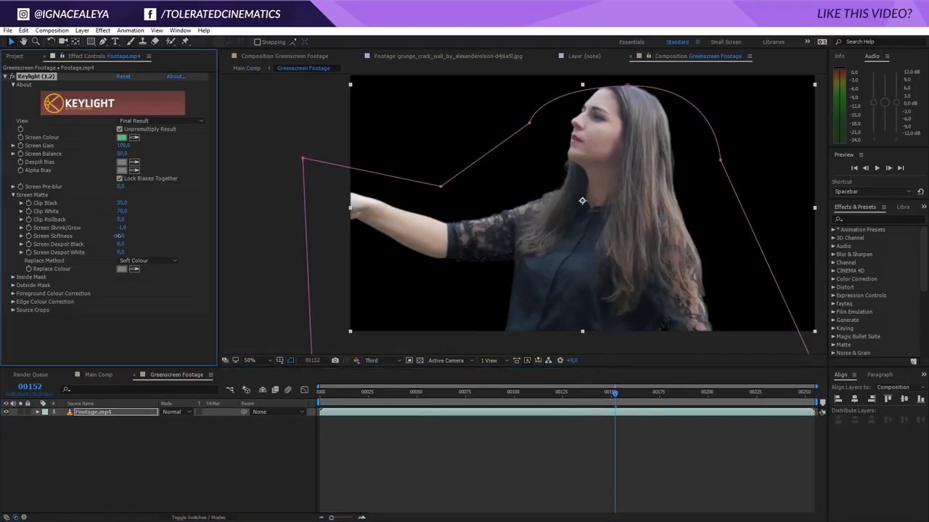
Set Keylight's Screen Softness to 1 on the Footage.mp4 layer
left_click(121, 235)
type("1")
key("Return")
Add an Unsharp Mask effect to Footage.mp4 with an Amount of 75, and check the composite in Main Comp
left_click(103, 33)
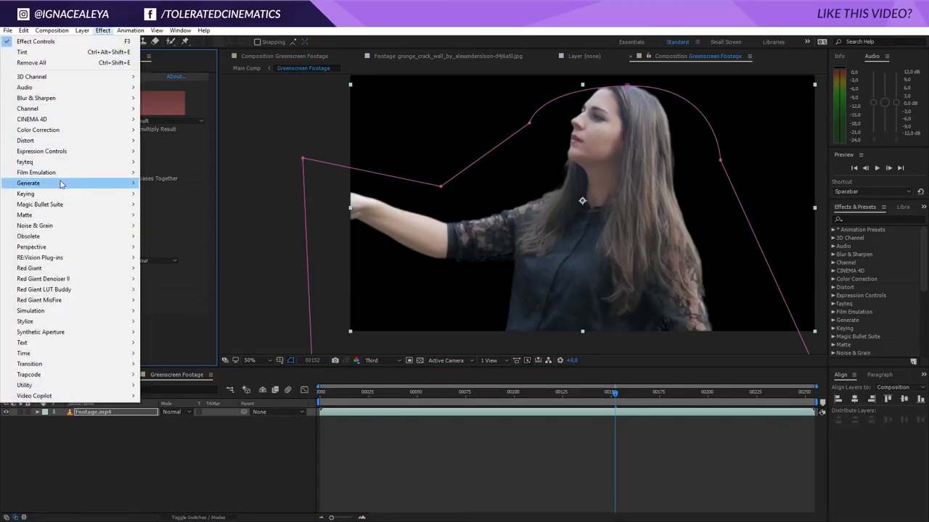
mouse_move(87, 100)
left_click(172, 247)
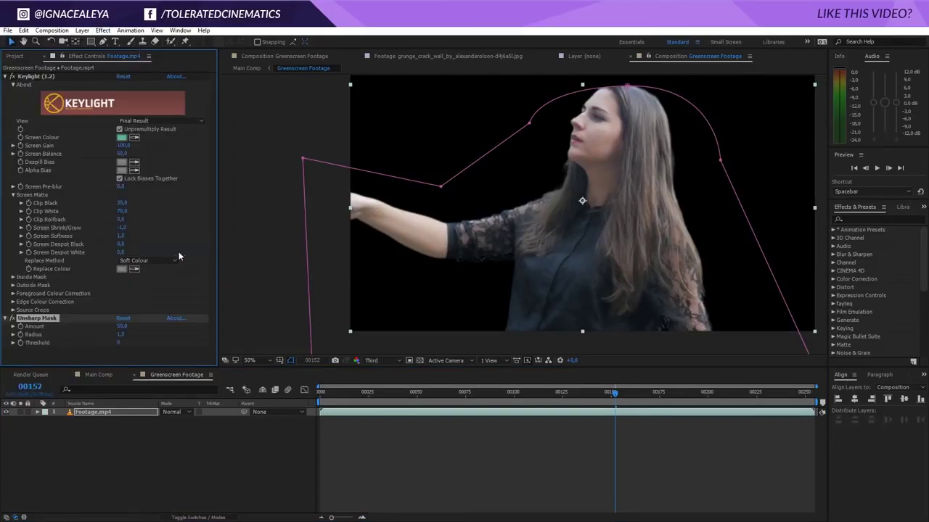
left_click_drag(122, 328, 122, 328)
left_click(119, 342)
left_click(107, 357)
left_click(96, 375)
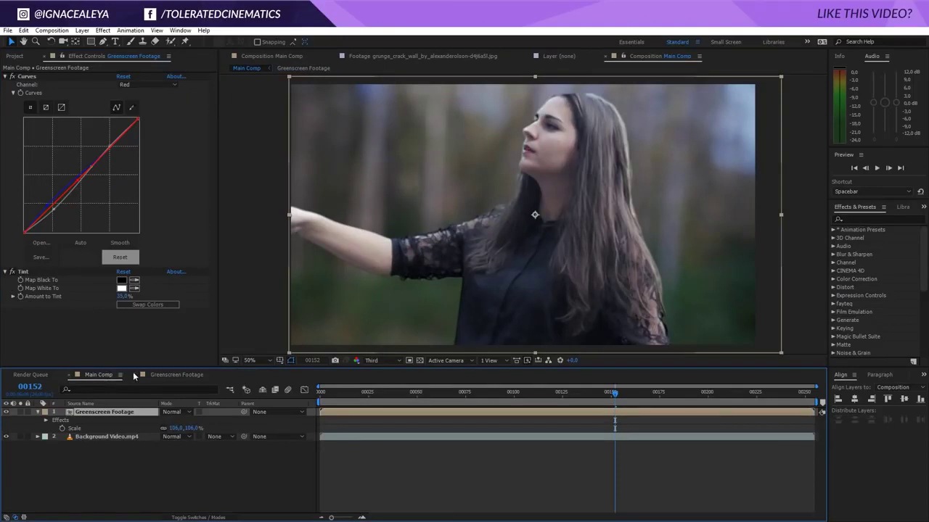
Move Unsharp Mask above Keylight in the Footage.mp4 effect order and return to Main Comp
left_click(161, 376)
left_click_drag(48, 319, 48, 78)
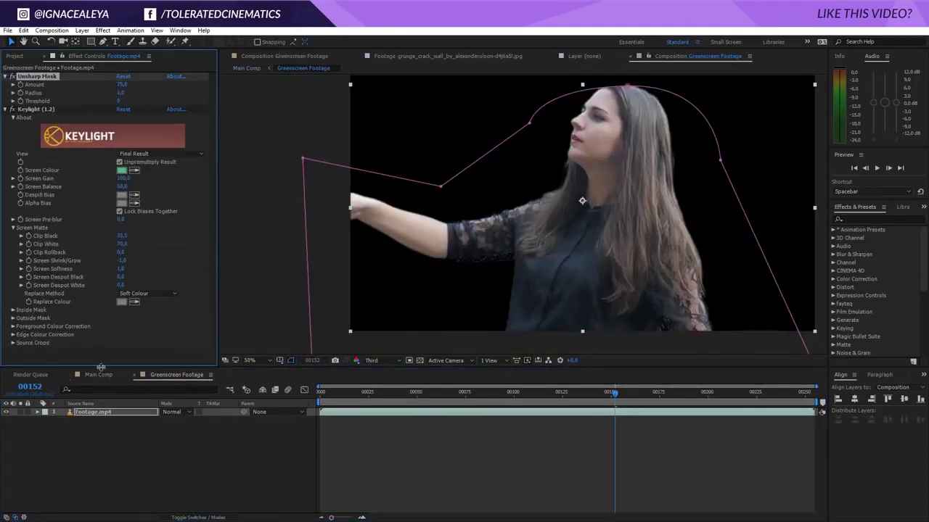
left_click(99, 375)
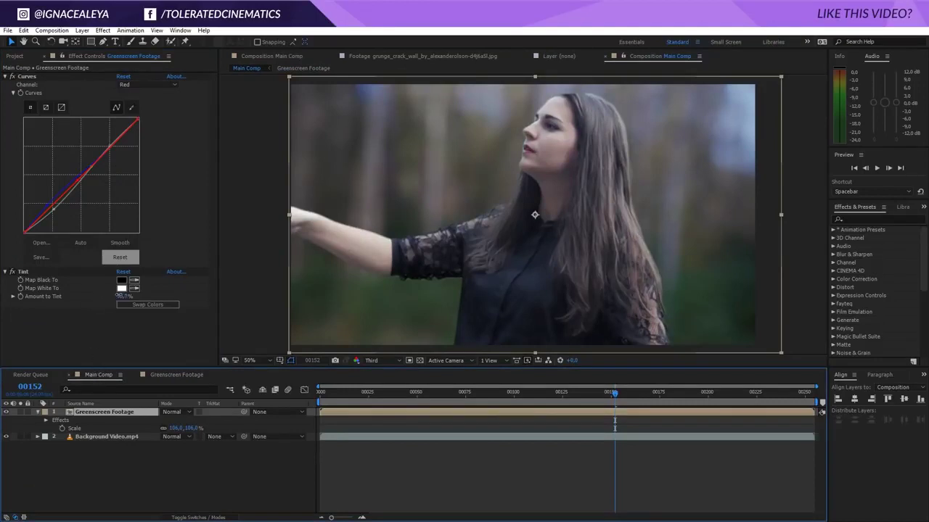
Delete the Tint effect from the Greenscreen Footage layer and collapse the layer's properties
left_click(121, 297)
left_click(24, 272)
key("Delete")
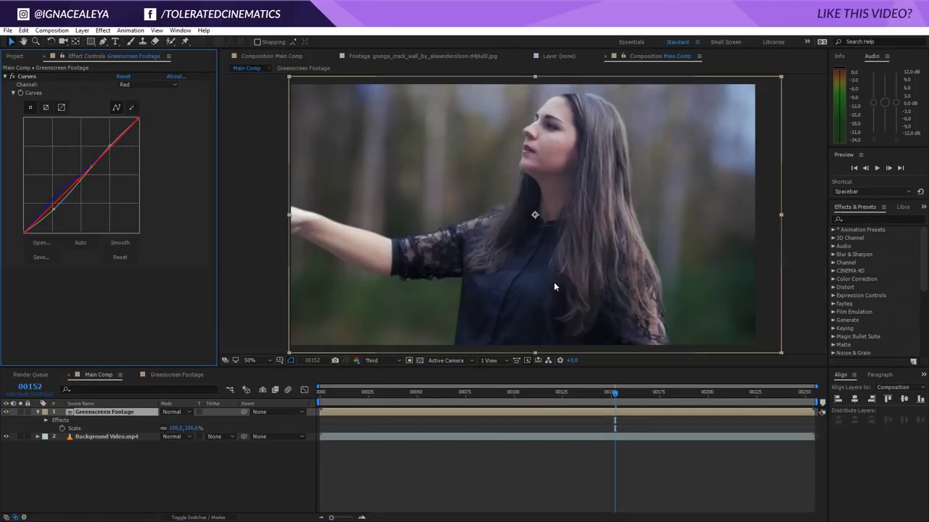
left_click(38, 412)
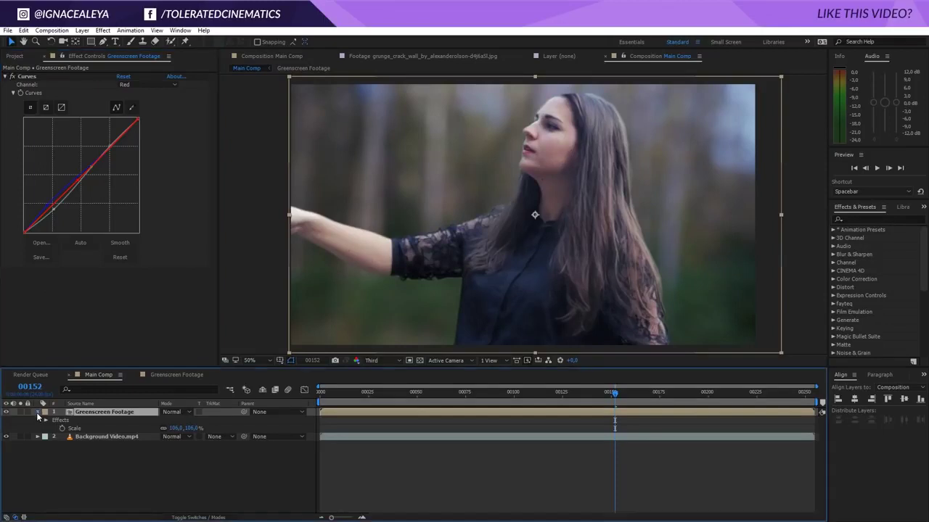
Create a 1920 x 1080, 24 fps composition named "Transition Luma Key" with a duration of 255 frames
left_click(14, 57)
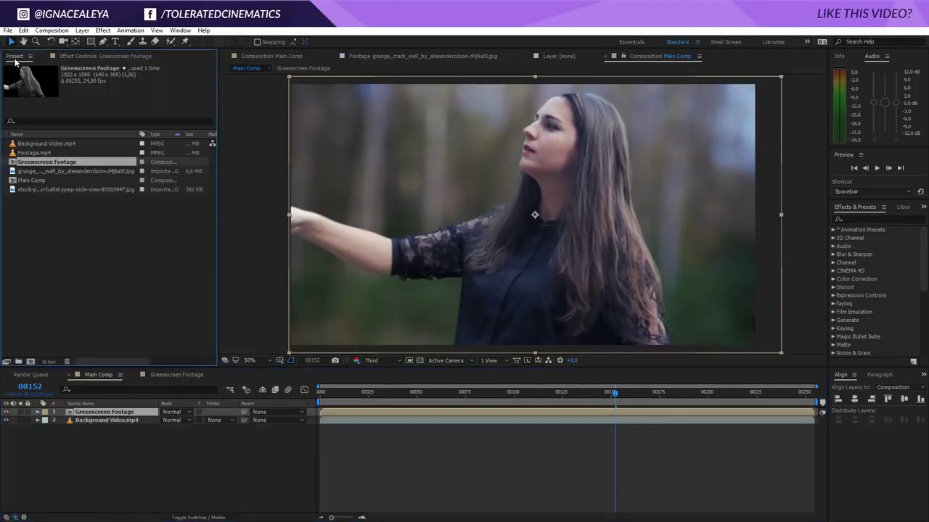
left_click(51, 29)
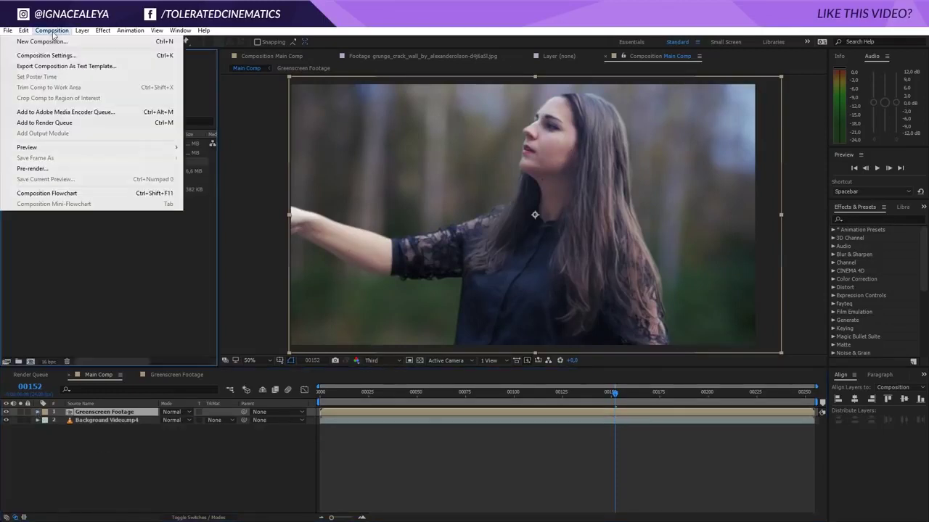
left_click(51, 41)
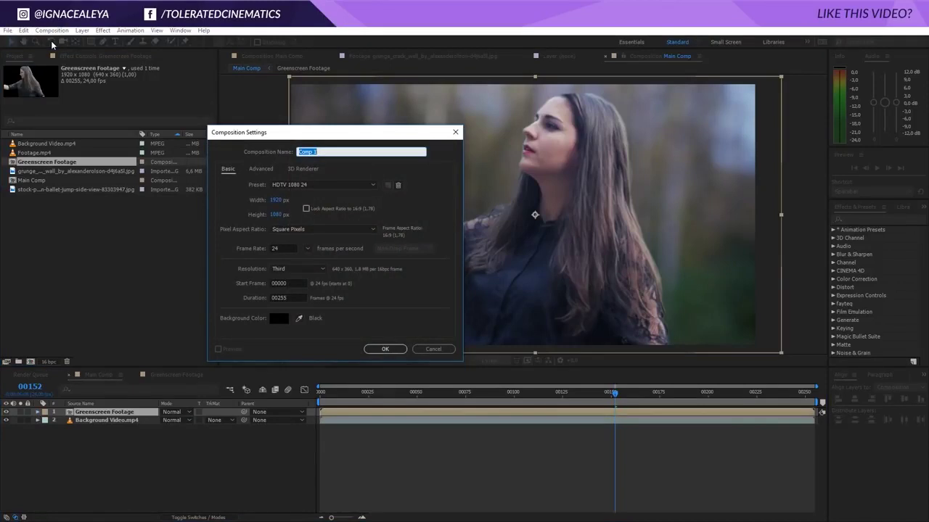
type("Transition Luma")
left_click(384, 348)
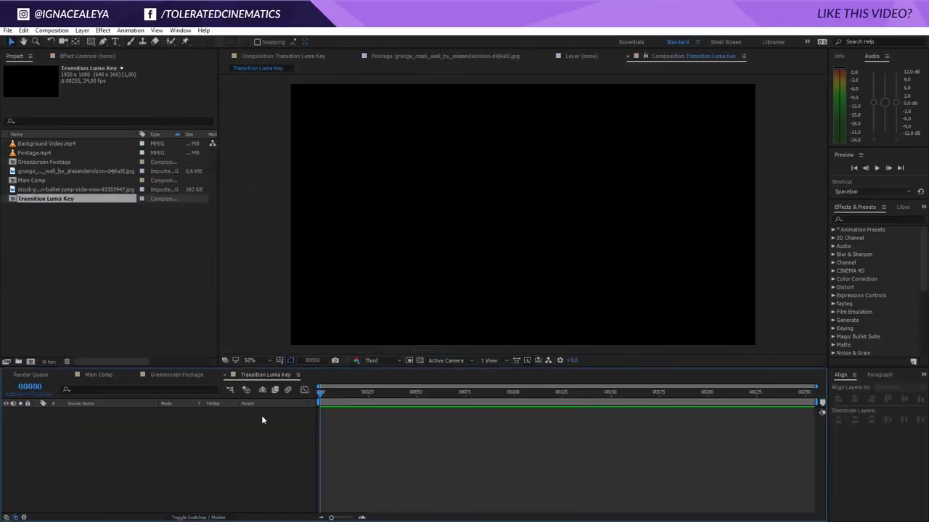
Add a black 1920 x 1080 solid to the Transition Luma Key composition
right_click(262, 420)
mouse_move(279, 423)
left_click(218, 446)
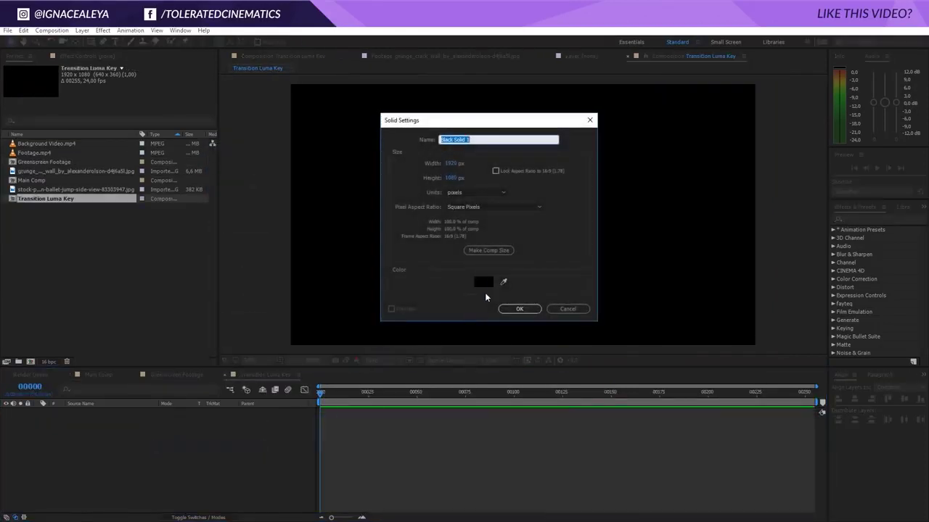
left_click(483, 283)
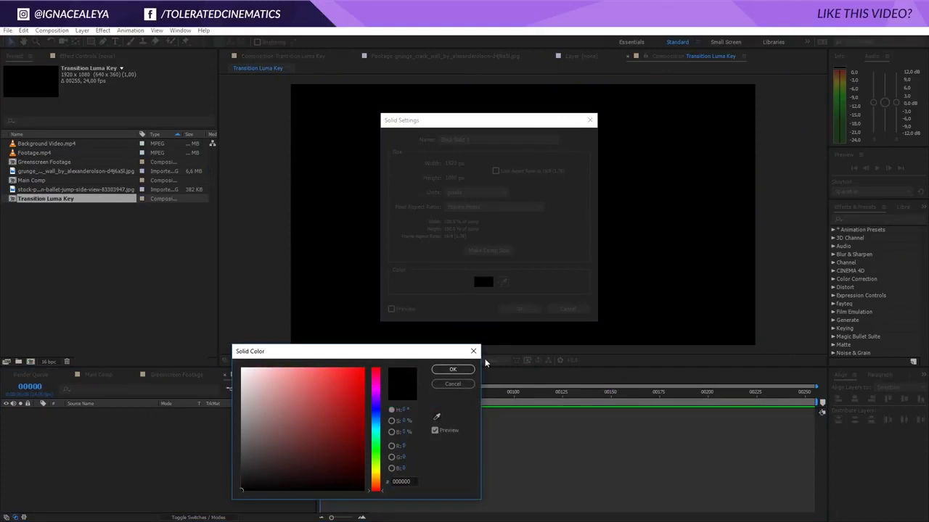
left_click(462, 373)
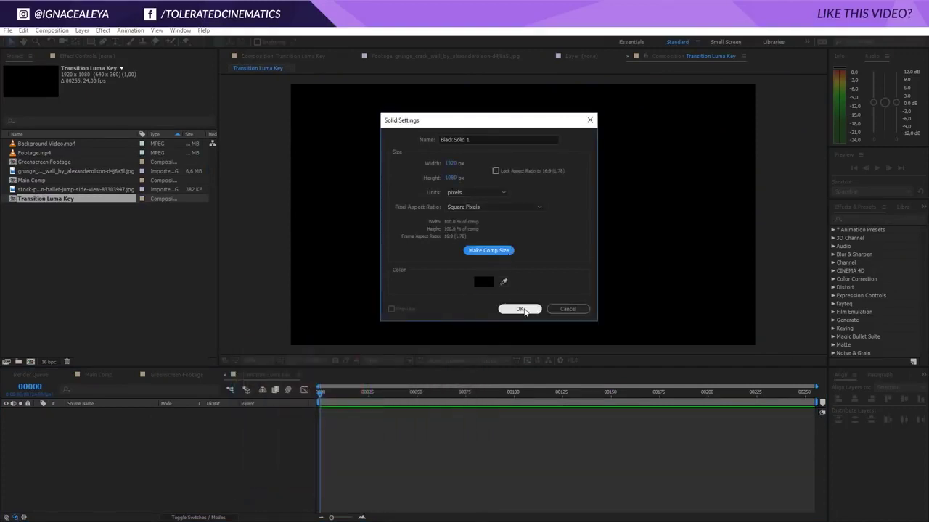
left_click(520, 309)
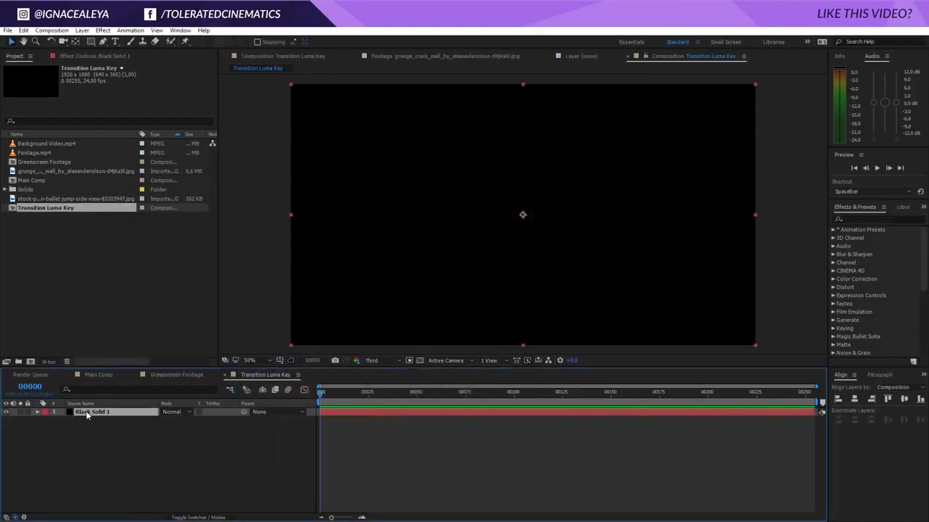
Duplicate the black solid and change the upper copy's colour to white (FFFFFF)
key("ctrl+d")
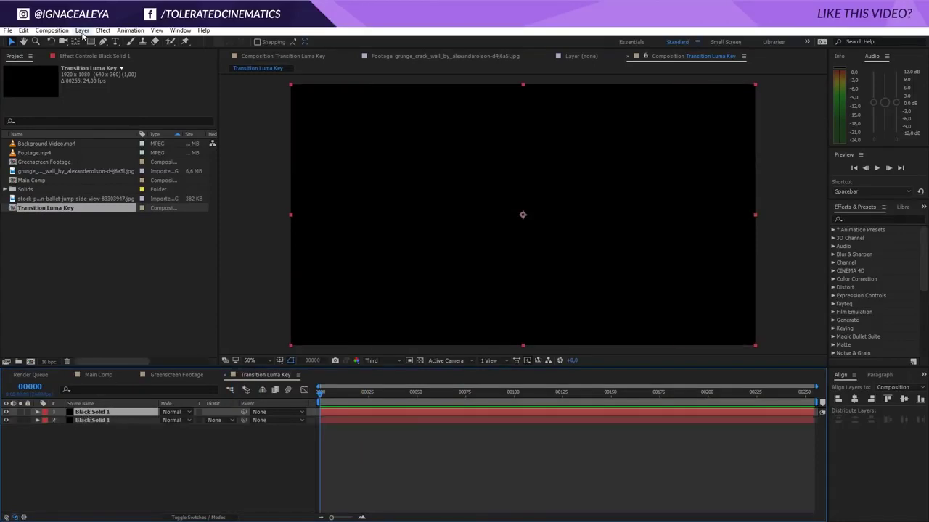
left_click(82, 31)
left_click(82, 30)
left_click(82, 31)
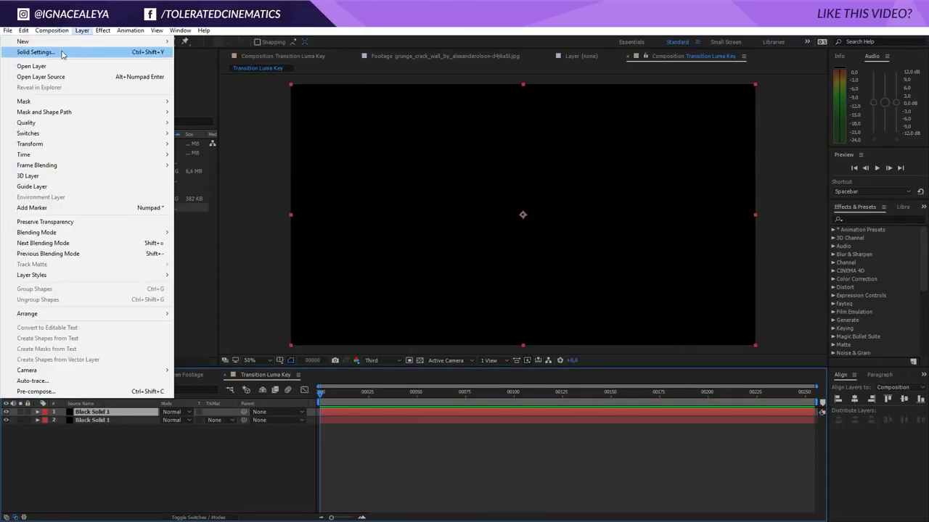
left_click(29, 40)
left_click(606, 276)
type("ffffff")
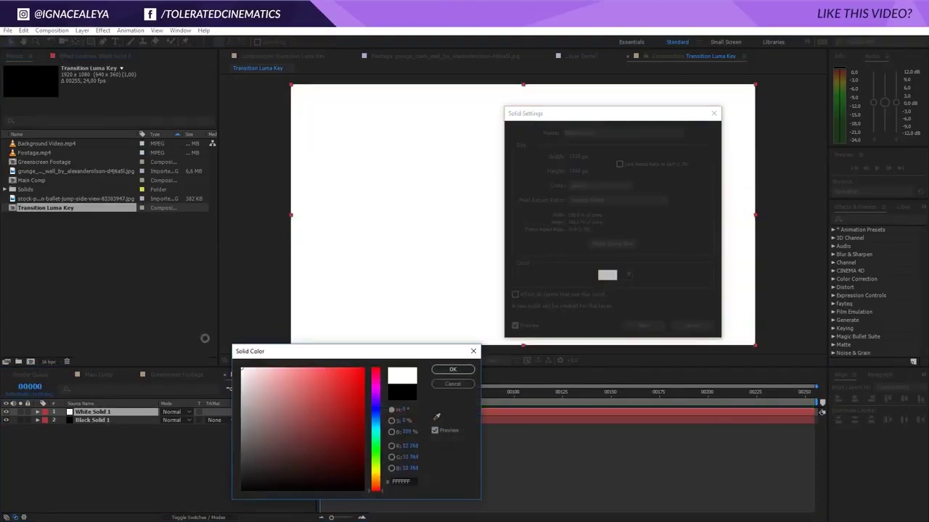
left_click(453, 372)
left_click(643, 325)
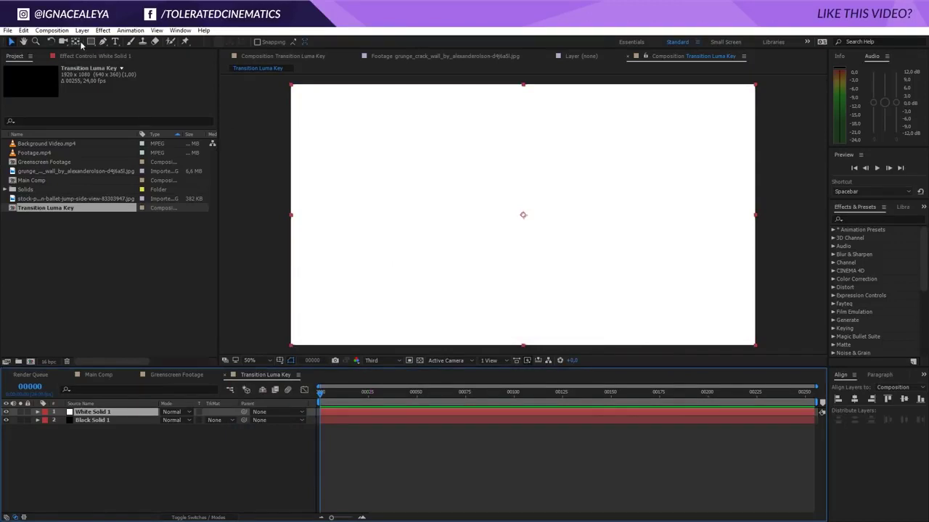
Draw a small circular mask in the lower-left area of the white solid with the Ellipse tool
left_click_drag(91, 41, 135, 66)
left_click_drag(381, 273, 405, 295)
key("space")
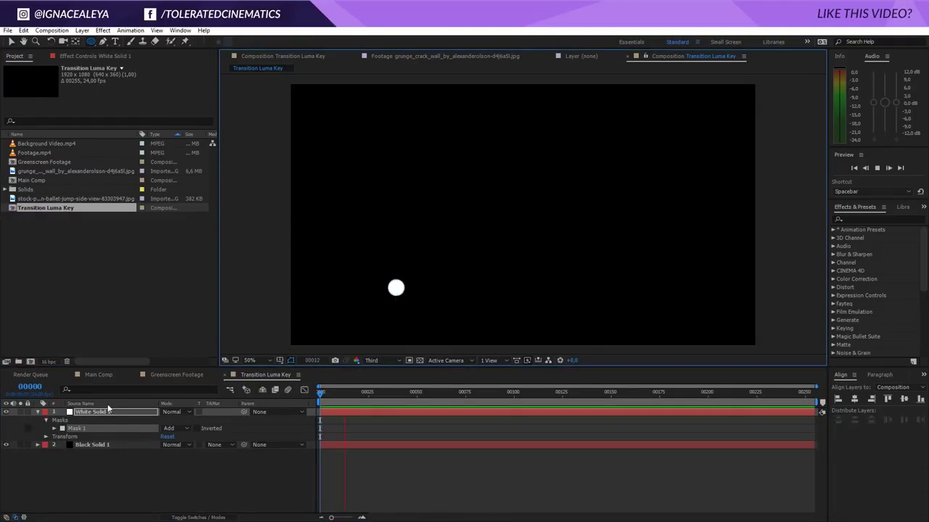
Animate the white solid's Mask Path from the small circle at frame 35 to a circle covering the whole composition at frame 165
key("m")
left_click_drag(362, 394, 388, 399)
left_click(69, 428)
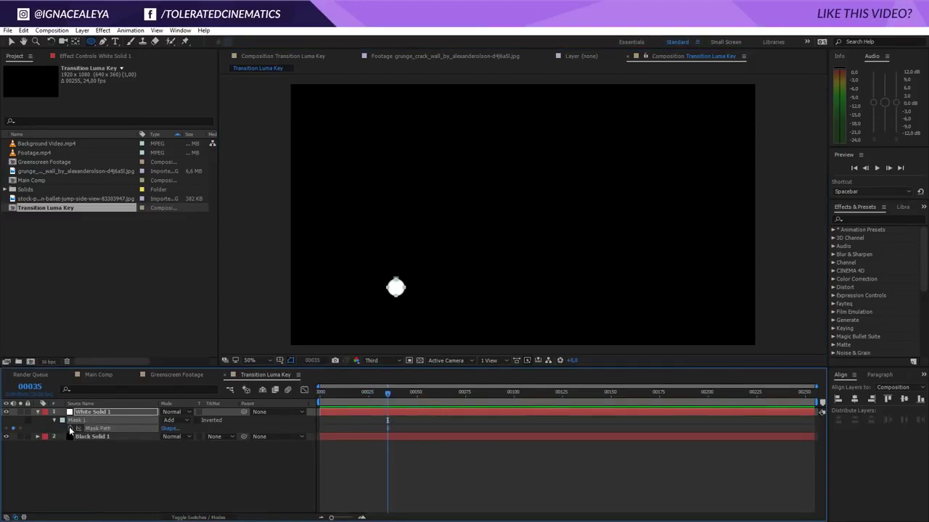
left_click_drag(389, 394, 640, 412)
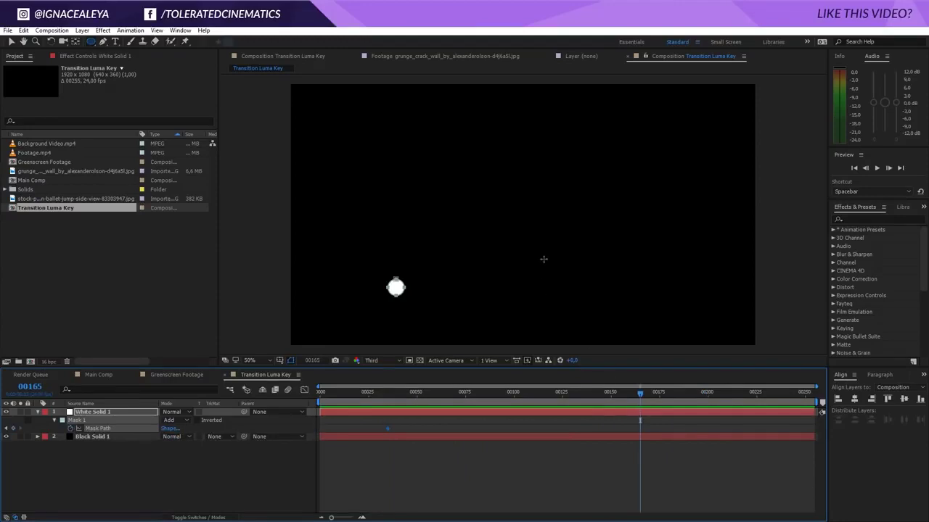
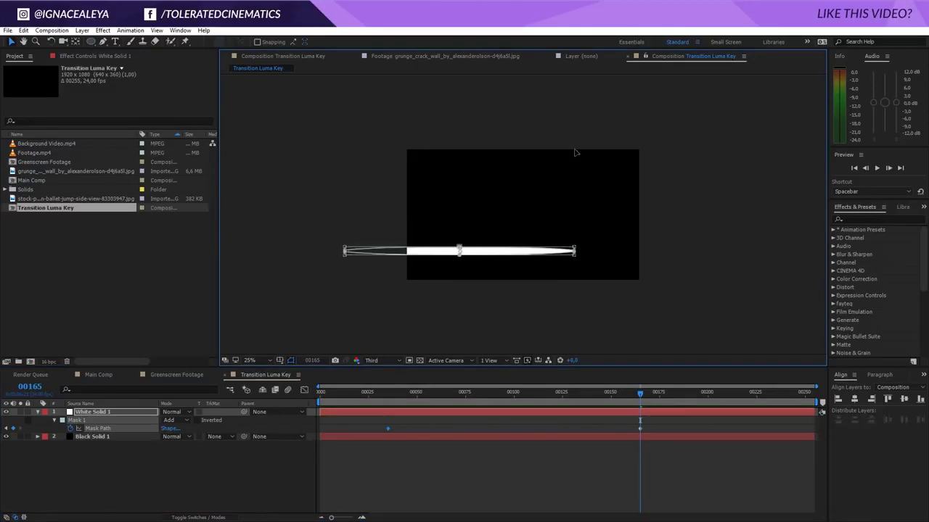
left_click_drag(601, 142, 733, 21)
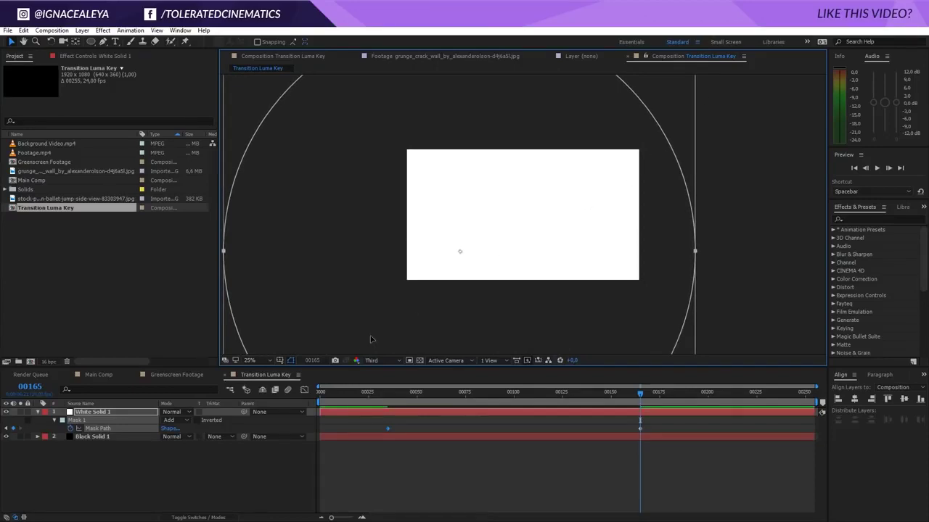
At frame 35, keyframe the white solid's Mask Expansion at -37 pixels and its Mask Feather at 130 pixels
left_click_drag(639, 415, 384, 431)
key("period")
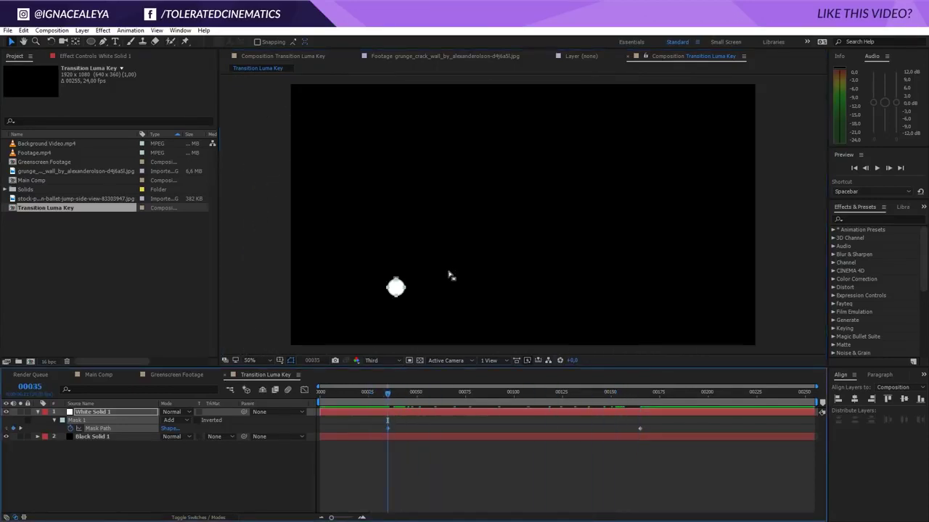
left_click(140, 412)
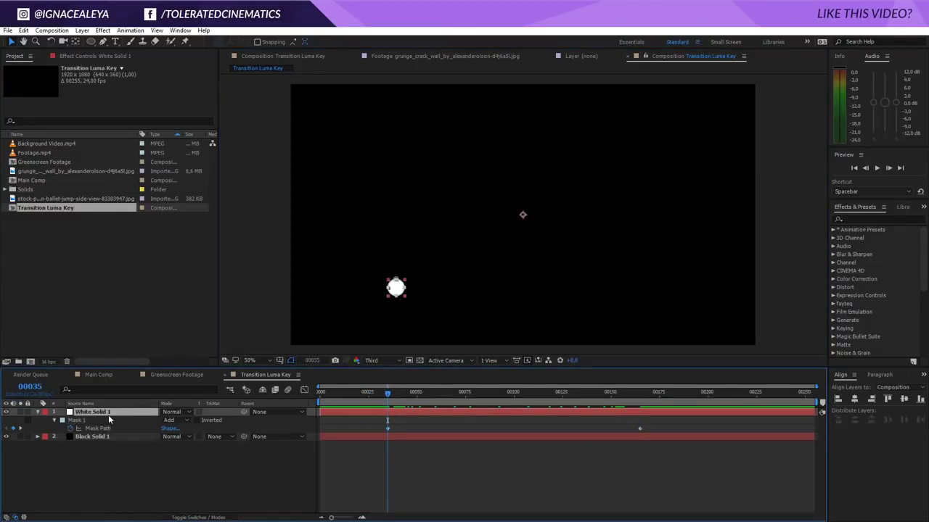
key("m")
key("m")
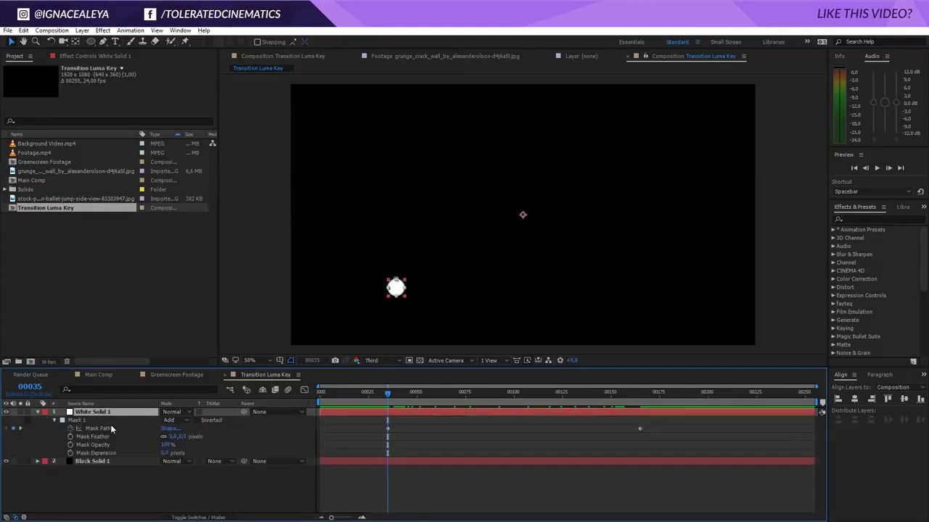
left_click(70, 452)
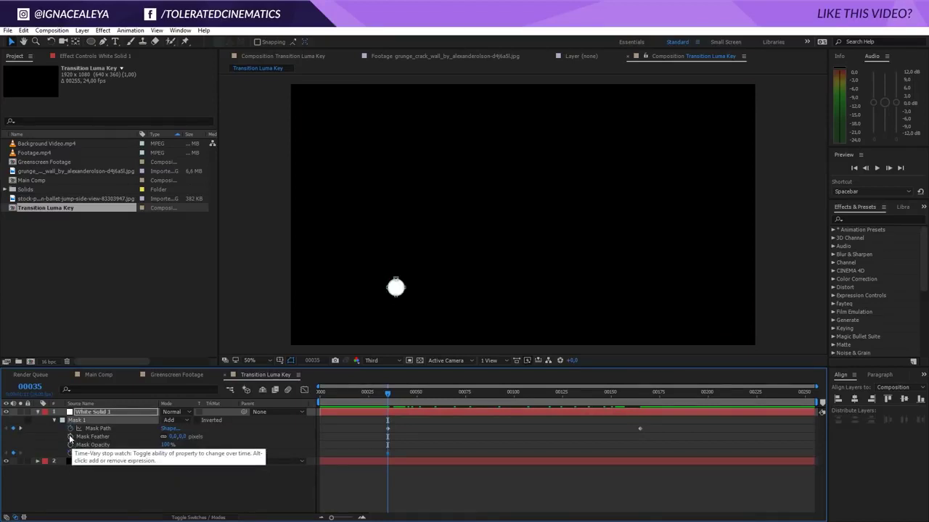
left_click(69, 438)
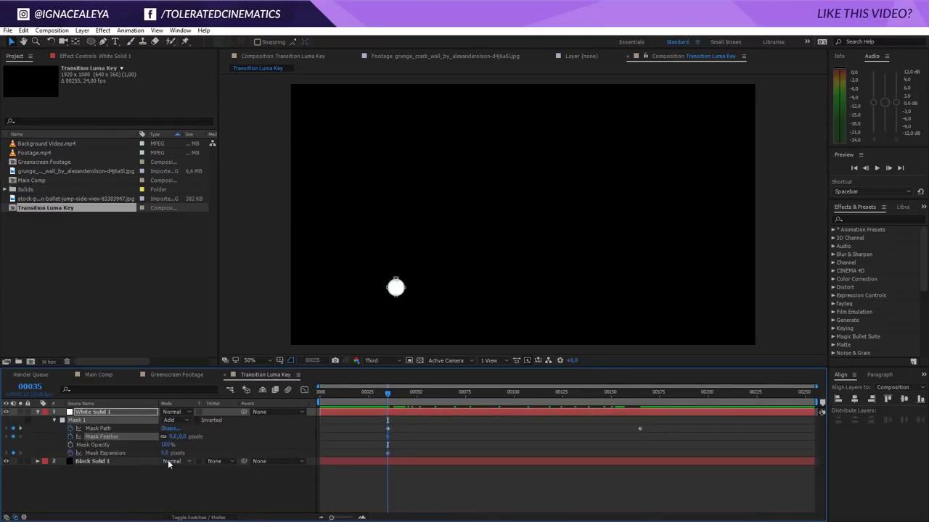
left_click_drag(164, 454, 145, 455)
left_click(173, 437)
type("130")
key("Return")
Set the white solid's Mask Feather to 1000 pixels at frame 52
left_click_drag(392, 394, 422, 396)
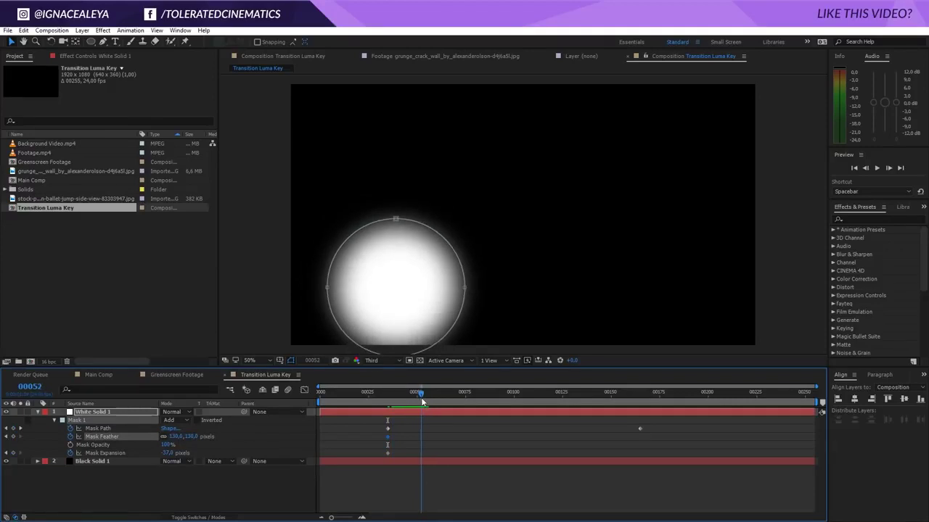
left_click(191, 436)
type("1000")
key("Return")
Try Mask Expansion values at frame 52, settle on 100 pixels, and preview the growing circle
mouse_move(168, 453)
left_mouse_down()
mouse_move(198, 453)
mouse_move(168, 456)
left_mouse_up()
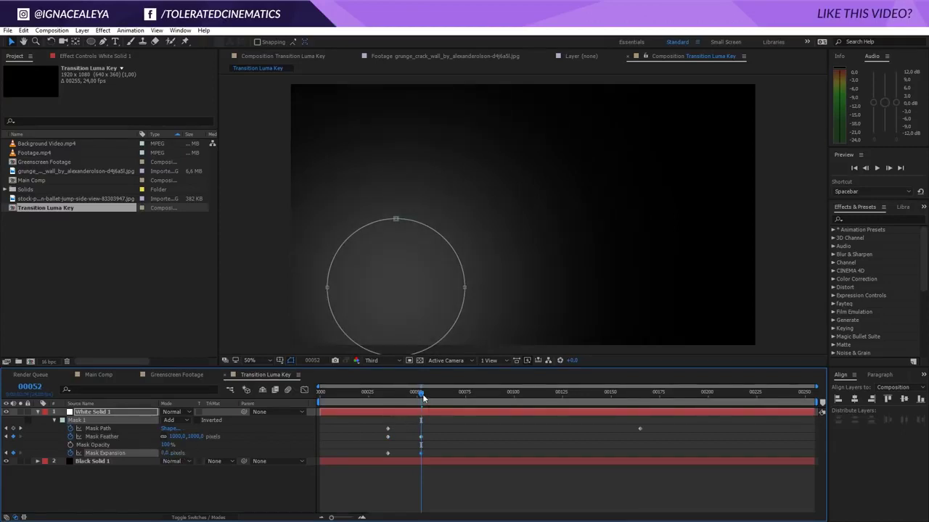
left_click(165, 453)
type("500")
key("Return")
left_click(167, 452)
type("100")
key("Return")
left_click_drag(420, 393, 537, 448)
key("space")
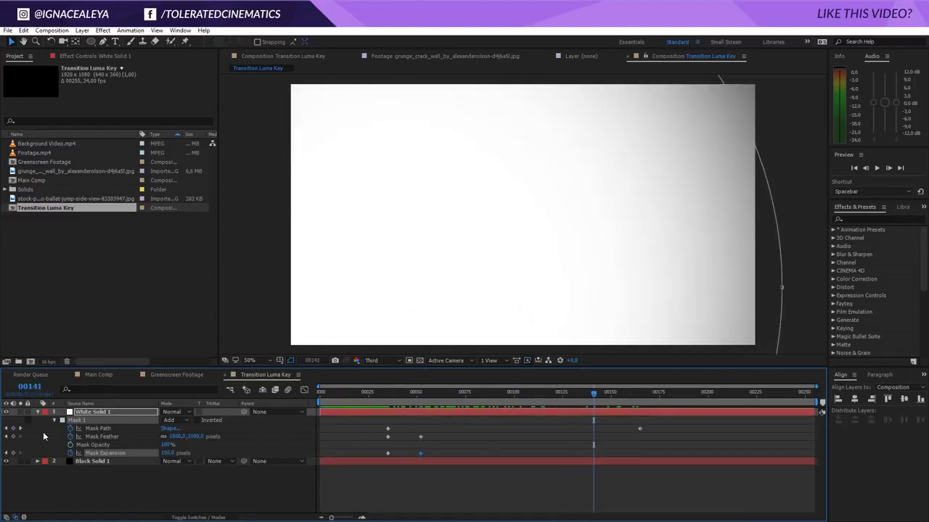
Add an adjustment layer above the two solids and rename it "Displacement"
left_click(37, 412)
right_click(85, 455)
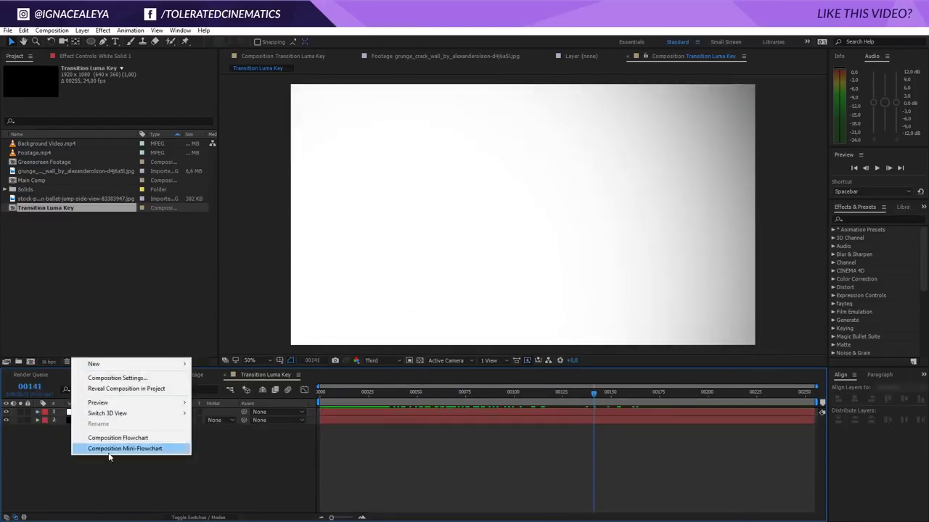
mouse_move(146, 367)
left_click(250, 441)
key("Return")
type("Di")
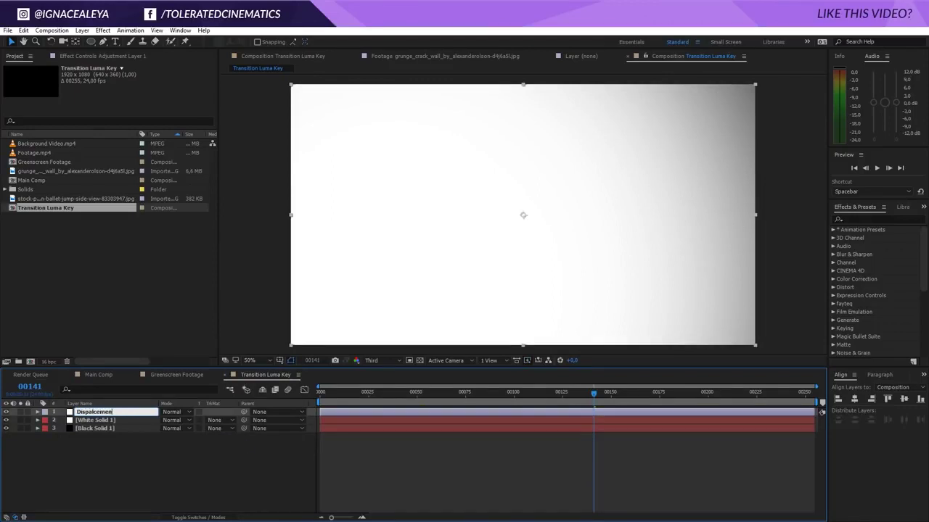
type("splacement")
key("Return")
Apply Turbulent Displace to the Displacement layer and set its Amount to 101 and Size to 84
left_click(900, 219)
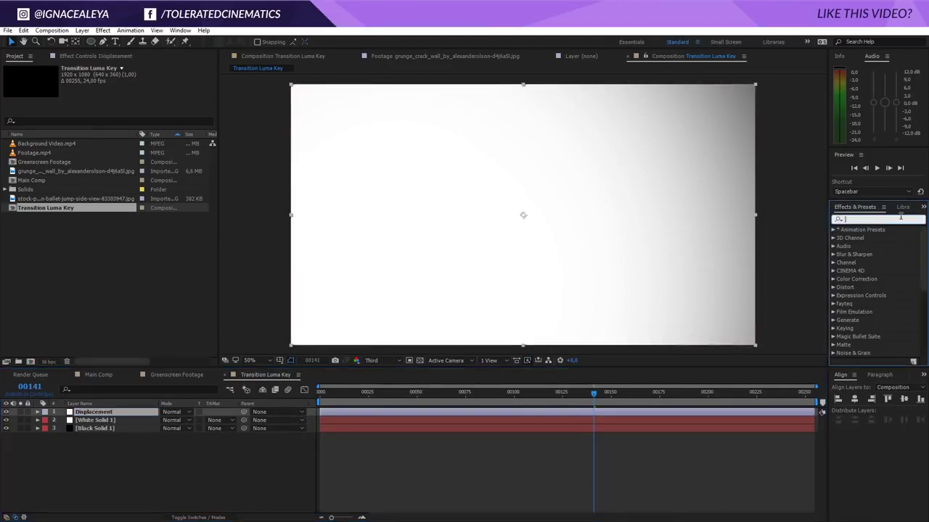
type("turbu")
left_click_drag(878, 242, 498, 415)
left_click(442, 395)
left_click_drag(441, 396, 426, 395)
left_click(13, 75)
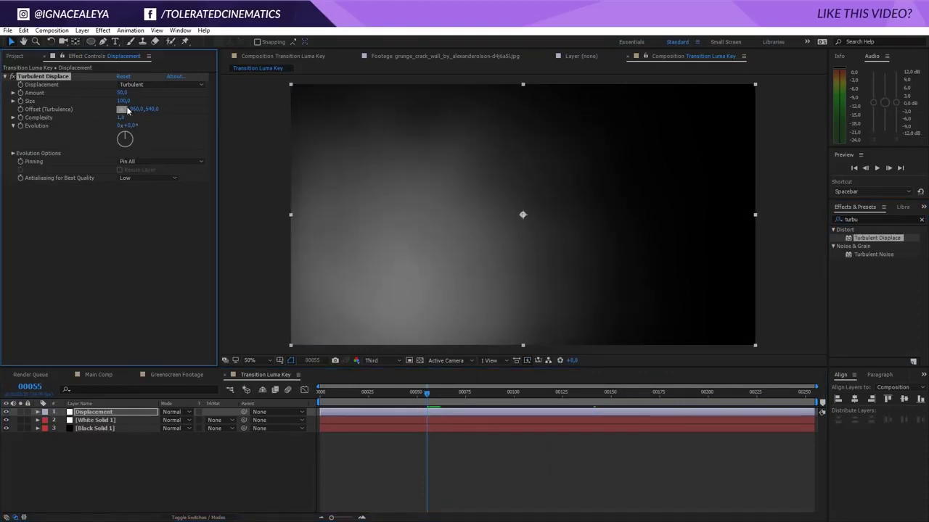
left_click_drag(121, 101, 140, 102)
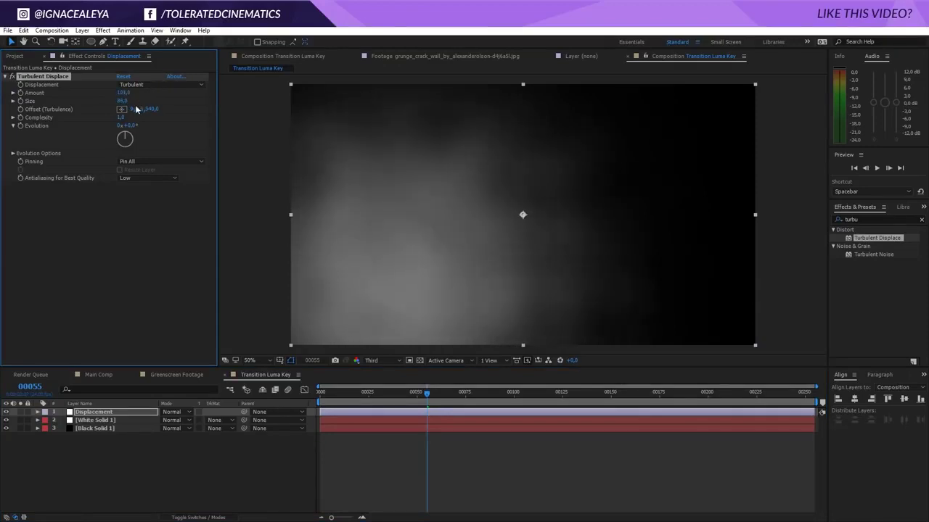
Animate the Turbulent Displace Evolution with the expression time*250 and preview the moving distortion
left_click(21, 126, "alt")
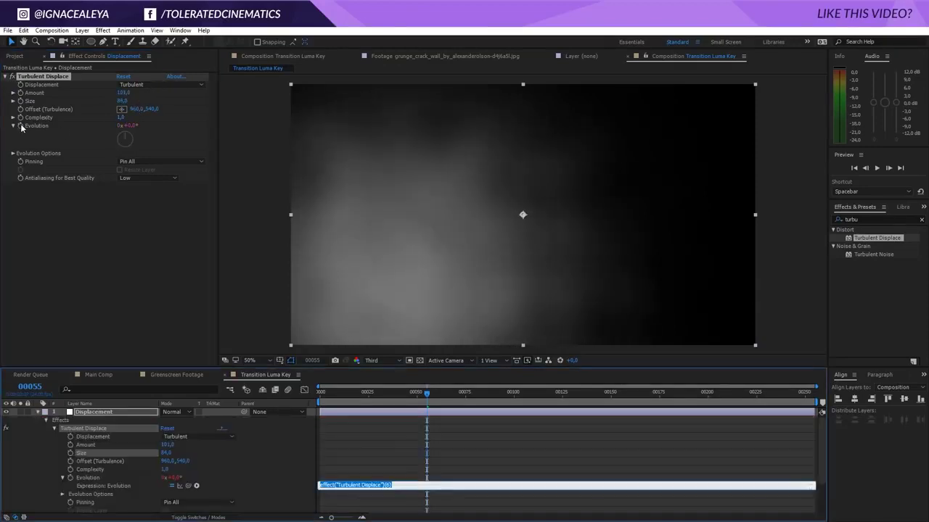
type("time")
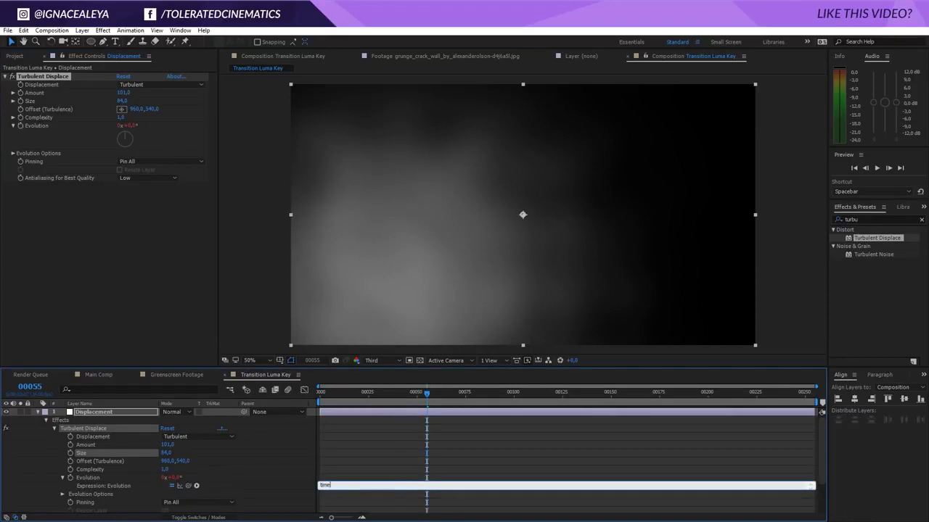
type("*250")
left_click(22, 127)
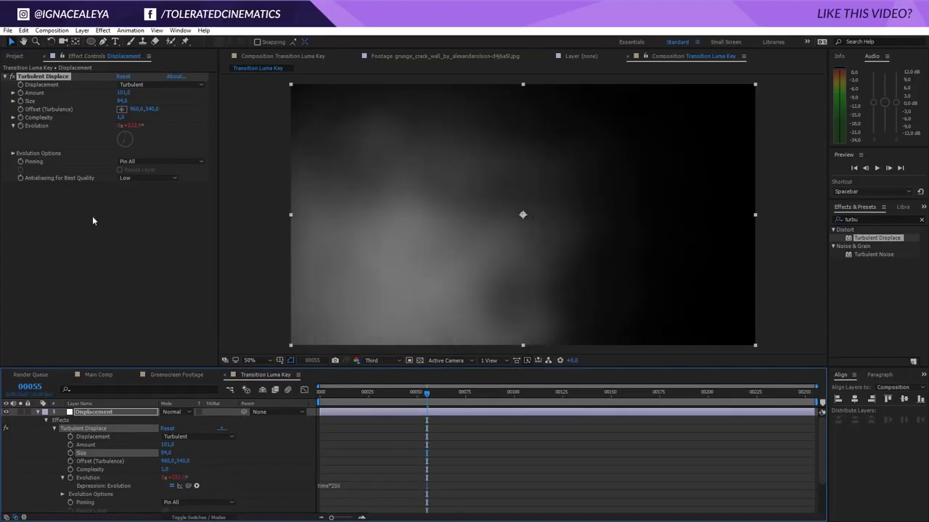
key("space")
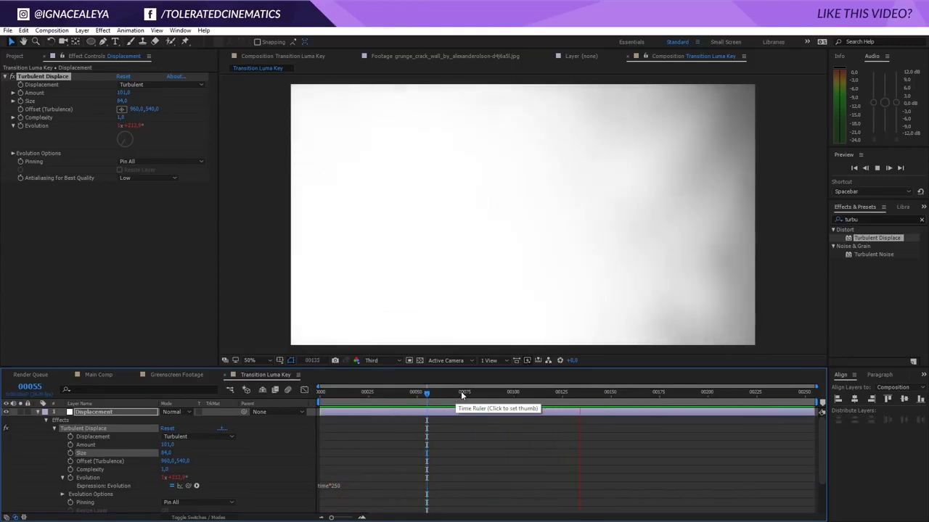
left_click_drag(508, 395, 473, 399)
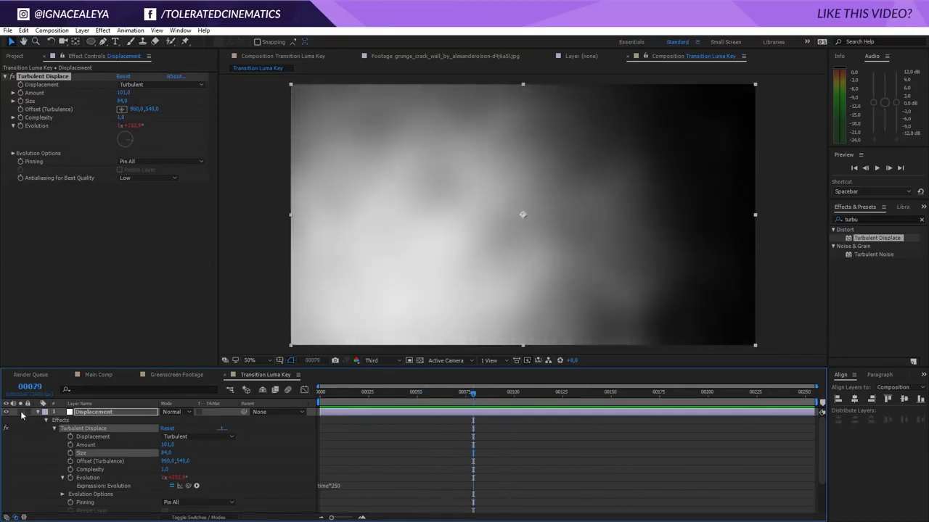
Pre-compose the Displacement, white solid and black solid layers into a new composition named "Luma Matte Transition"
left_click(38, 412)
left_click_drag(83, 446, 134, 406)
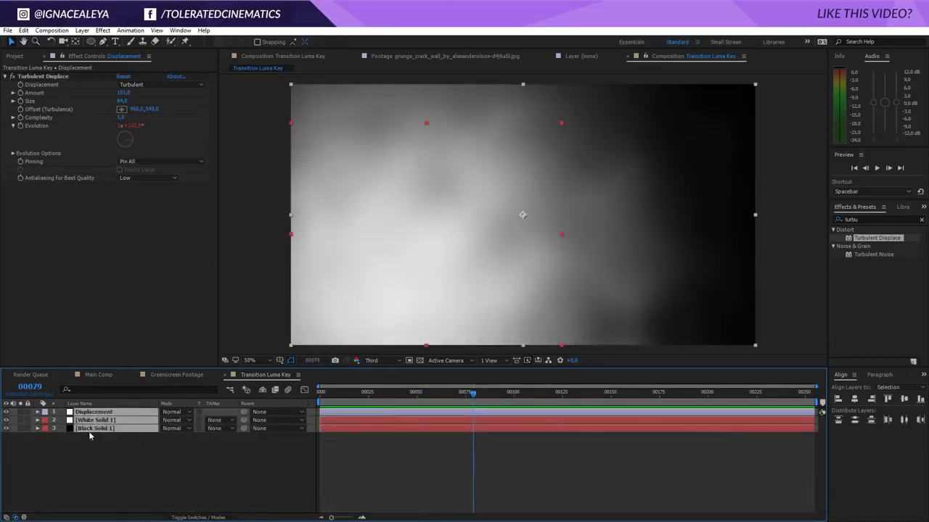
left_click(82, 31)
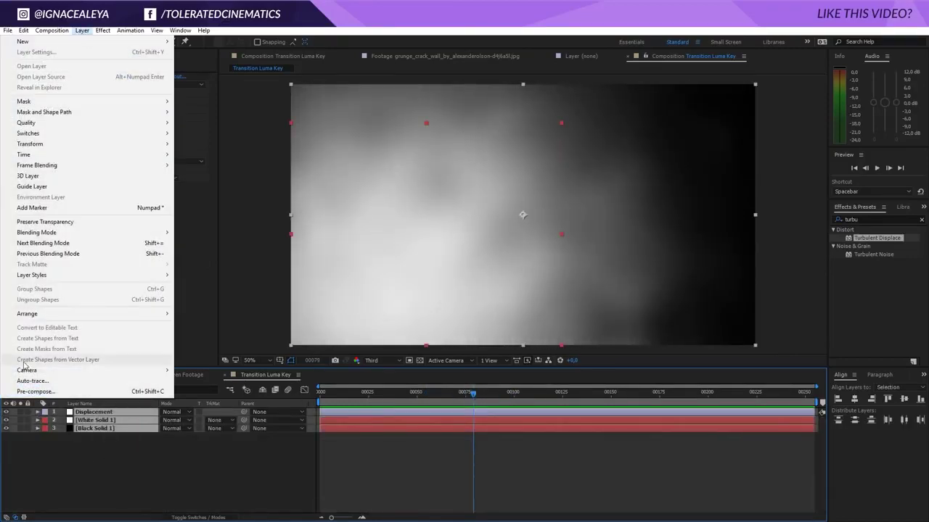
left_click(34, 393)
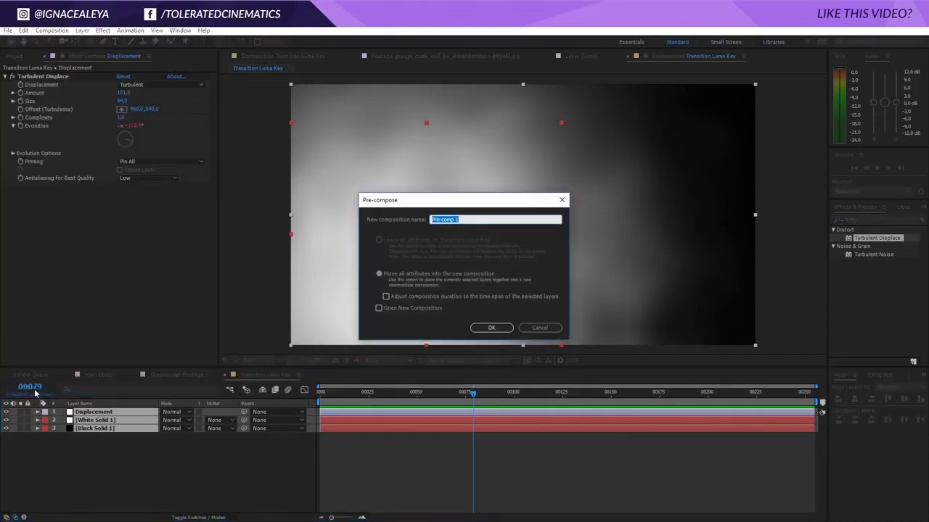
type("Luma Matte Transition")
key("Return")
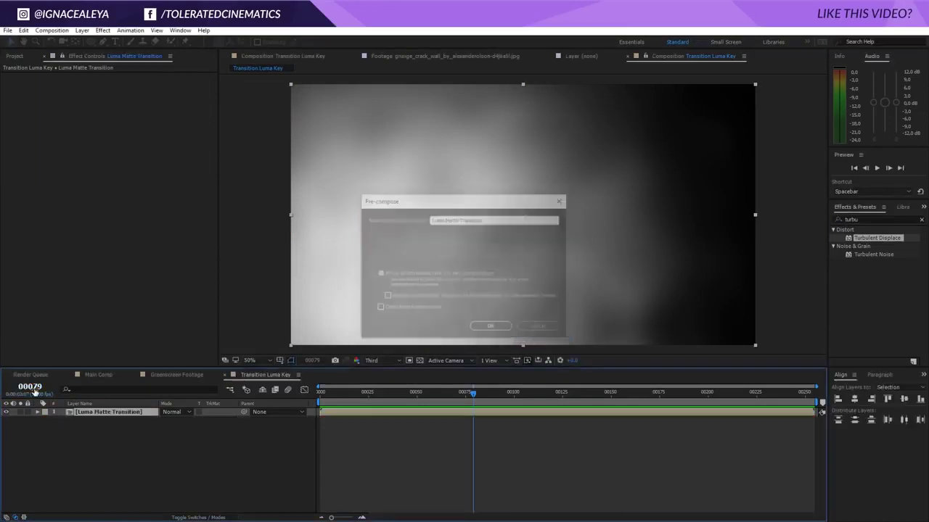
Place the grunge crack wall image beneath the Luma Matte Transition layer and apply the Tint effect to it
left_click(16, 56)
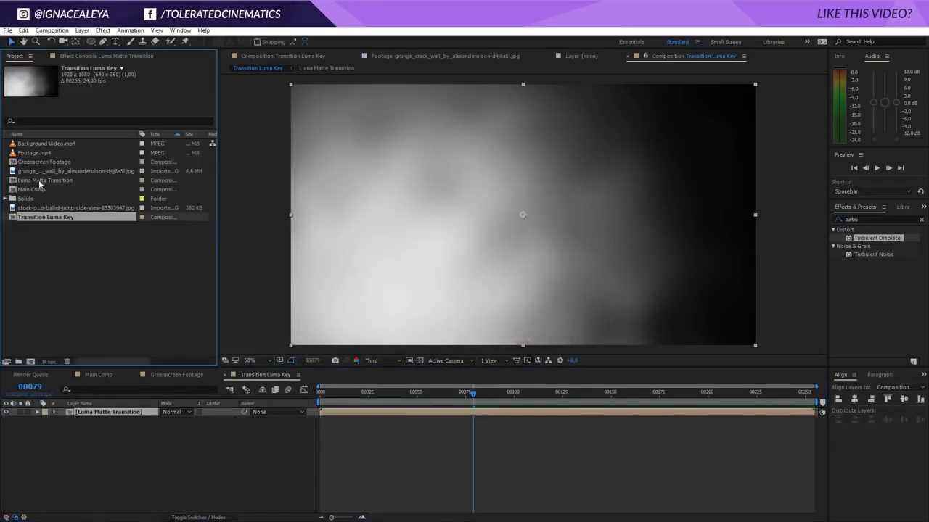
left_click_drag(41, 173, 90, 429)
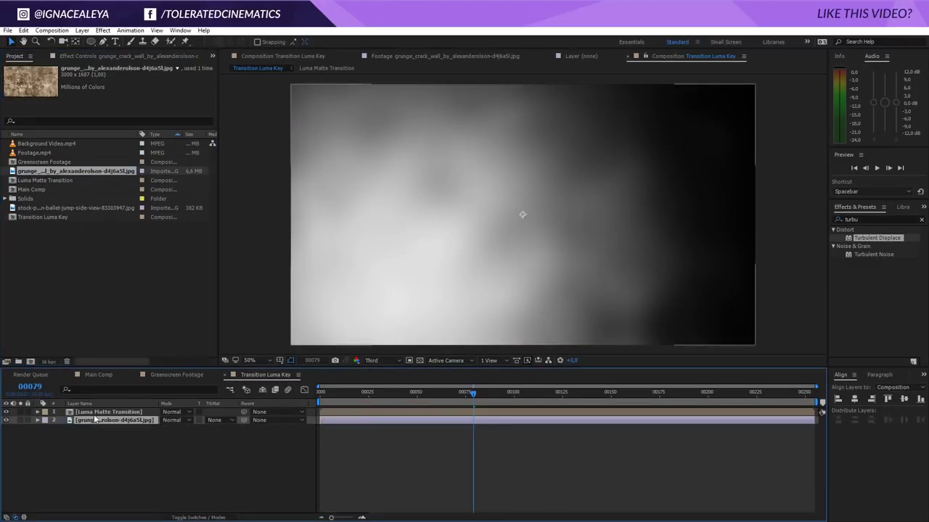
left_click(93, 415)
left_click(95, 420)
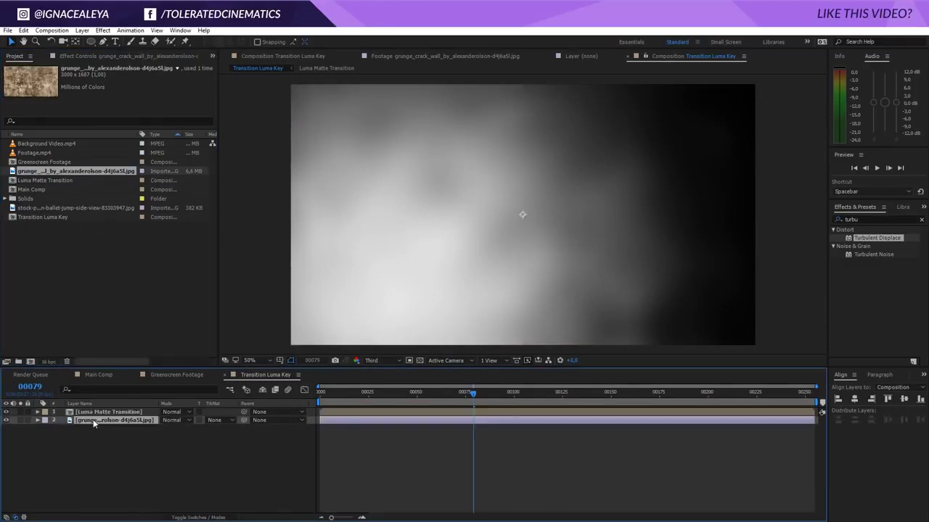
left_click(103, 31)
mouse_move(67, 132)
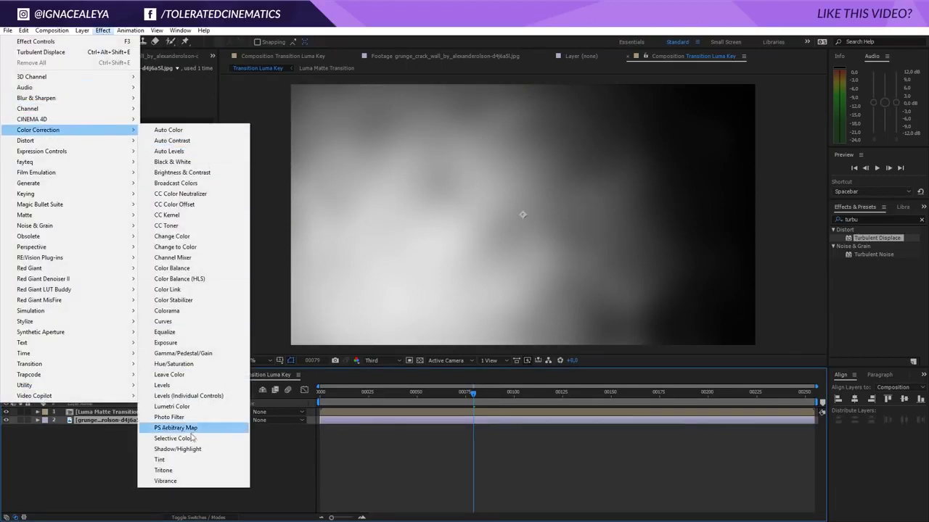
left_click(187, 461)
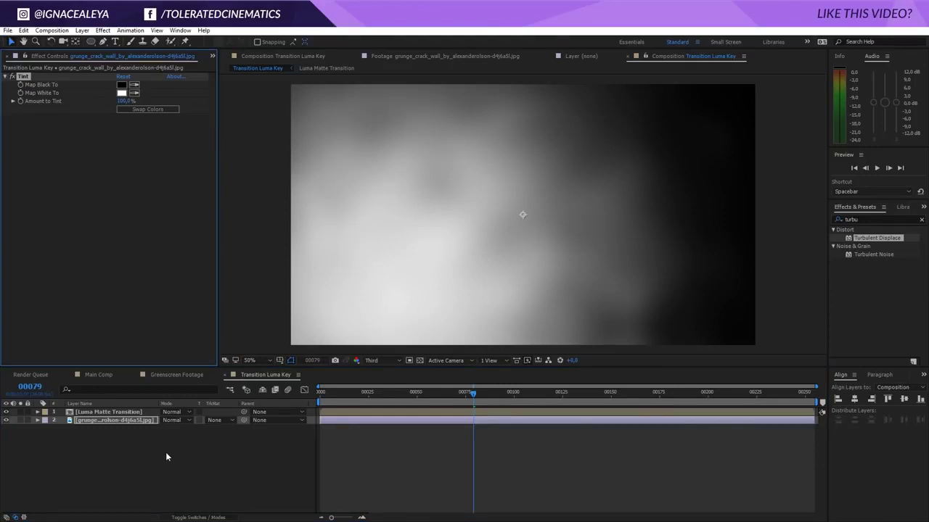
Try Lighter Color on the Luma Matte Transition layer, settle on the Linear Light blending mode, and scrub through the cracked reveal
left_click(102, 412)
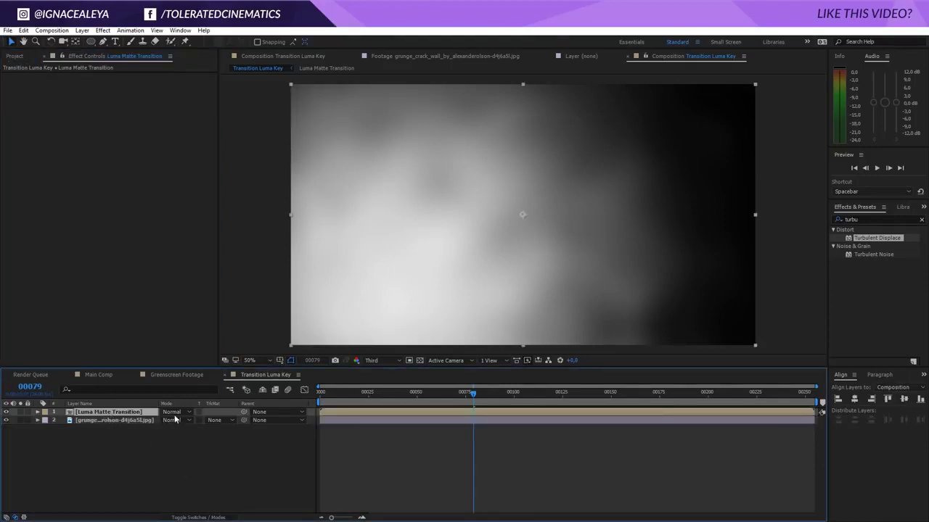
left_click(199, 518)
left_click(199, 518)
left_click(198, 518)
left_click(198, 517)
left_click(173, 412)
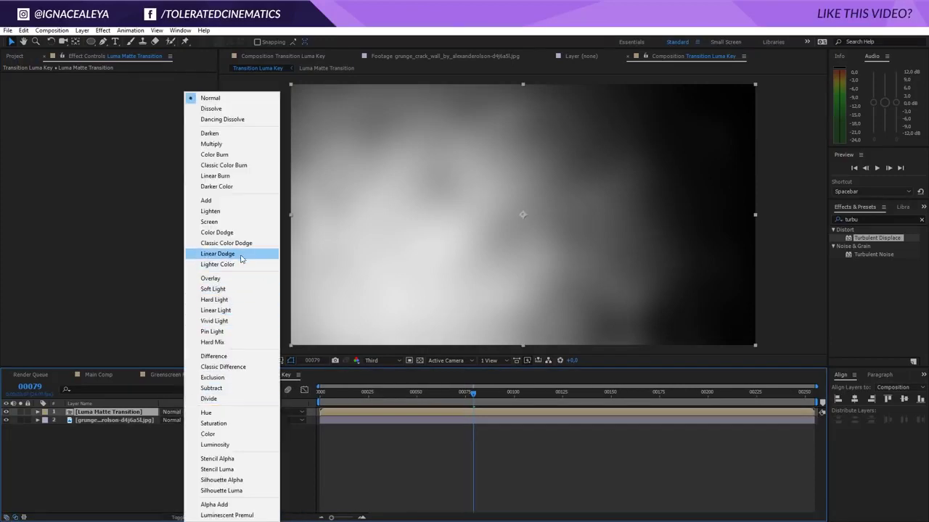
left_click(240, 264)
left_click(175, 415)
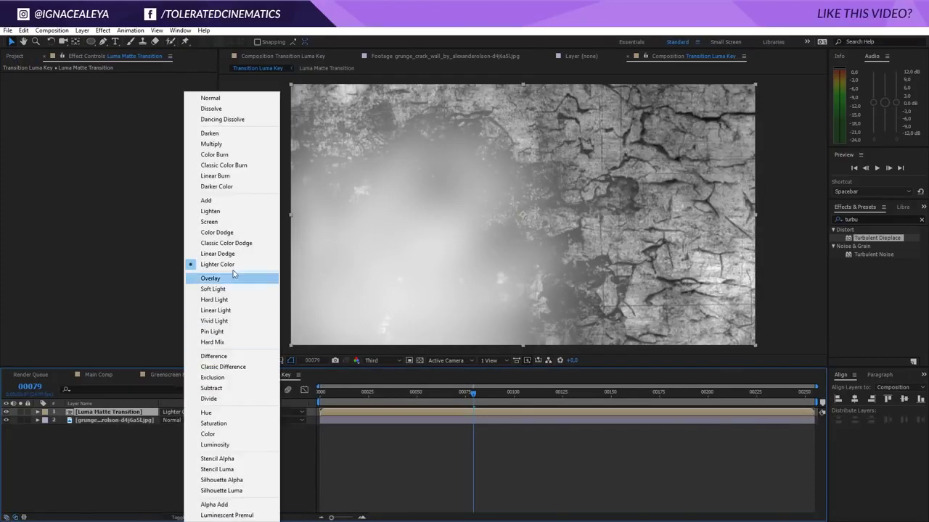
left_click(229, 310)
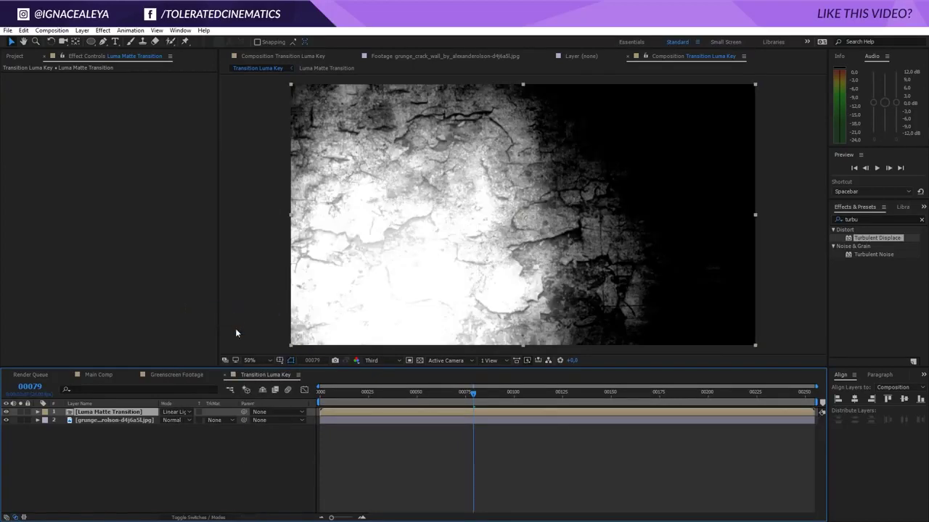
left_click_drag(473, 393, 529, 429)
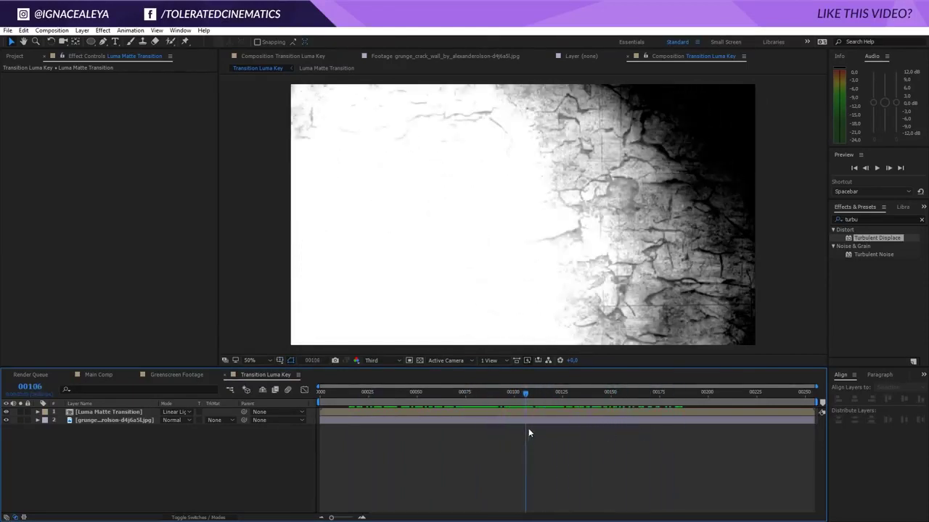
left_click(131, 421)
left_click(103, 29)
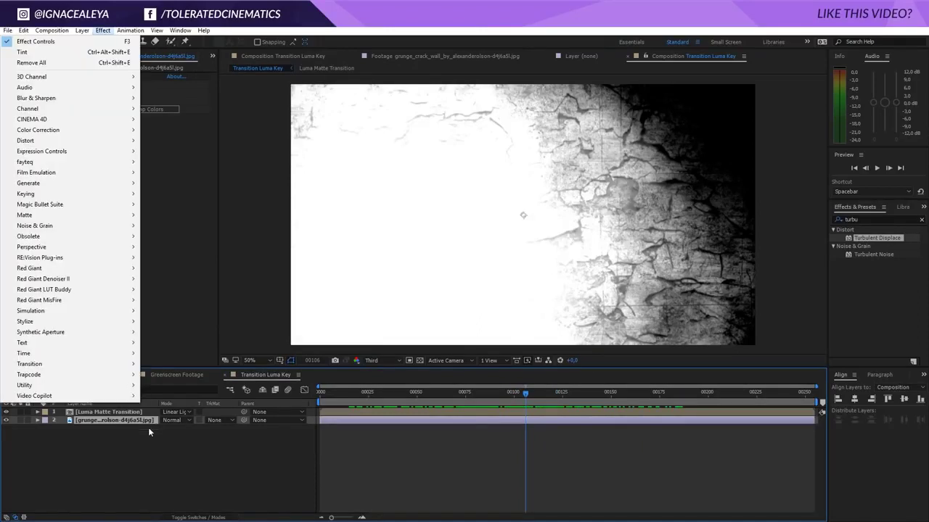
left_click(153, 440)
In Main Comp, place the Luma Matte Transition composition above the Greenscreen Footage layer and scrub through its animation
left_click(108, 374)
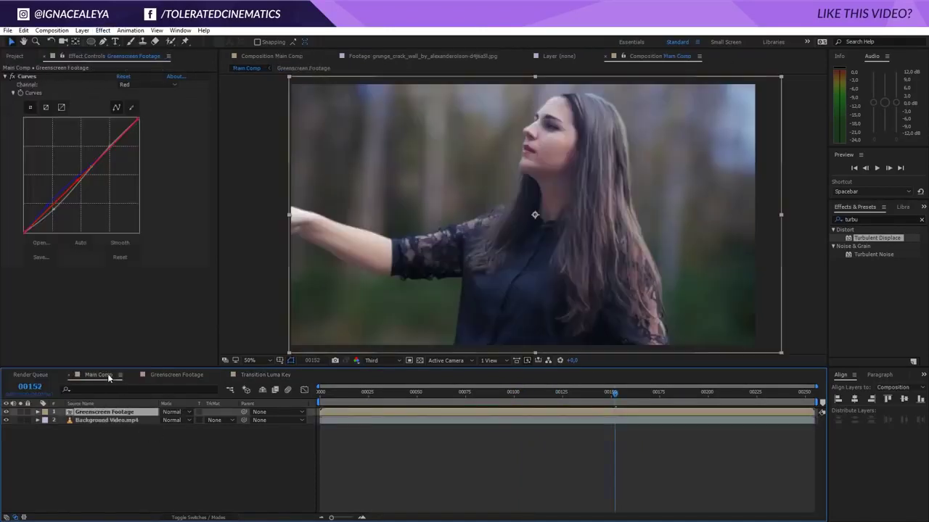
left_click(13, 57)
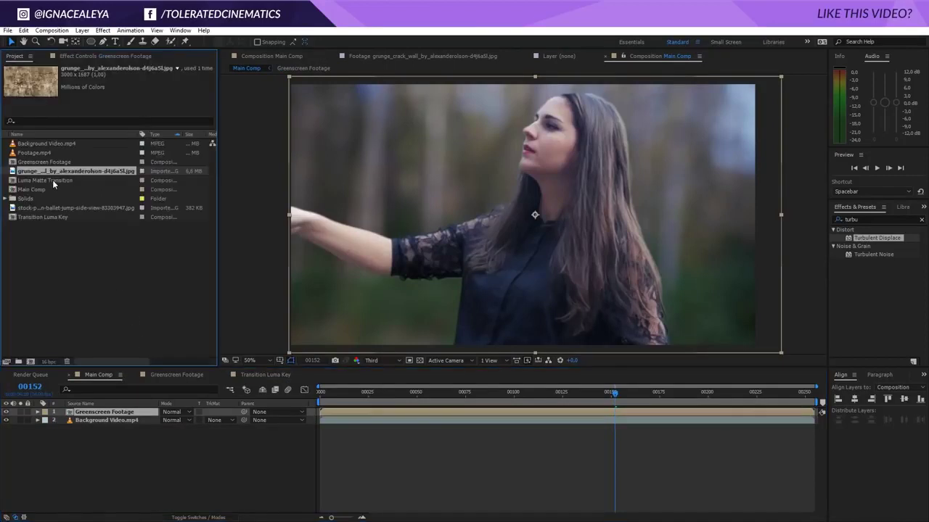
left_click_drag(52, 180, 100, 414)
left_click(101, 420)
left_click_drag(380, 398, 518, 433)
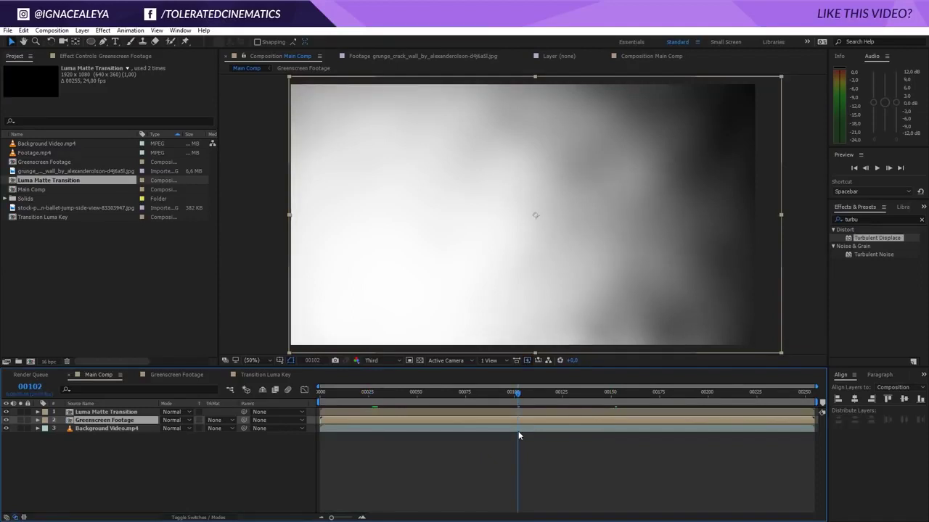
left_click_drag(518, 431, 405, 446)
Try Luma Matte as the Greenscreen Footage layer's track matte and scrub through the transition
left_click(218, 420)
left_click(237, 469)
left_click_drag(403, 391, 546, 417)
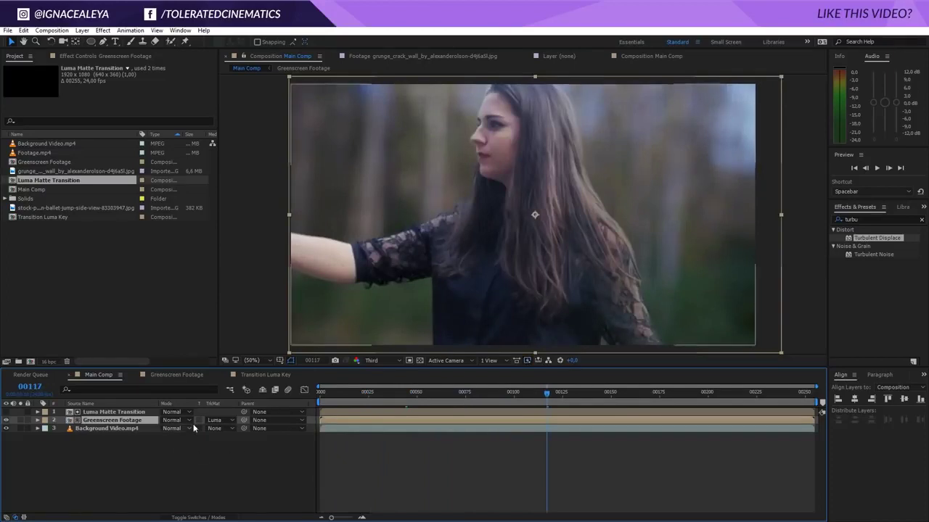
Set the Greenscreen Footage layer's track matte to Luma Inverted Matte and scrub through the woman's disappearance
left_click(232, 419)
left_click(234, 476)
left_click_drag(344, 392, 466, 394)
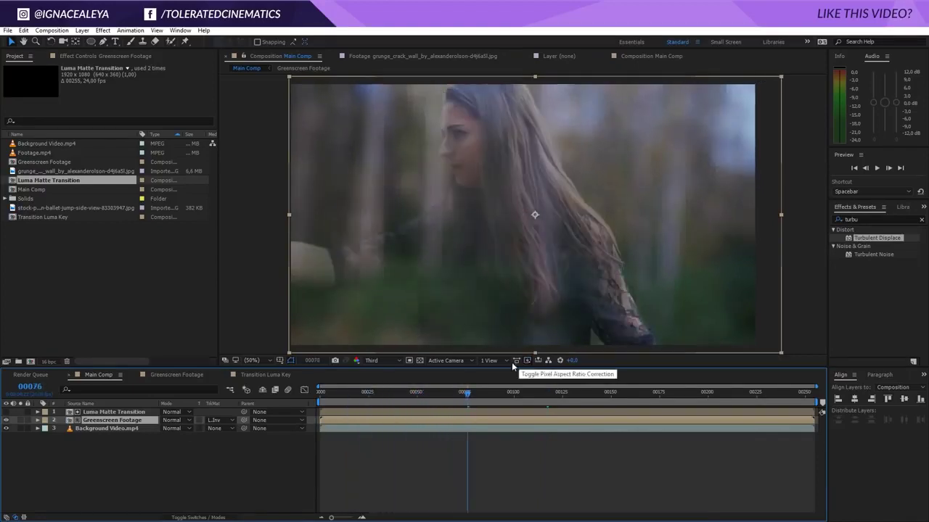
left_click_drag(473, 392, 556, 407)
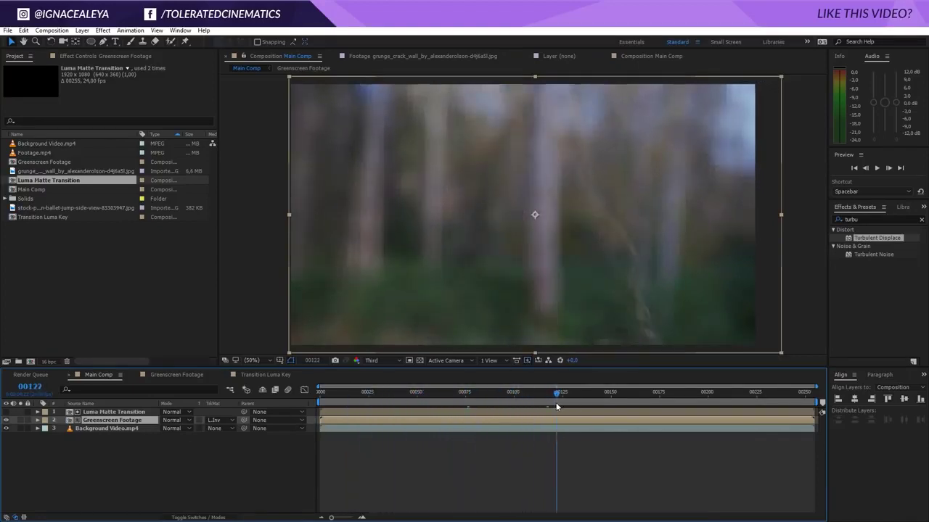
left_click(504, 396)
Apply Curves to the Luma Matte Transition layer and shape a steep S-curve for stronger matte contrast
left_click(105, 413)
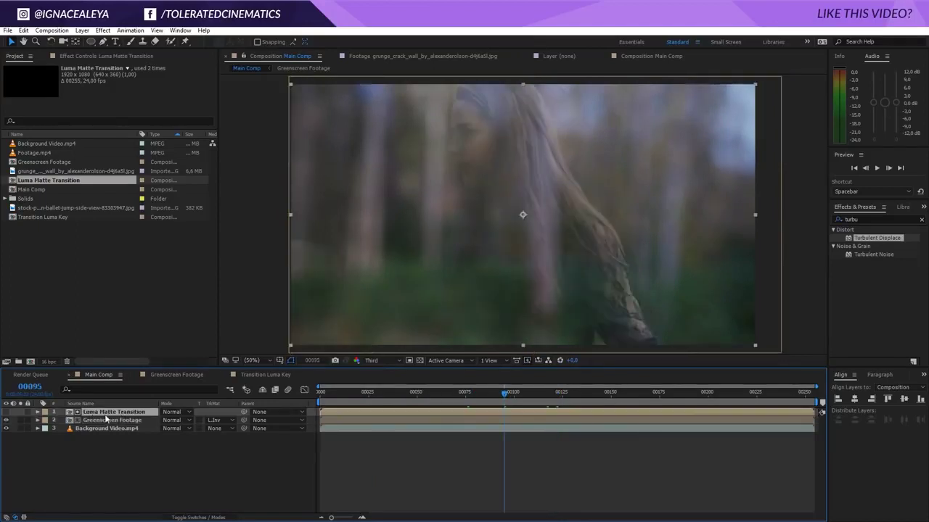
left_click(103, 31)
mouse_move(74, 130)
left_click(178, 322)
left_click_drag(57, 200, 92, 171)
left_click_drag(75, 219, 73, 216)
left_click_drag(92, 170, 98, 138)
left_click_drag(510, 391, 454, 396)
double_click(112, 411)
left_click(99, 375)
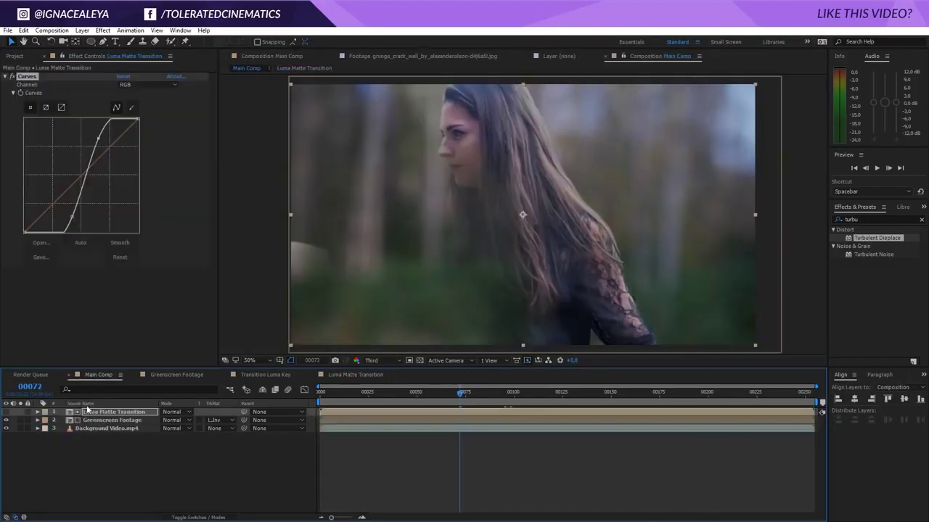
Replace the Luma Matte Transition layer in Main Comp with the Transition Luma Key composition, keeping it as the matte
left_click(100, 413)
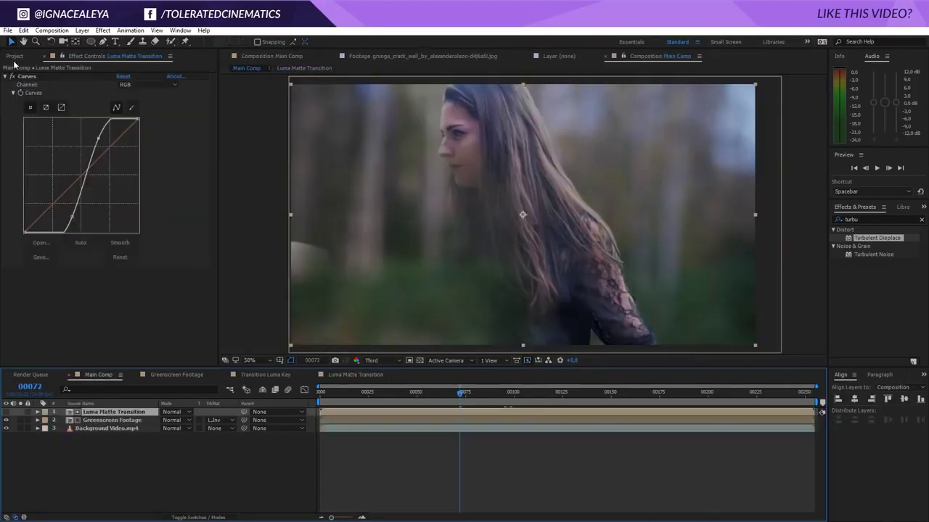
left_click(15, 57)
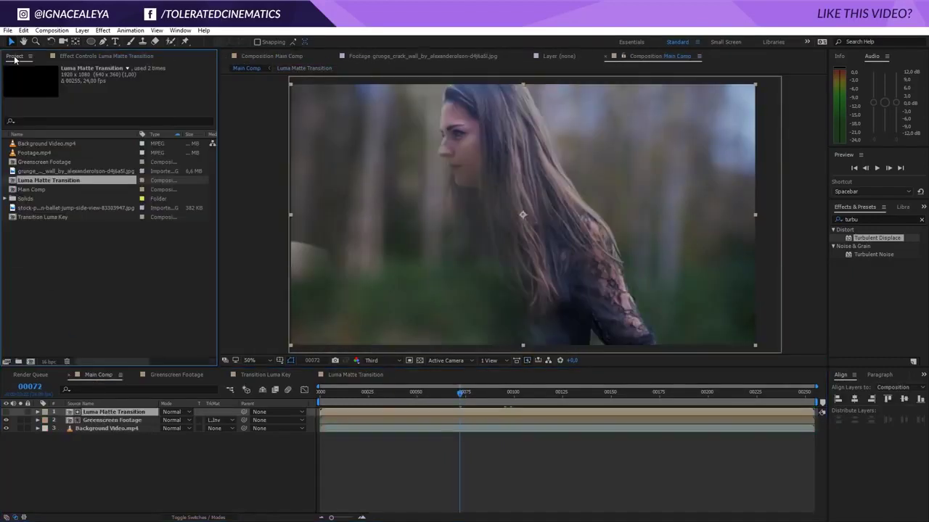
left_click(40, 218)
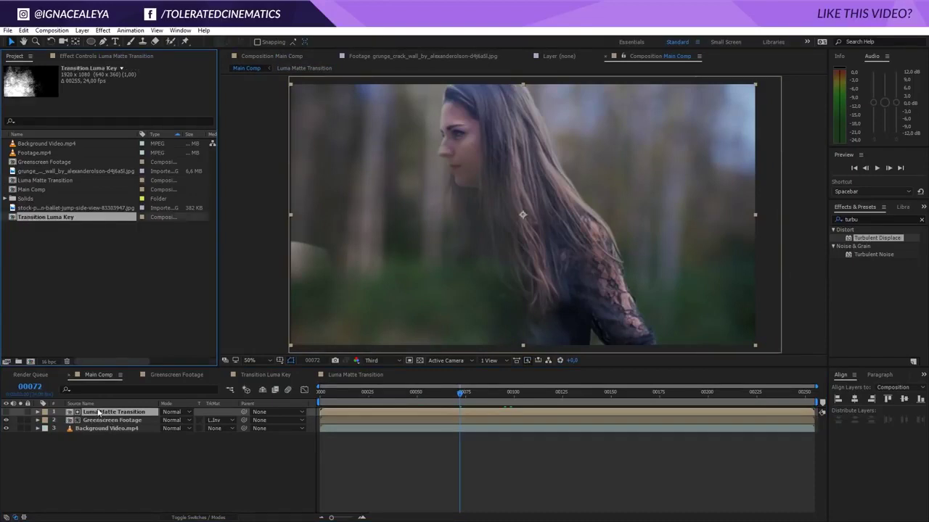
left_click_drag(65, 219, 113, 417)
mouse_move(135, 413)
left_mouse_down()
mouse_move(108, 362)
mouse_move(80, 217)
mouse_move(128, 415)
left_mouse_up()
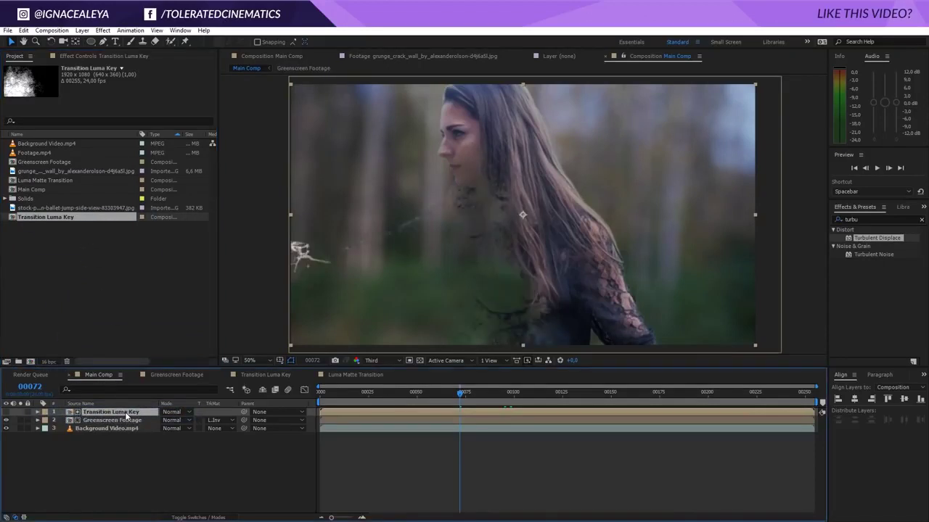
Soften the Curves S-curve on the Transition Luma Key layer and scrub through the woman's disappearance
left_click(95, 57)
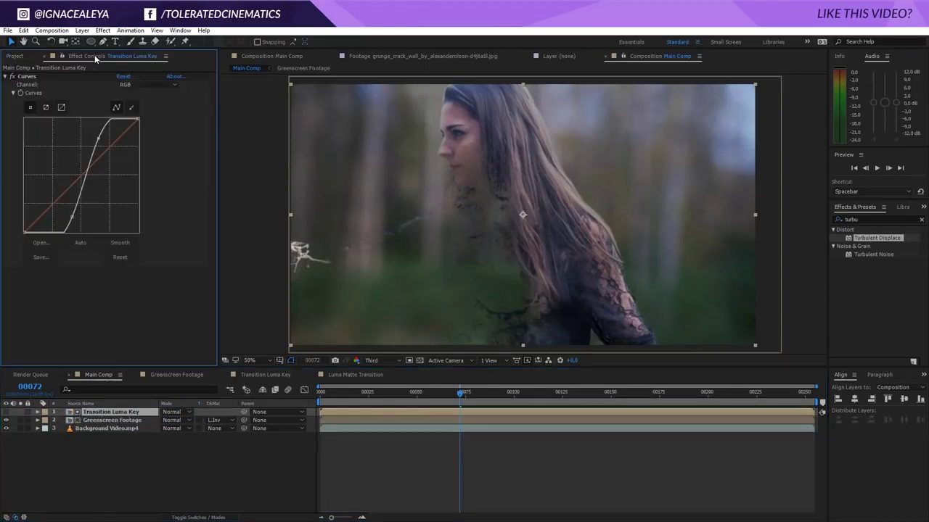
left_click_drag(98, 137, 106, 145)
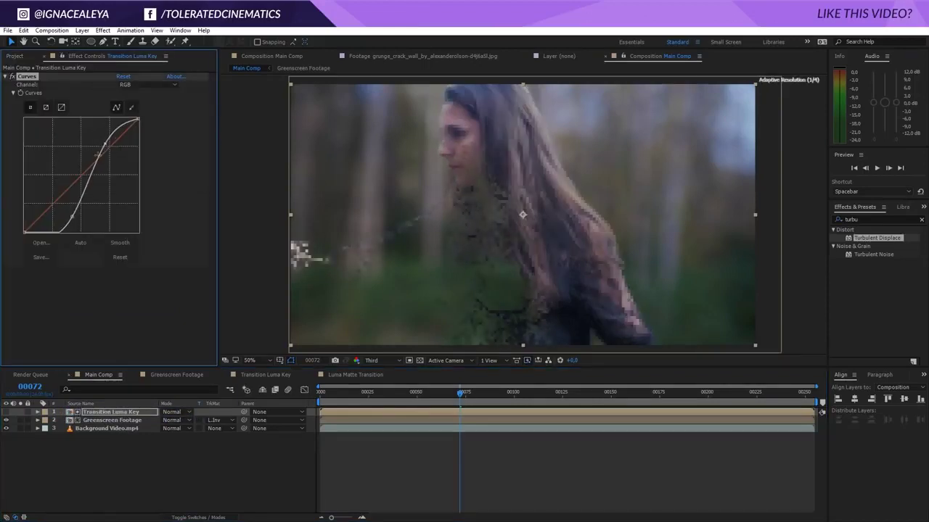
left_click_drag(72, 217, 73, 219)
mouse_move(446, 395)
left_mouse_down()
mouse_move(373, 396)
mouse_move(447, 407)
left_mouse_up()
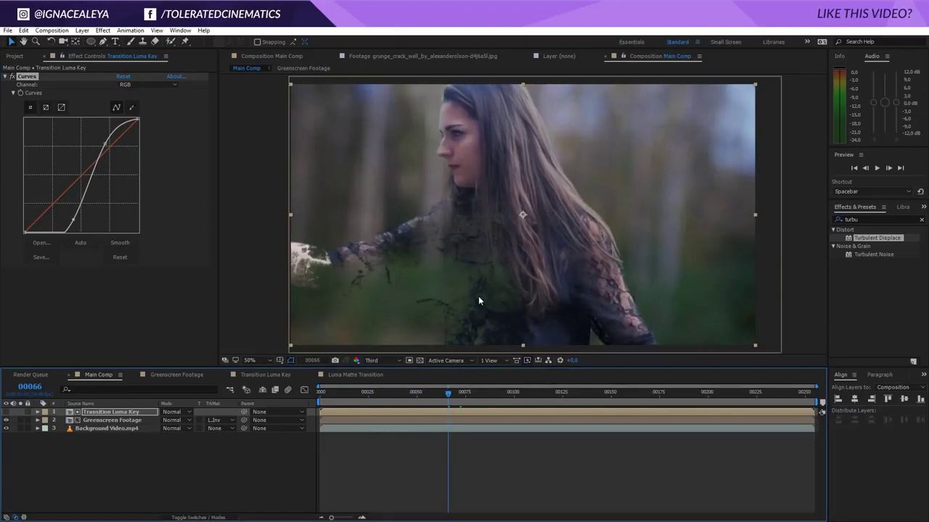
left_click_drag(453, 403, 494, 404)
Apply Gaussian Blur with Blurriness 10 to the Transition Luma Key layer and scrub back to check the softened edges
left_click(116, 421)
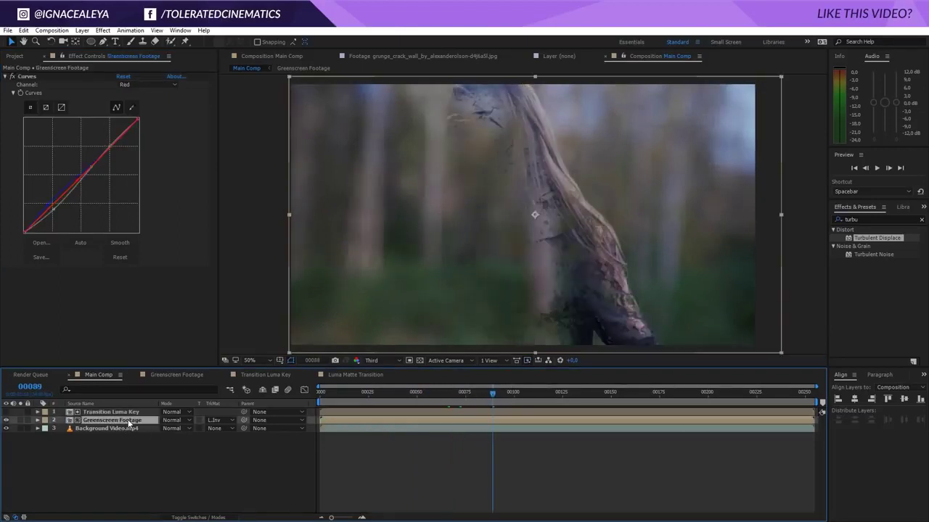
left_click(109, 412)
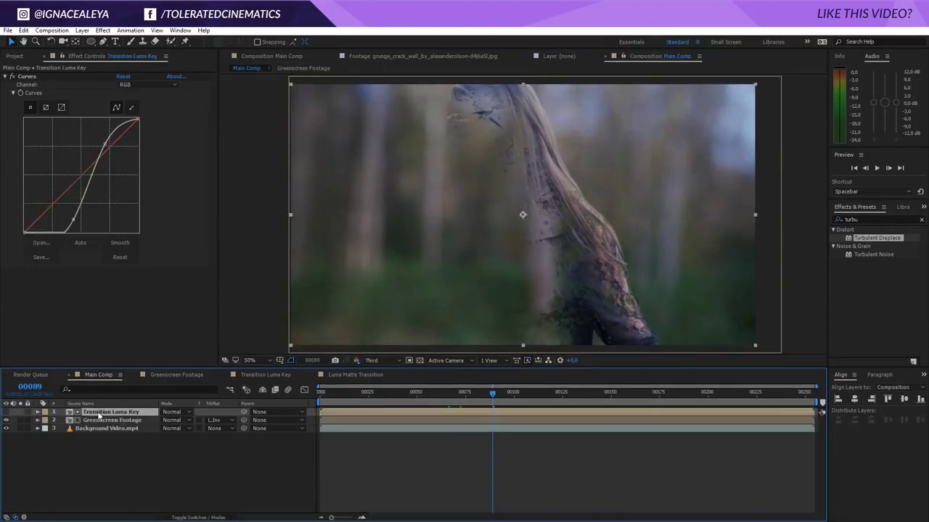
left_click(103, 31)
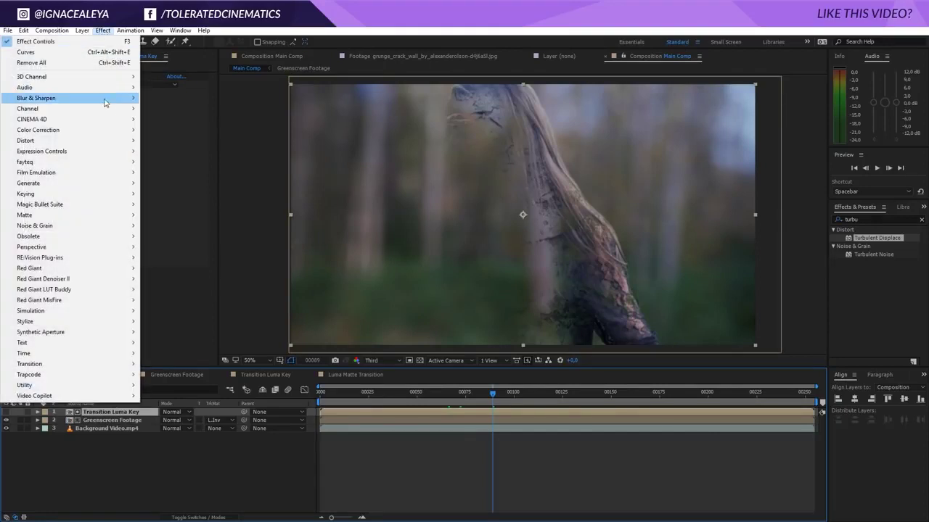
mouse_move(100, 99)
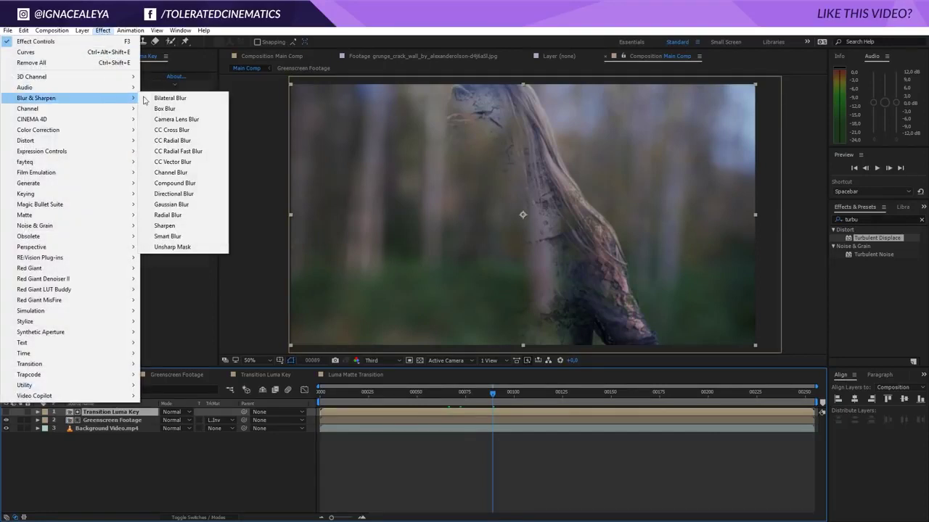
left_click(190, 205)
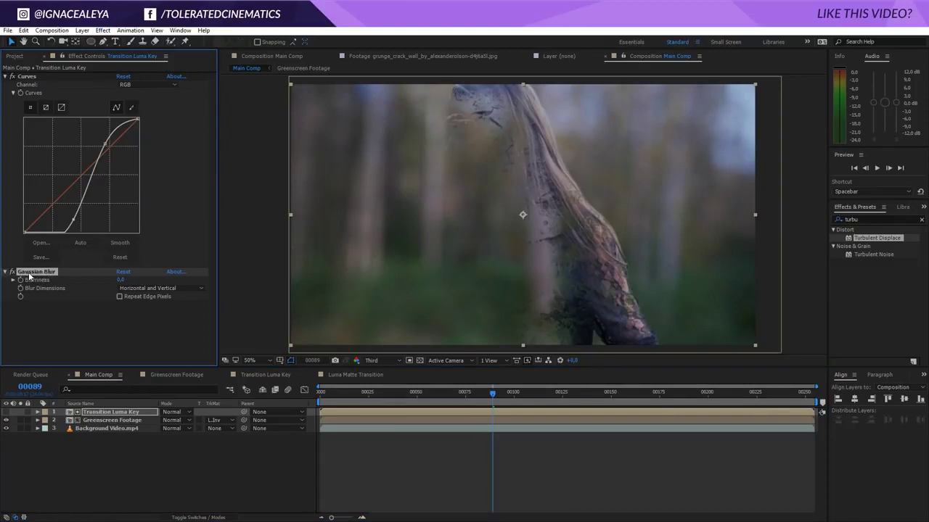
left_click(123, 281)
type("10")
key("Return")
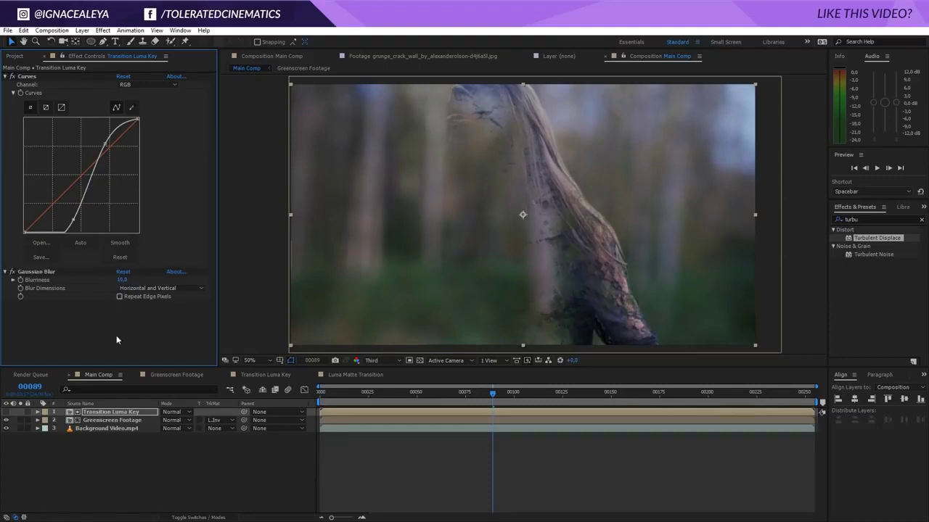
left_click_drag(492, 392, 458, 394)
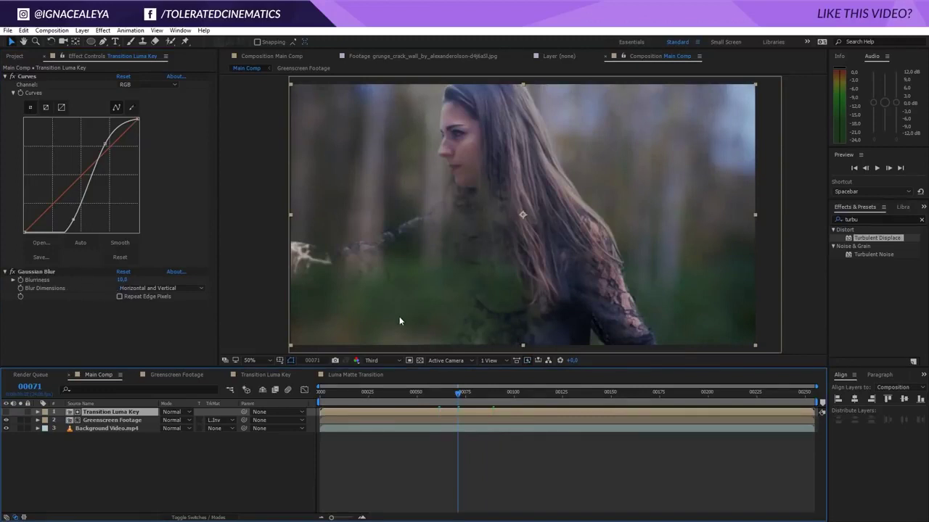
Apply a Fill effect to the Greenscreen Footage layer and set its color to very dark brown, 140A07
left_click(109, 420)
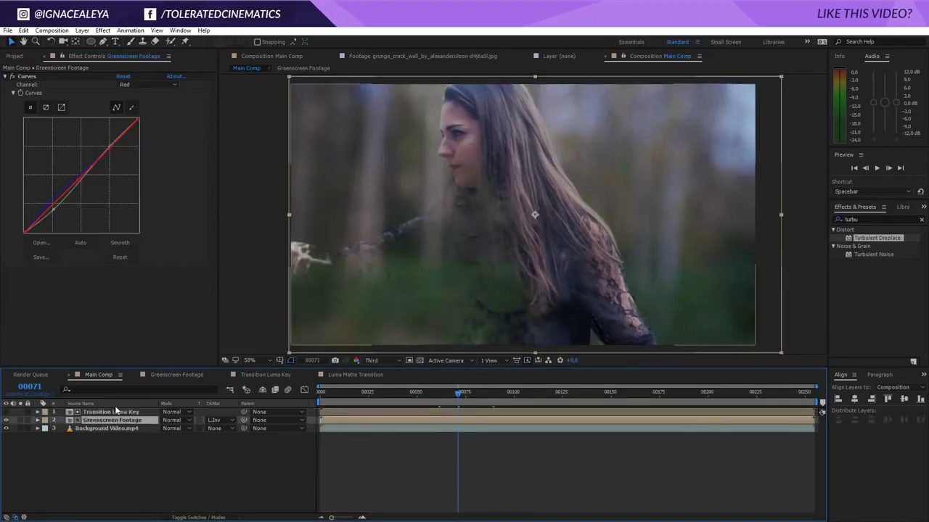
left_click(102, 31)
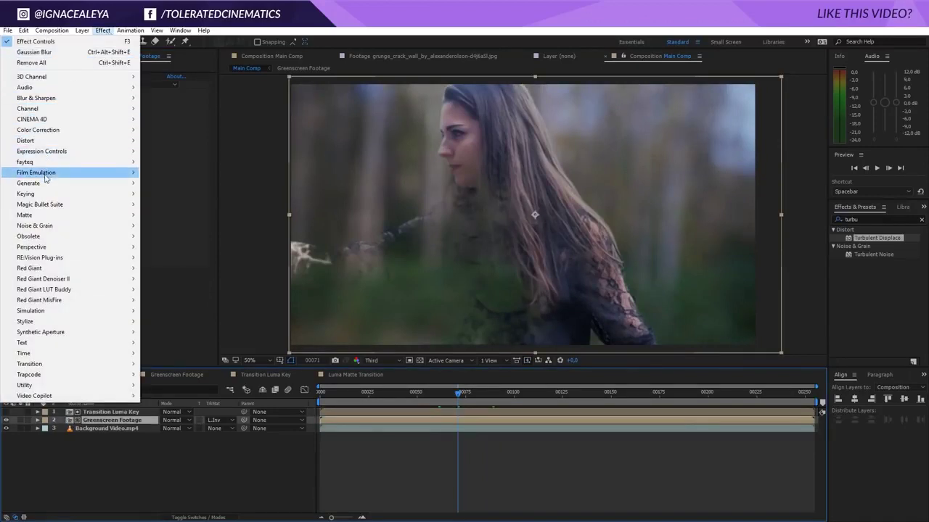
mouse_move(40, 187)
left_click(161, 343)
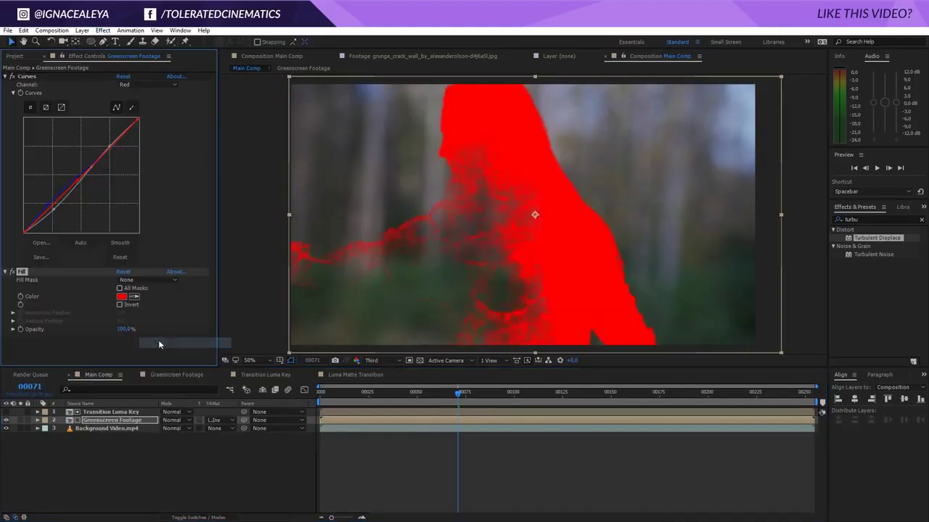
left_click(121, 297)
left_click(339, 482)
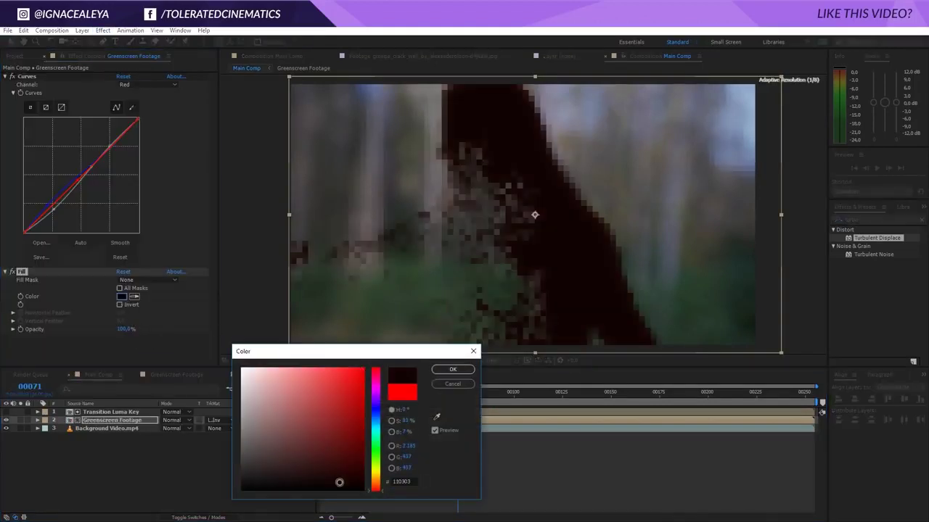
left_click_drag(377, 485, 321, 481)
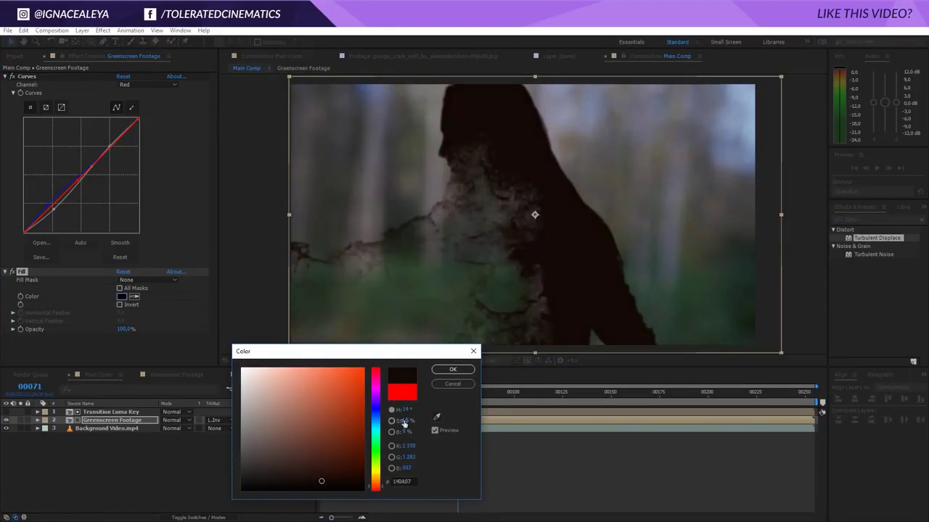
left_click(453, 371)
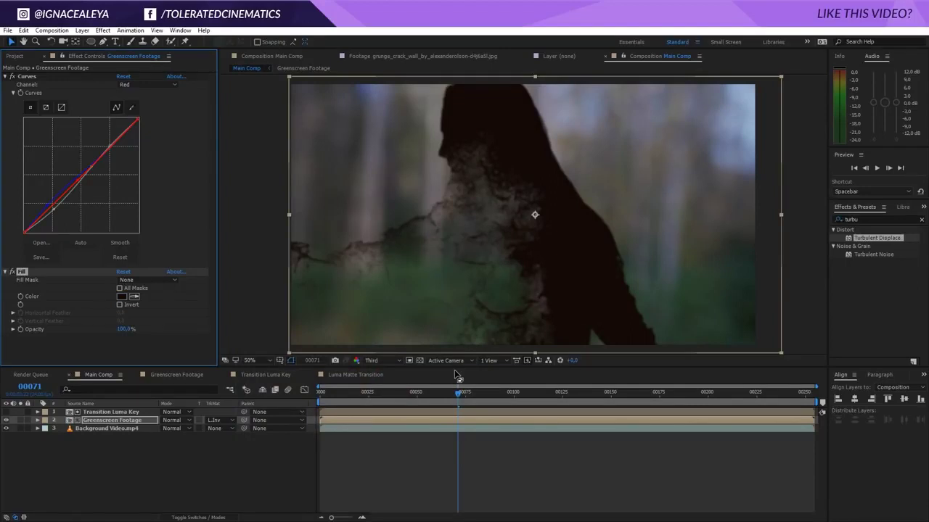
left_click(445, 459)
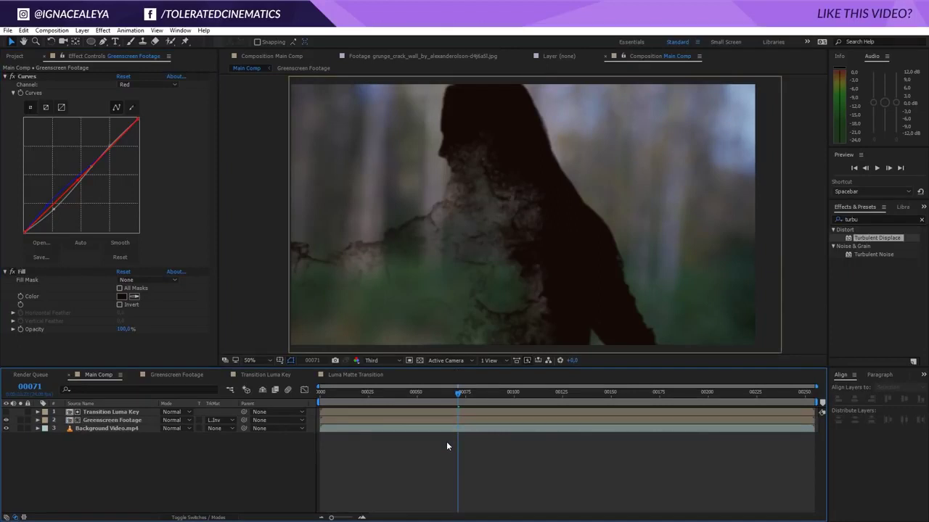
Duplicate the Transition Luma Key and Greenscreen Footage layers together and label the upper copies red
left_click(136, 421)
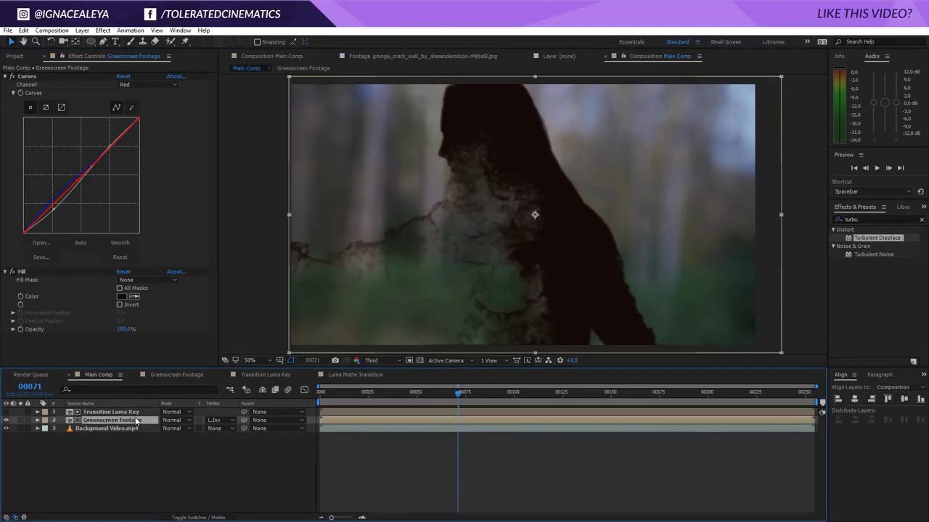
left_click(134, 413, "shift")
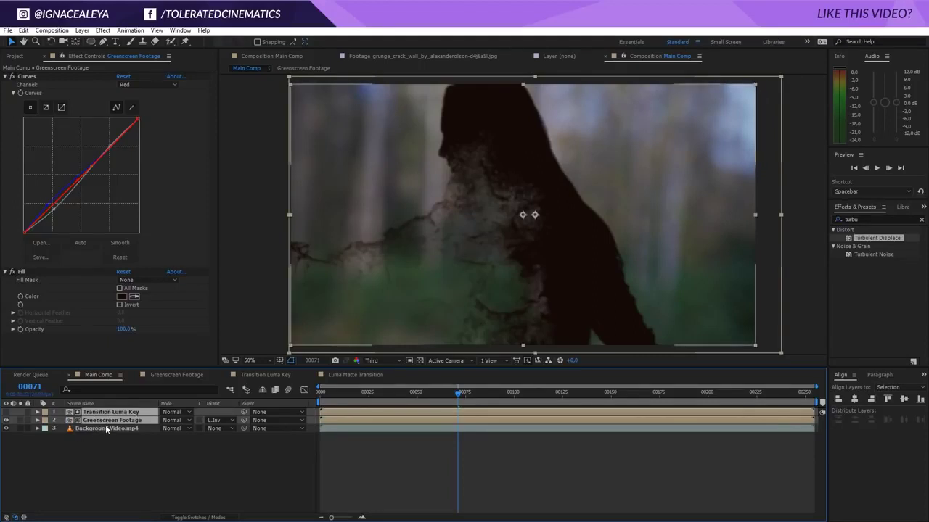
key("ctrl+d")
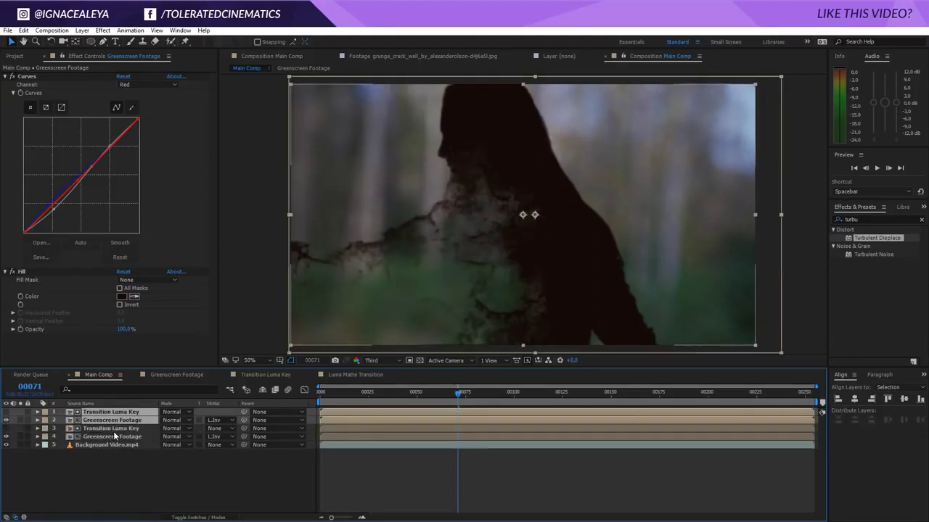
left_click(45, 420)
left_click(66, 375)
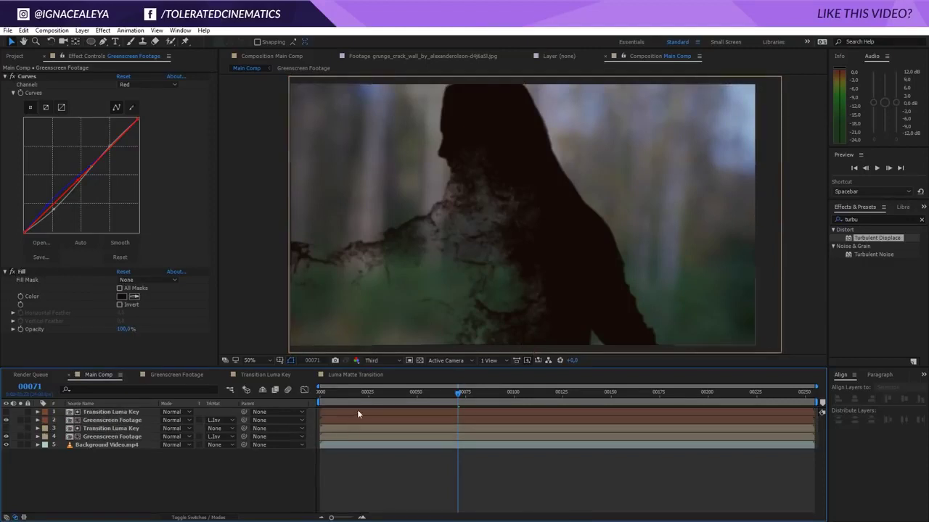
Delete the Fill effect from the upper, red-labelled Greenscreen Footage layer
left_click(114, 422)
left_click(24, 272)
key("Delete")
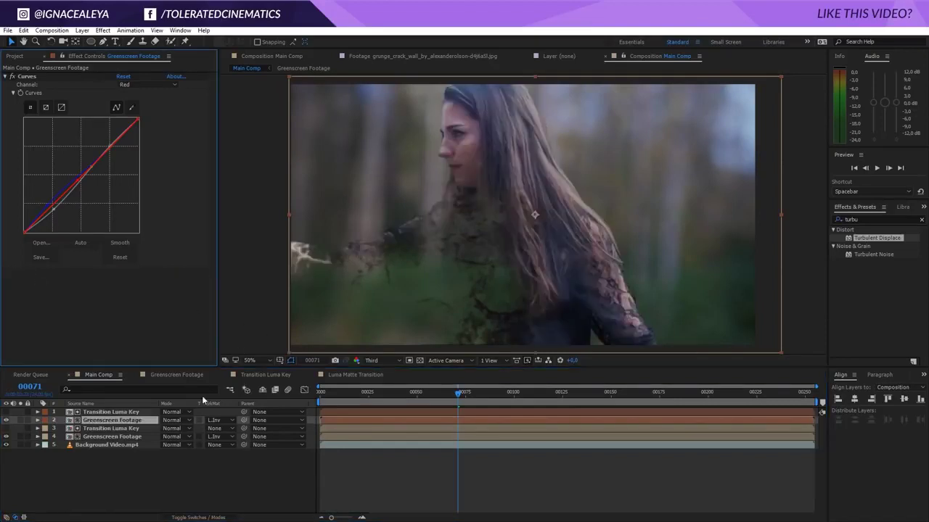
Shift the lower Transition Luma Key layer a few frames later in time and scrub through the offset transition
left_click(350, 410)
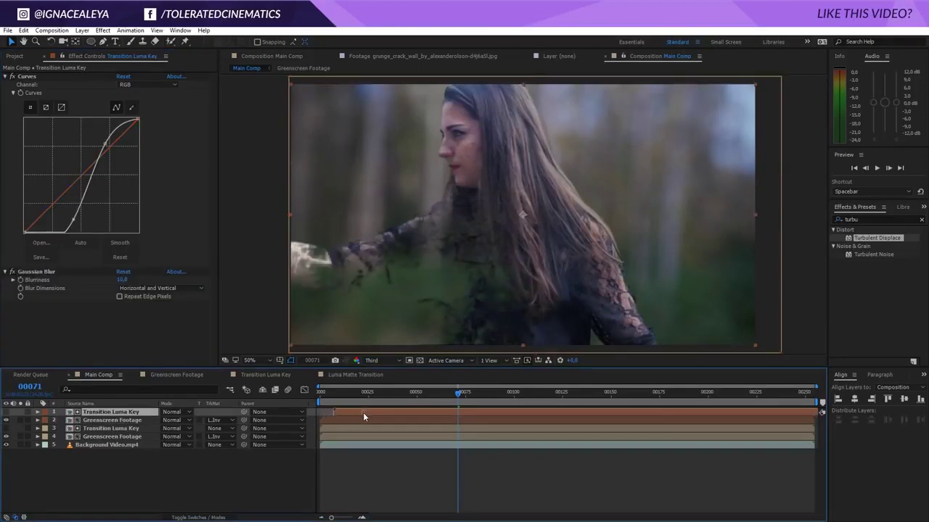
left_click(97, 436)
left_click(99, 428)
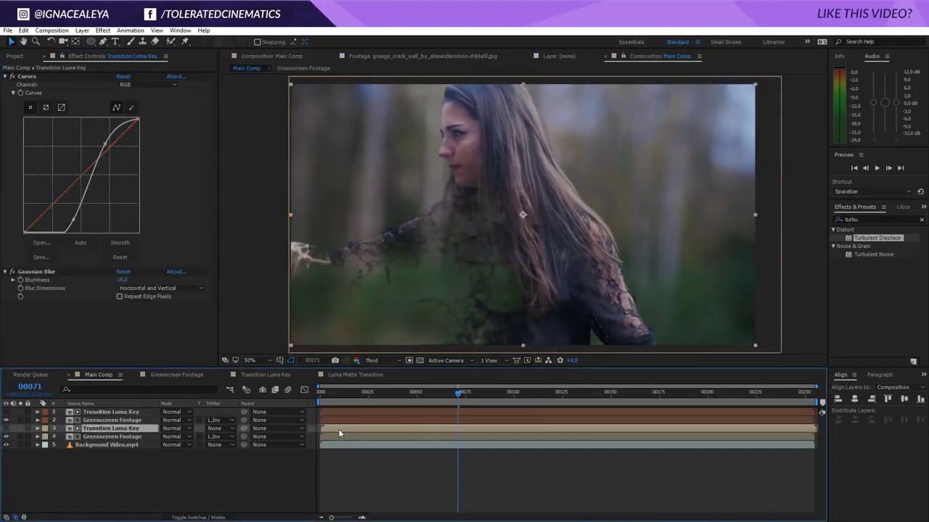
left_click_drag(458, 395, 476, 400)
left_click_drag(424, 433, 431, 429)
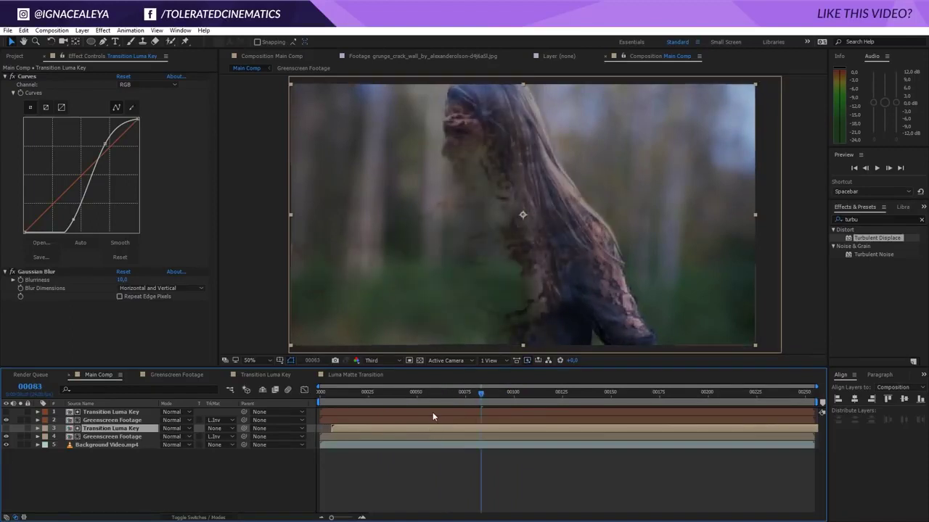
left_click_drag(450, 396, 480, 396)
Steepen the Curves on both Transition Luma Key layers, nudge the lower layer slightly earlier, and preview the transition
left_click(206, 413)
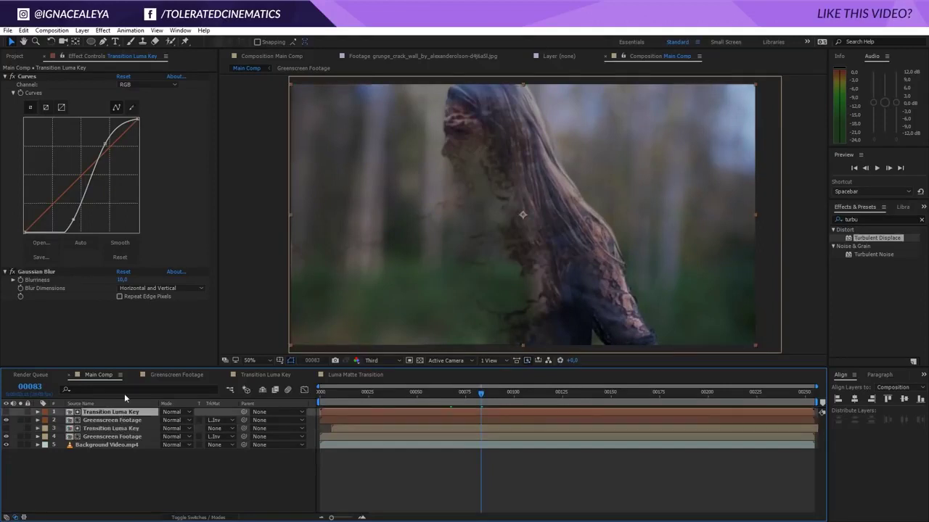
left_click_drag(105, 144, 90, 139)
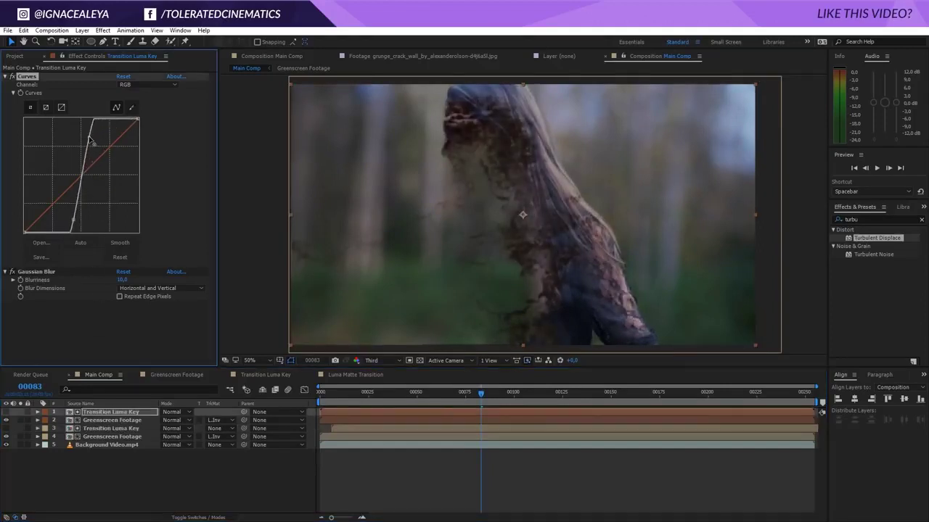
left_click(429, 429)
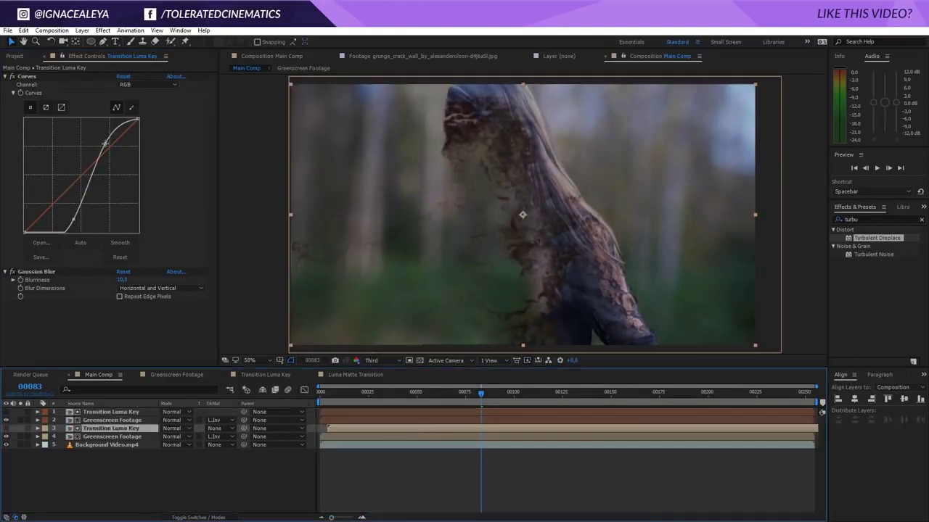
left_click_drag(105, 143, 99, 142)
key("space")
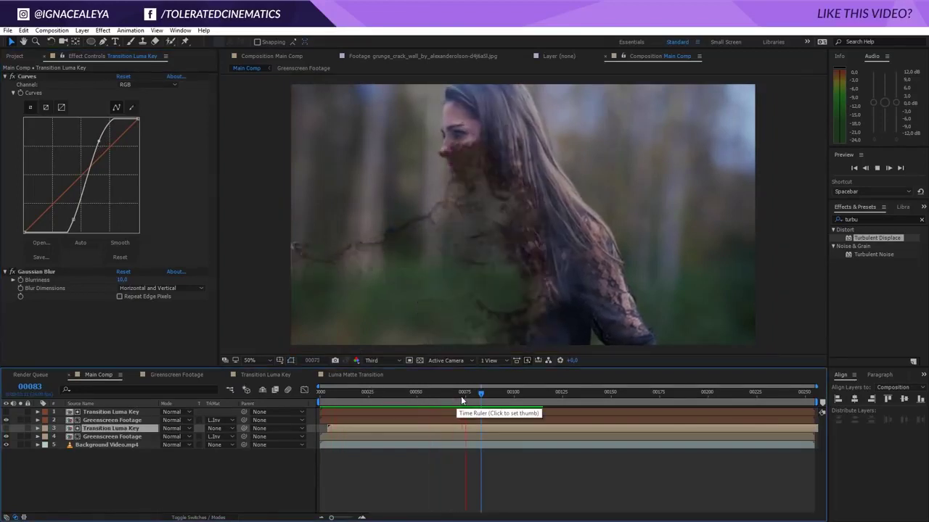
left_click(426, 406)
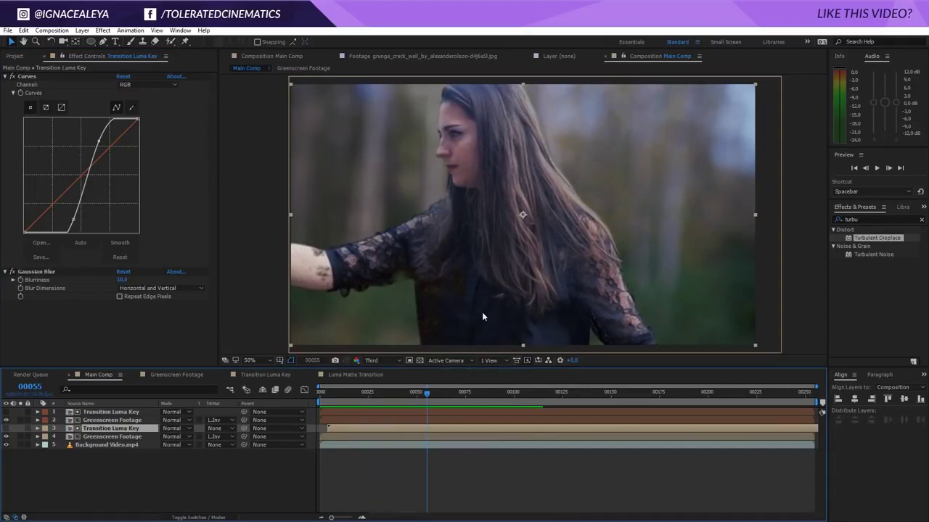
left_click_drag(423, 393, 405, 410)
Adjust Keylight's Clip White on Footage.mp4 in the Greenscreen Footage composition and preview the result in Main Comp
left_click(181, 375)
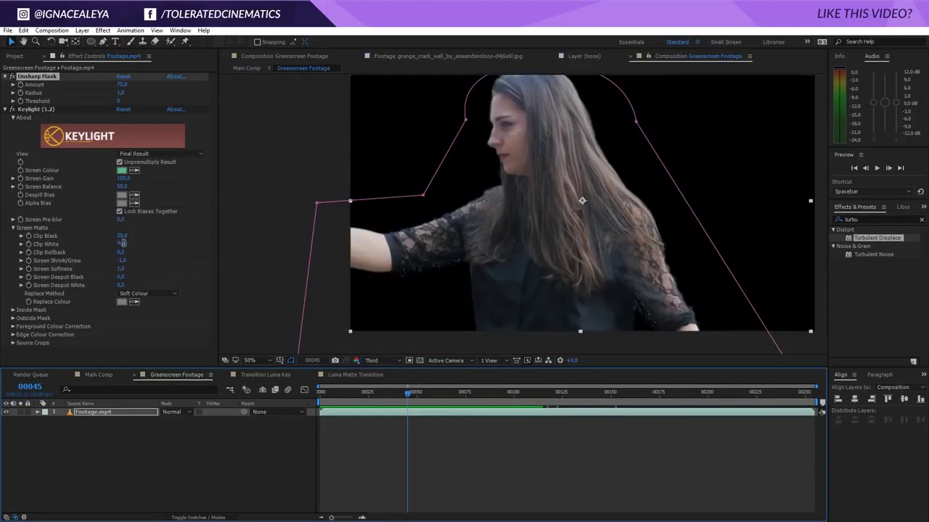
left_click_drag(120, 244, 123, 246)
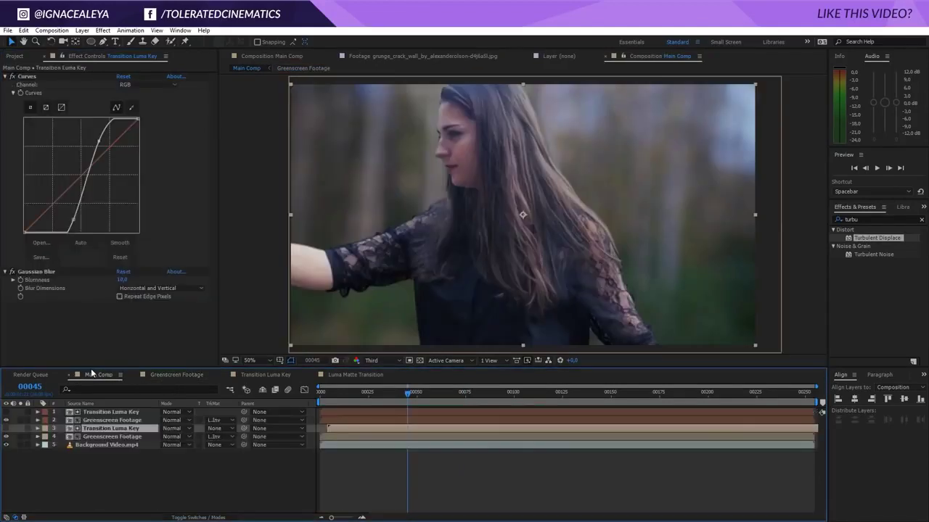
left_click(99, 375)
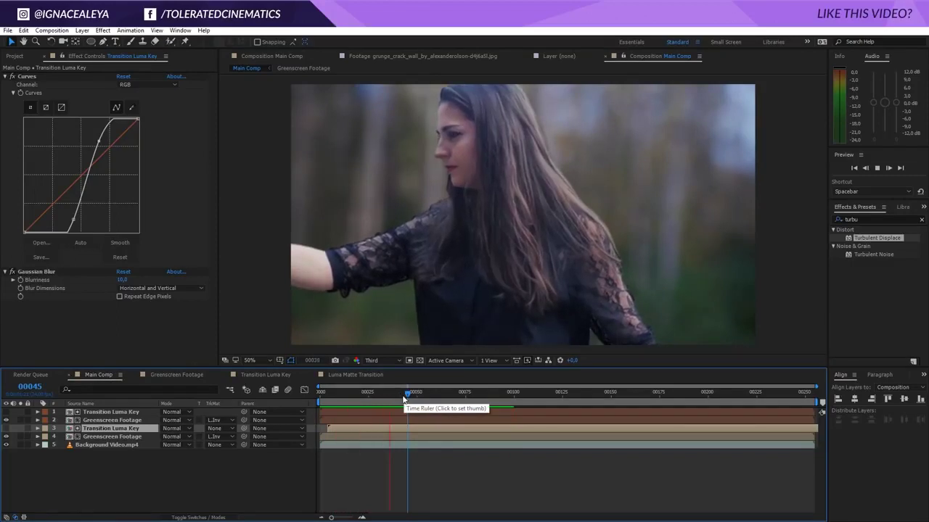
Apply Remove Grain to Footage.mp4 in Greenscreen Footage, set its Viewing Mode to Final Output, and place it above Unsharp Mask
left_click(172, 375)
left_click(102, 413)
left_click(103, 30)
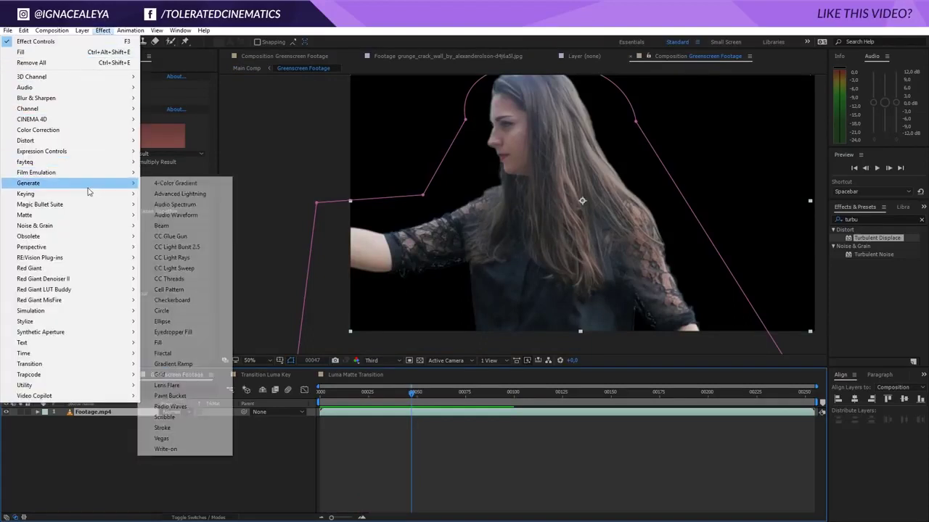
mouse_move(53, 228)
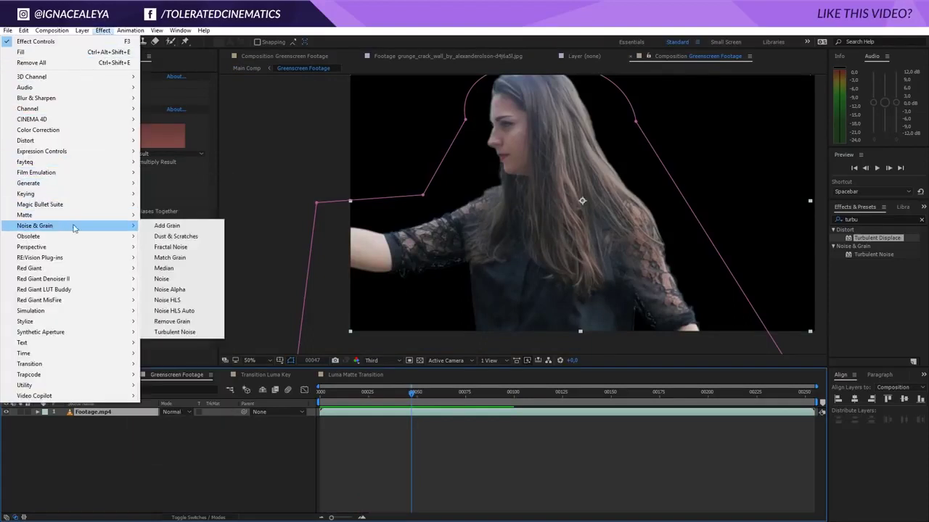
left_click(178, 323)
left_click(153, 304)
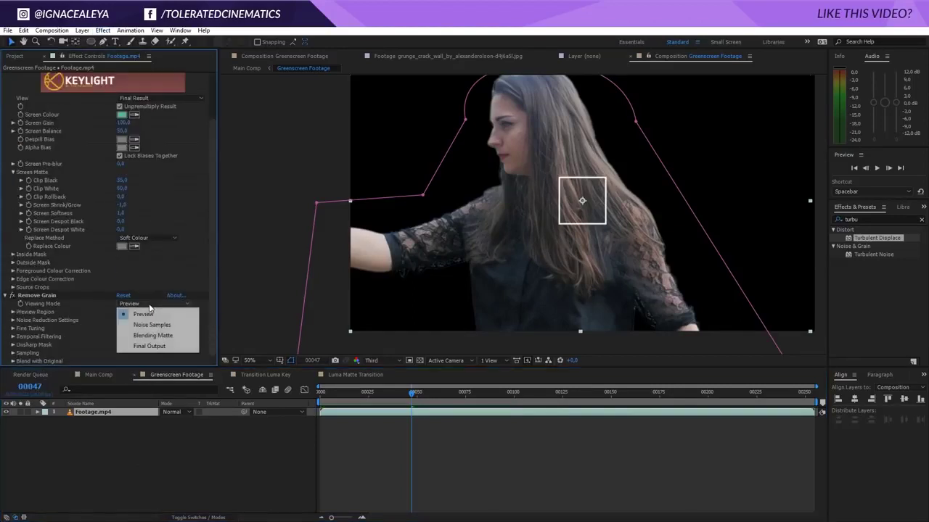
left_click(151, 345)
left_click_drag(40, 296, 35, 75)
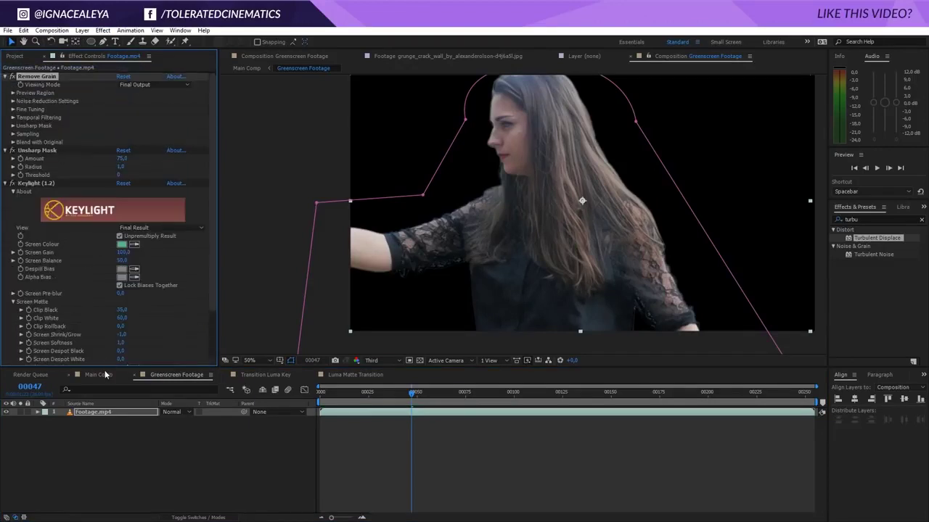
Play back and scrub Main Comp to check the grain-reduced footage
left_click(107, 375)
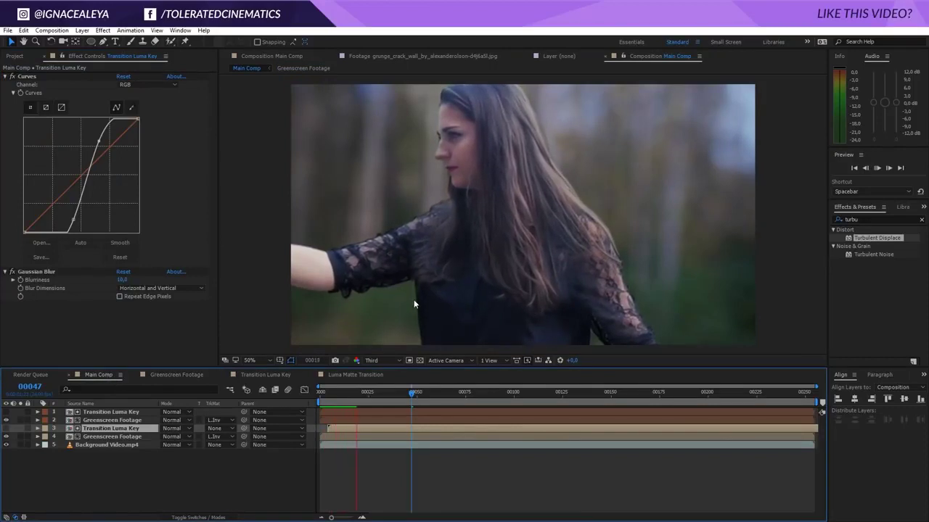
key("space")
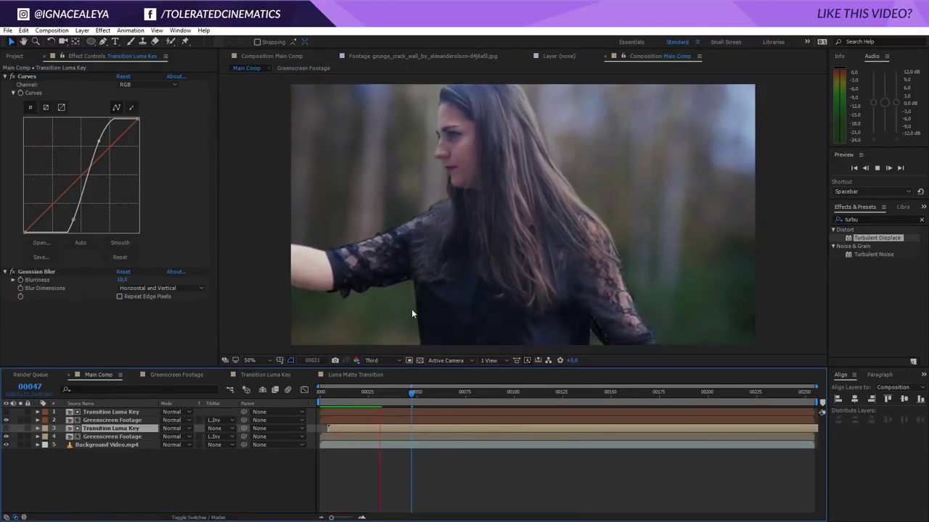
left_click(367, 391)
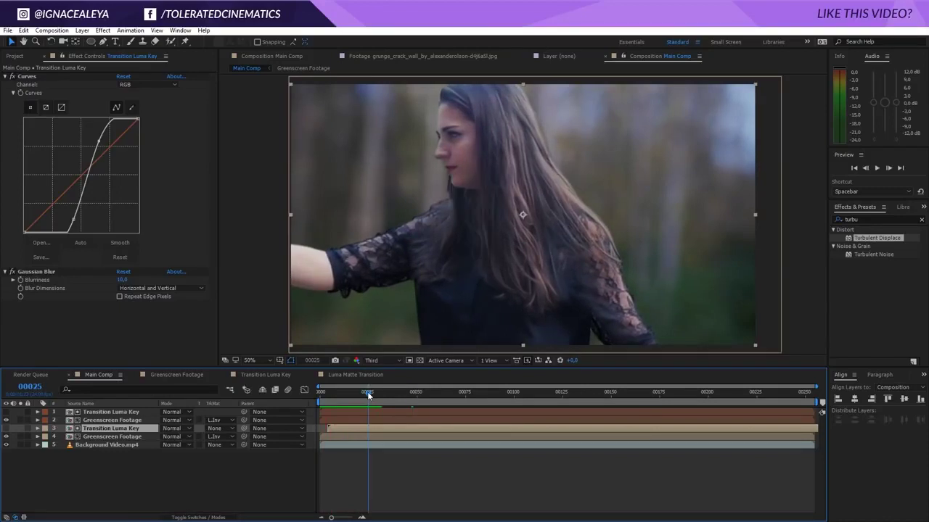
left_click_drag(382, 395, 416, 398)
Delete Remove Grain from Footage.mp4 in Greenscreen Footage and preview the transition in Main Comp up to frame 80
double_click(111, 437)
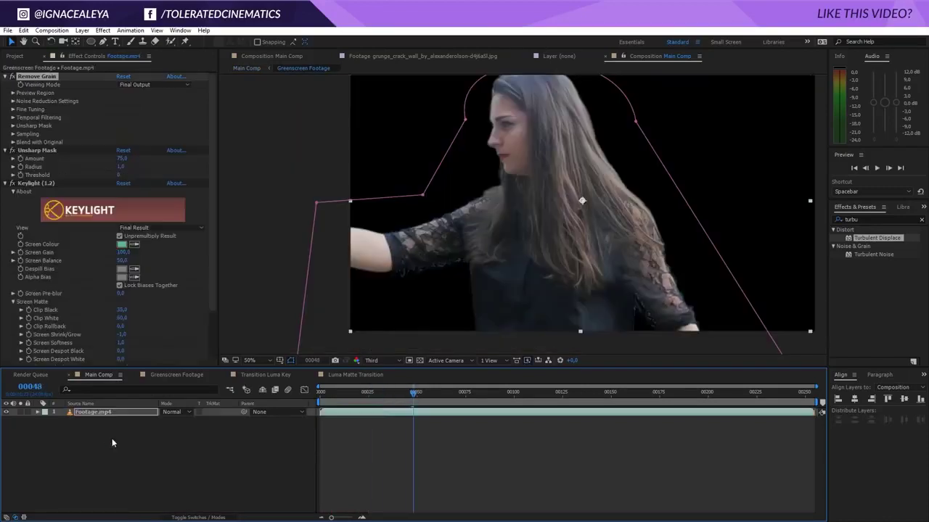
scroll(51, 82, "down", 3)
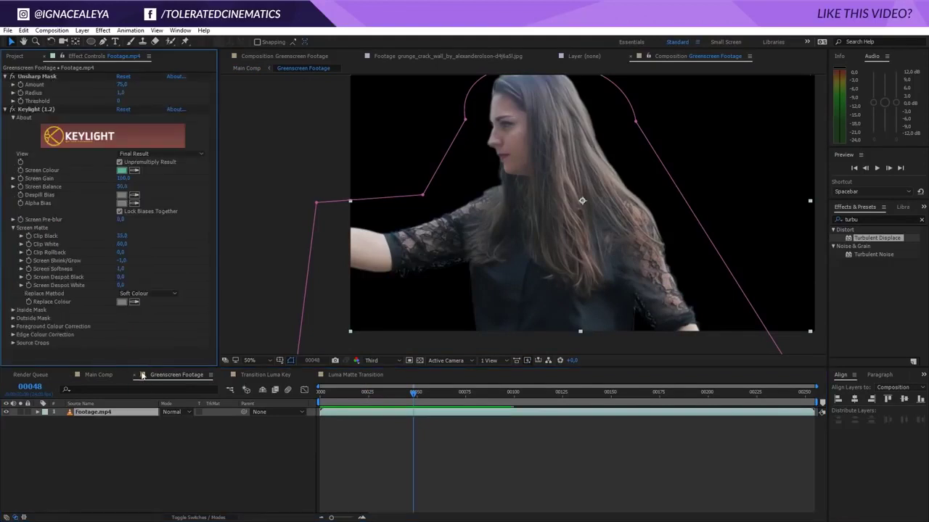
left_click(106, 375)
key("space")
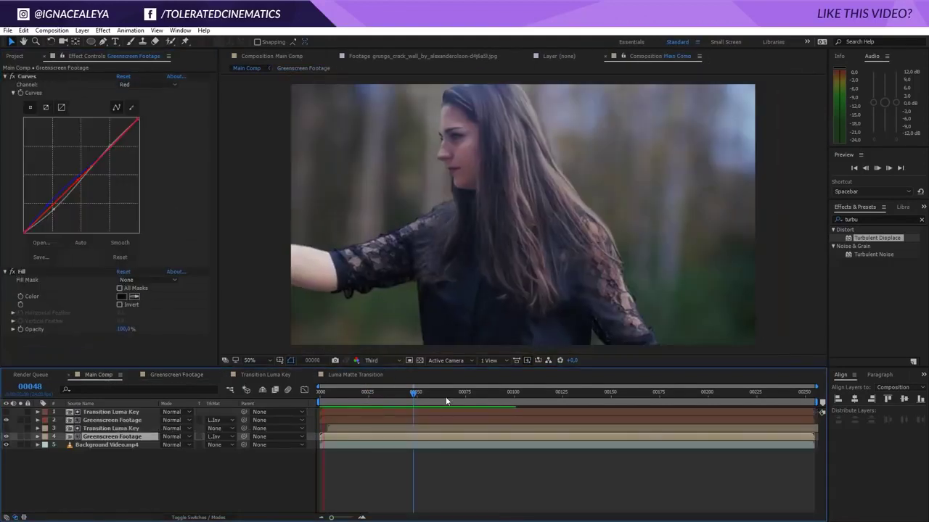
left_click_drag(414, 396, 474, 403)
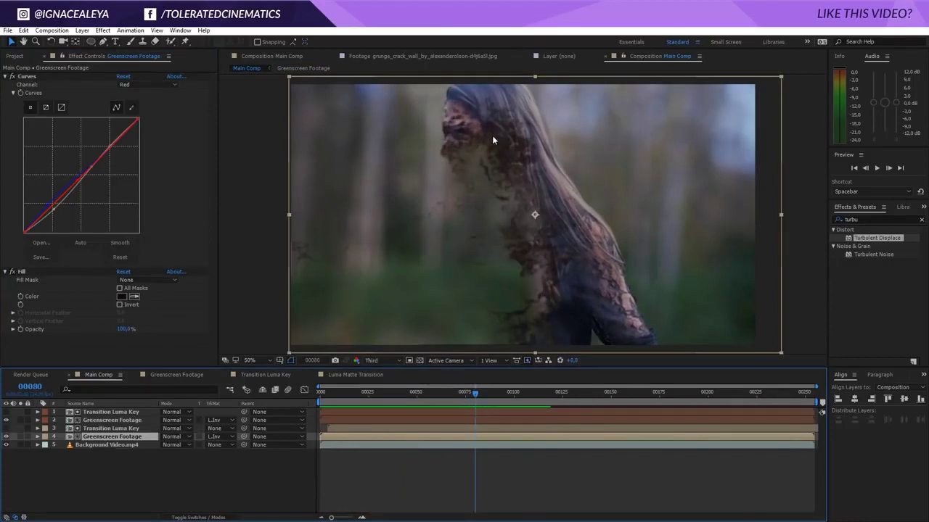
Create a composition from the skeleton stock photo and crop off the photo's bottom strip with a rectangular mask
left_click(14, 56)
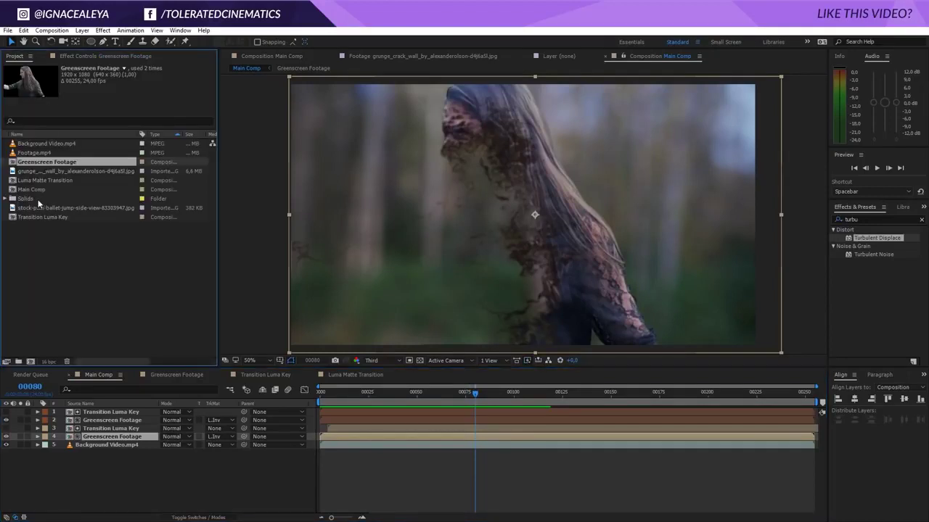
left_click_drag(35, 208, 30, 363)
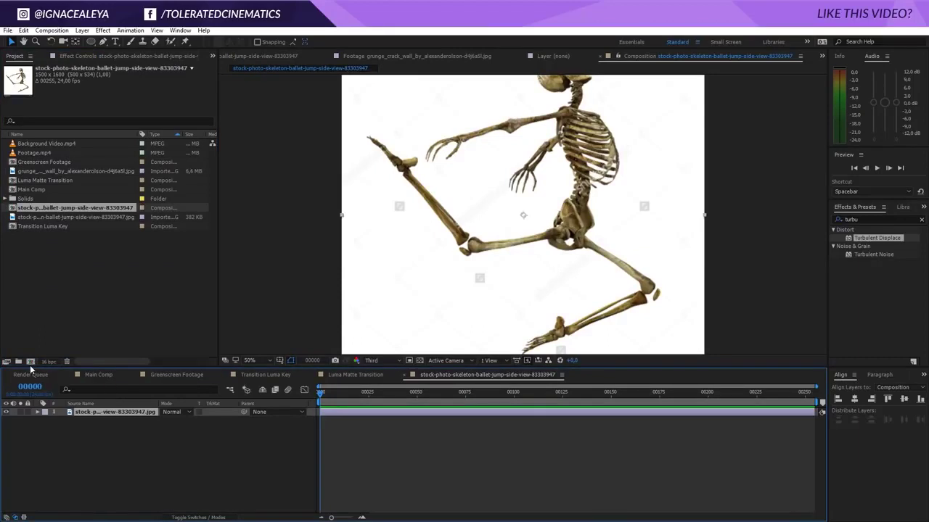
left_click_drag(91, 42, 116, 45)
key("comma")
mouse_move(383, 104)
left_mouse_down()
mouse_move(647, 259)
mouse_move(666, 288)
left_mouse_up()
left_click(153, 419)
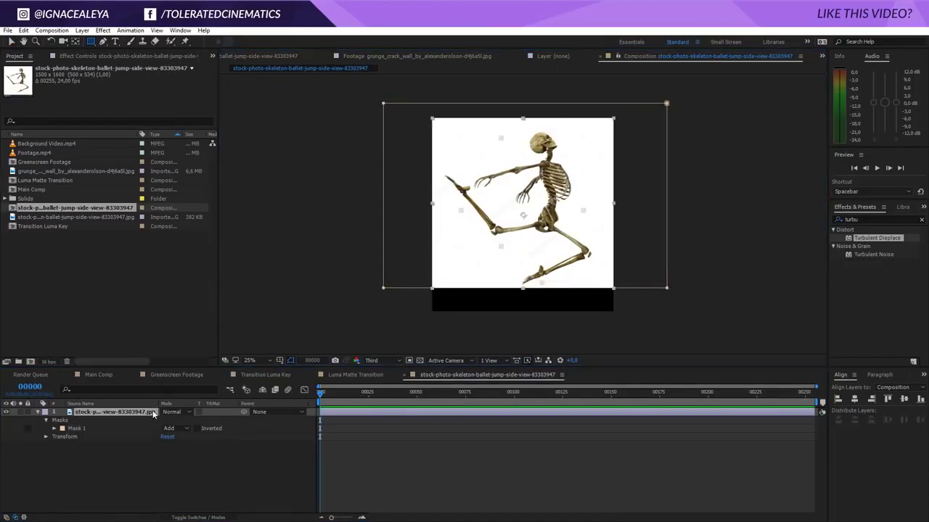
Draw a closed Pen mask around the skeleton's arms, running from below the skull along the front of the rib cage
left_click(103, 41)
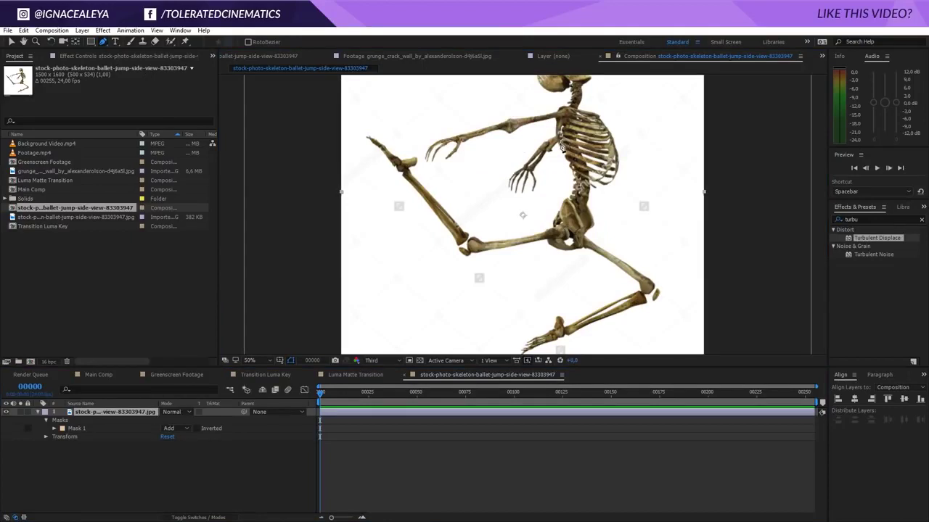
key("h")
left_click_drag(565, 149, 541, 187)
key("g")
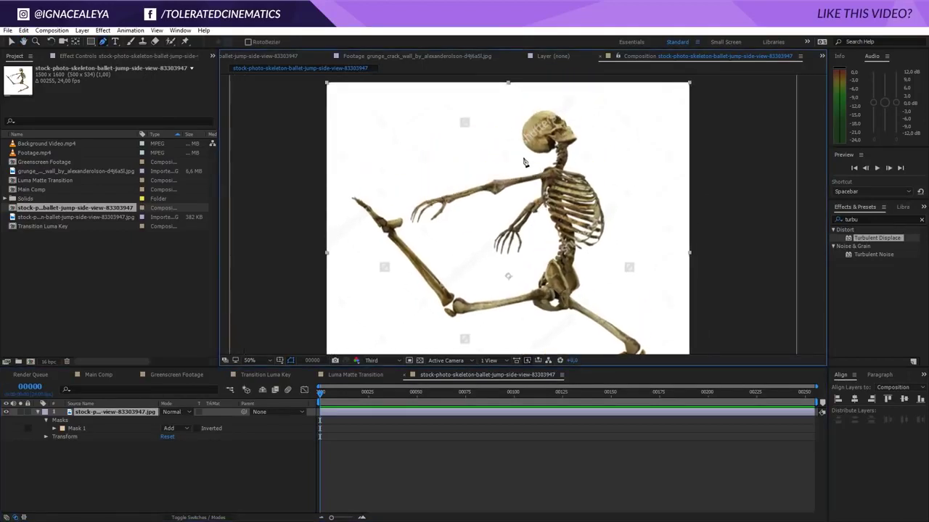
left_click(523, 153)
left_click(543, 170)
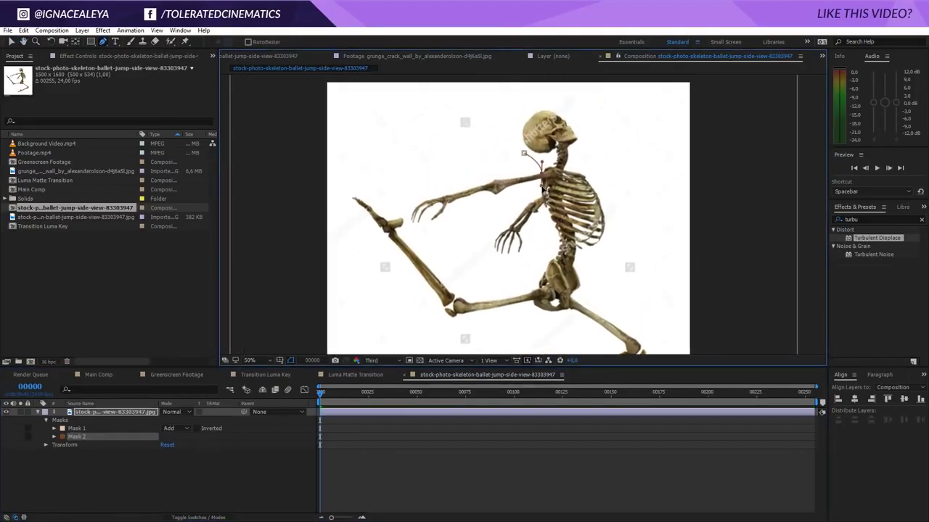
left_click(543, 207)
left_click(535, 239)
left_click(515, 273)
left_click(451, 270)
left_click(404, 228)
left_click(407, 180)
left_click(523, 153)
Set the arm mask's mode to Subtract to cut the arms out of the skeleton photo
left_click(166, 436)
left_click(189, 465)
left_click(154, 483)
scroll(500, 237, "down", 2)
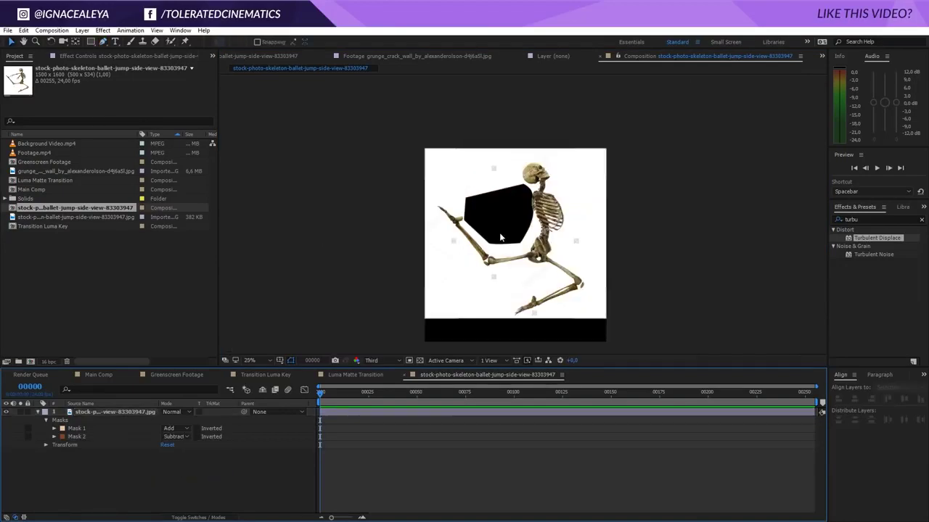
scroll(499, 237, "up", 2)
Pre-compose the masked skeleton photo as "Skeleton", moving all attributes into the new composition
left_click(97, 413)
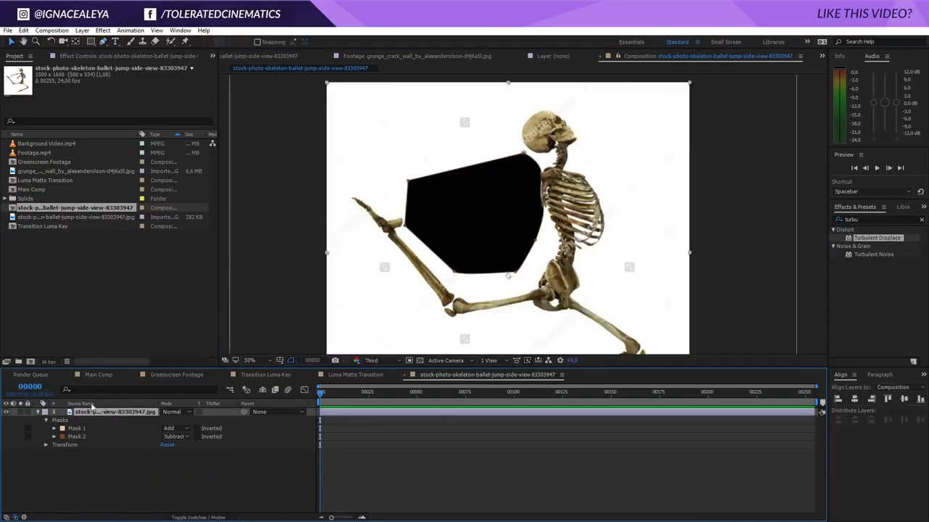
left_click(92, 30)
left_click(50, 387)
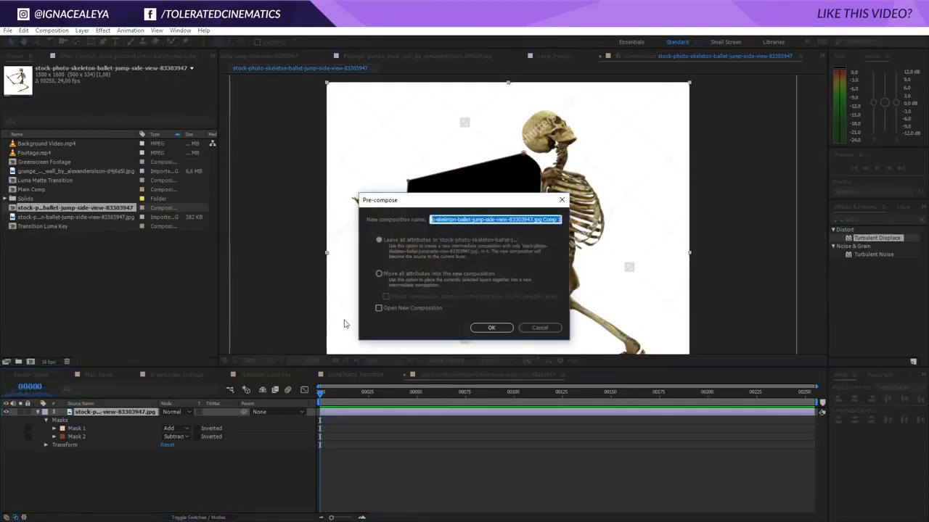
left_click(396, 278)
triple_click(465, 221)
type("Skeleton")
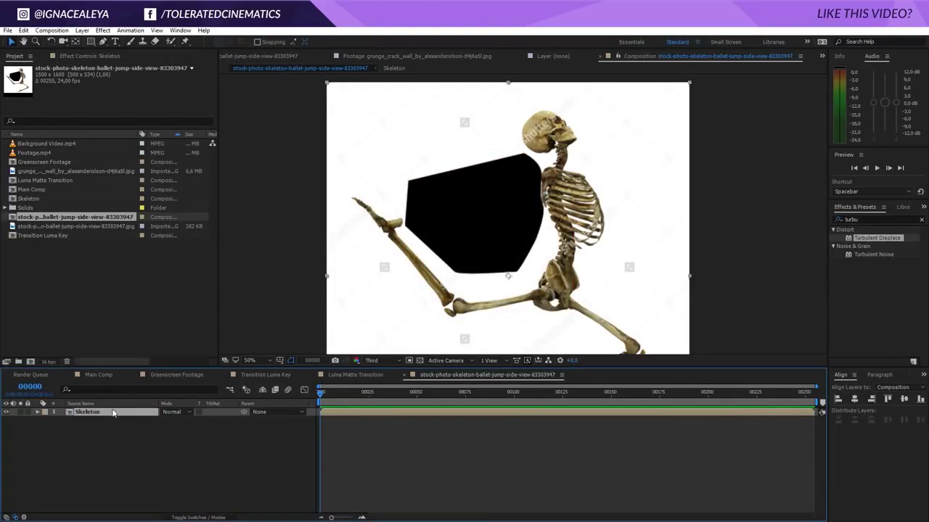
Rename the skeleton photo's parent composition to "Skeleton Comp"
left_click(103, 32)
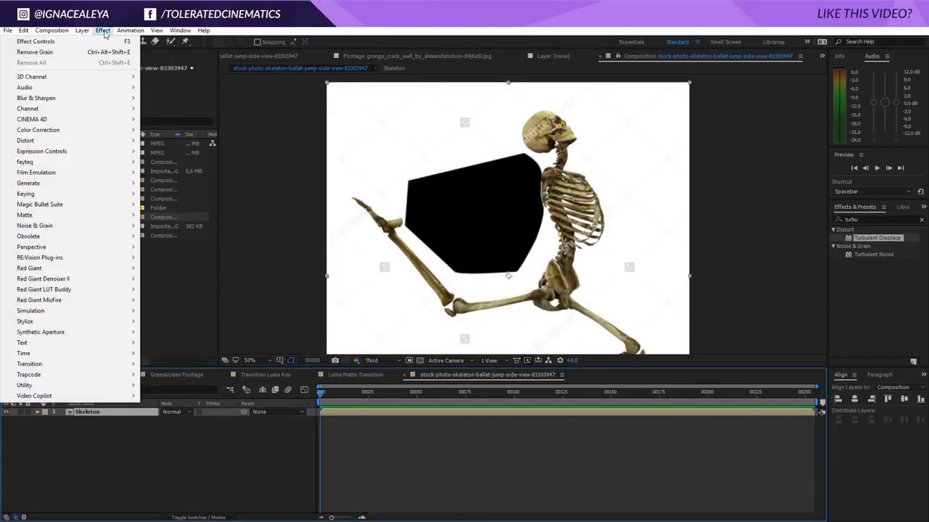
right_click(344, 477)
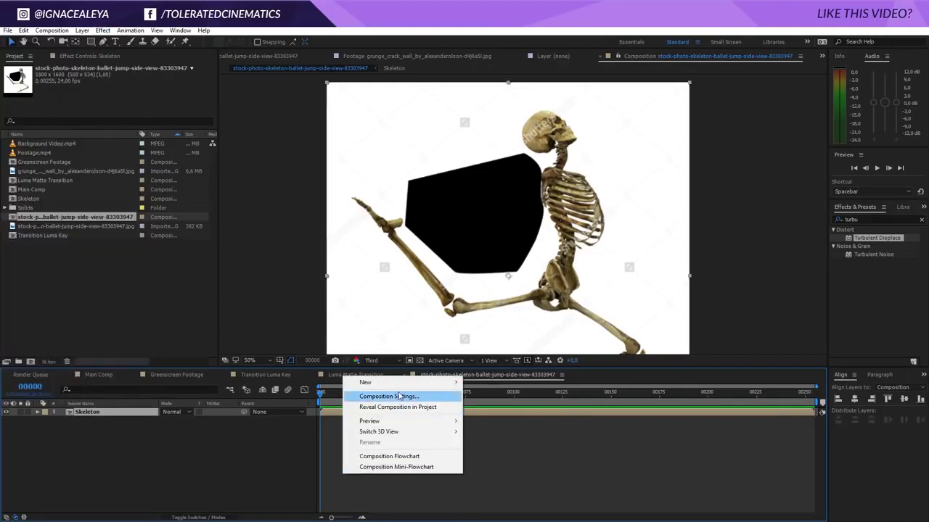
left_click(388, 397)
type("Skeleton Comp")
key("Return")
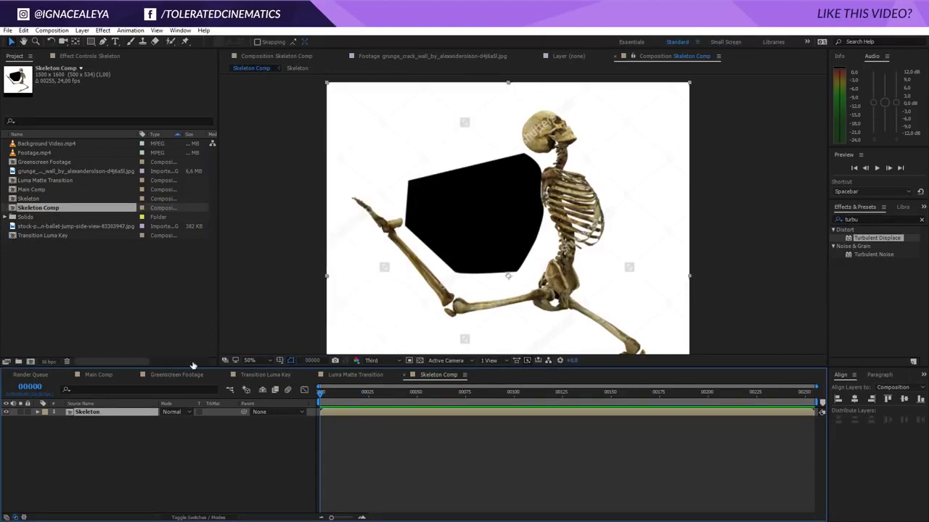
Apply the Extract keying effect to the Skeleton layer and lower its White Point to 224 to remove the white background
left_click(103, 30)
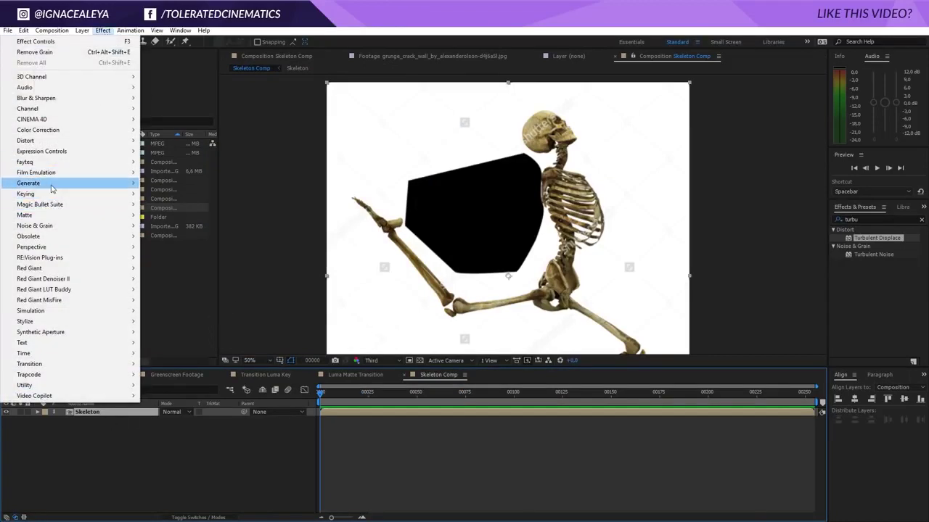
mouse_move(49, 196)
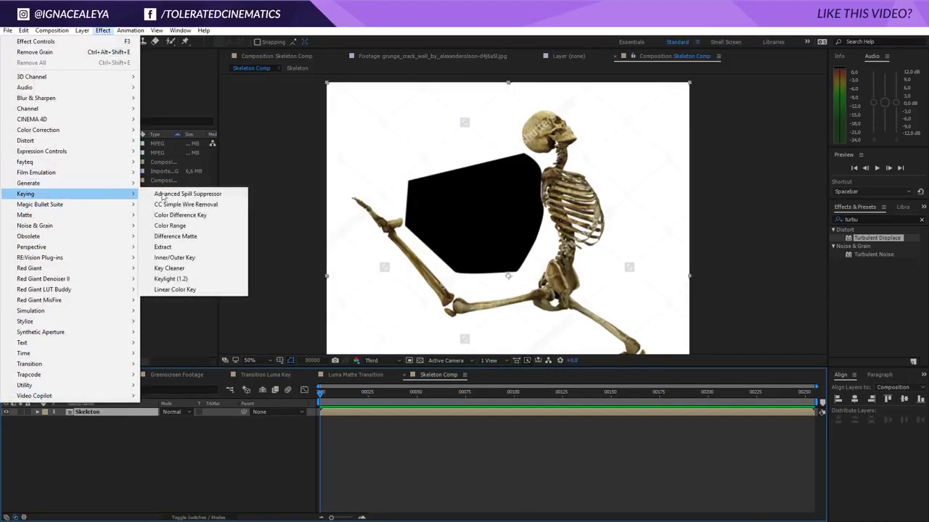
left_click(176, 248)
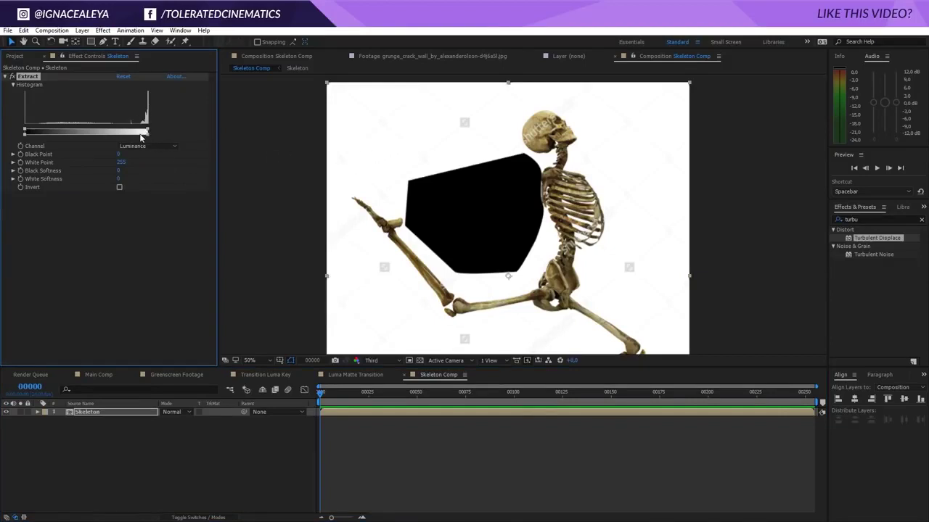
left_click_drag(149, 132, 132, 134)
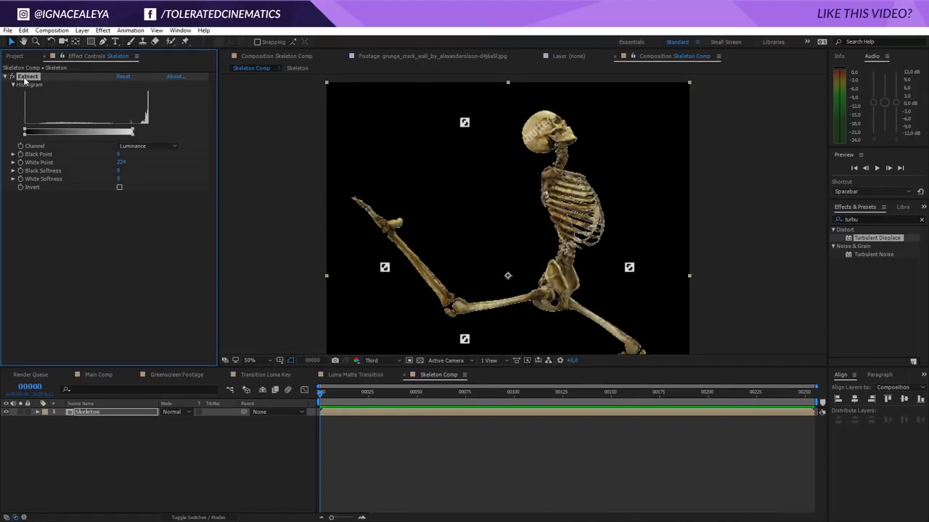
Move the Extract effect from the Skeleton layer onto the stock photo layer inside the Skeleton composition and check Skeleton Comp
key("Delete")
double_click(104, 413)
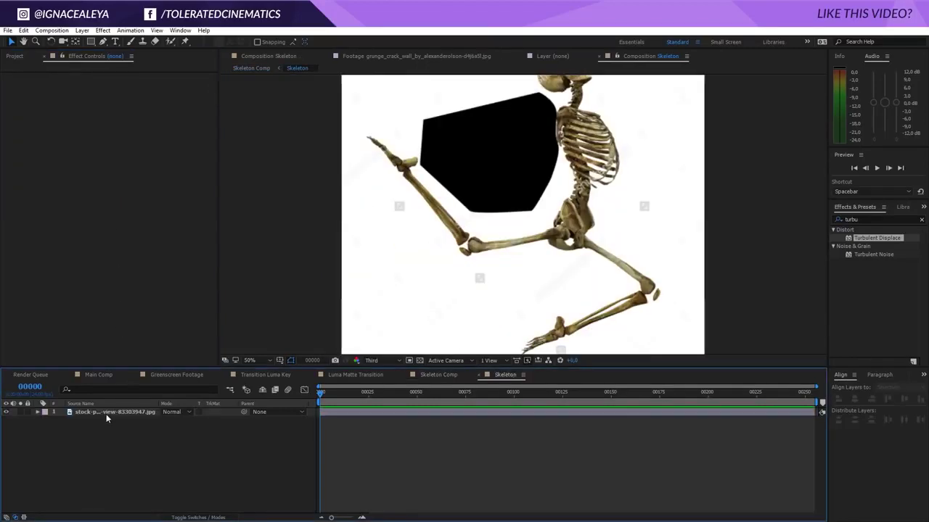
left_click(107, 413)
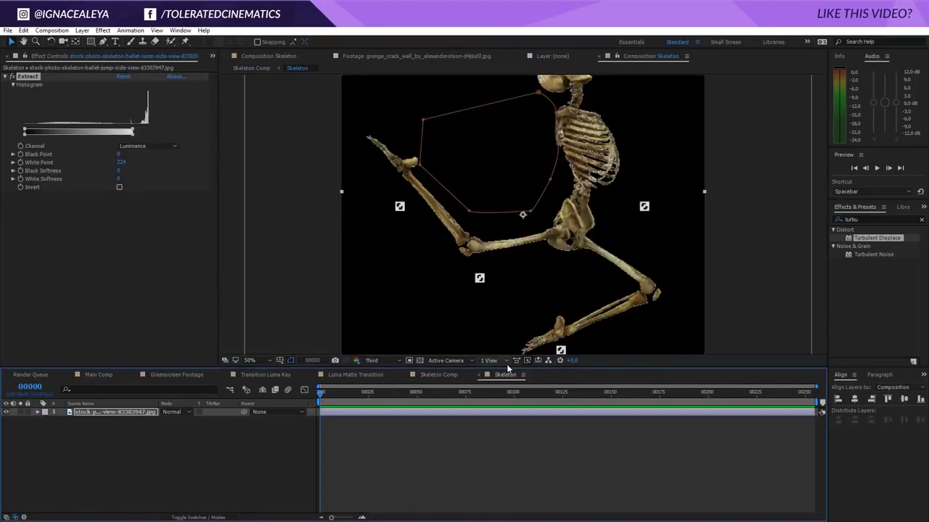
left_click(438, 375)
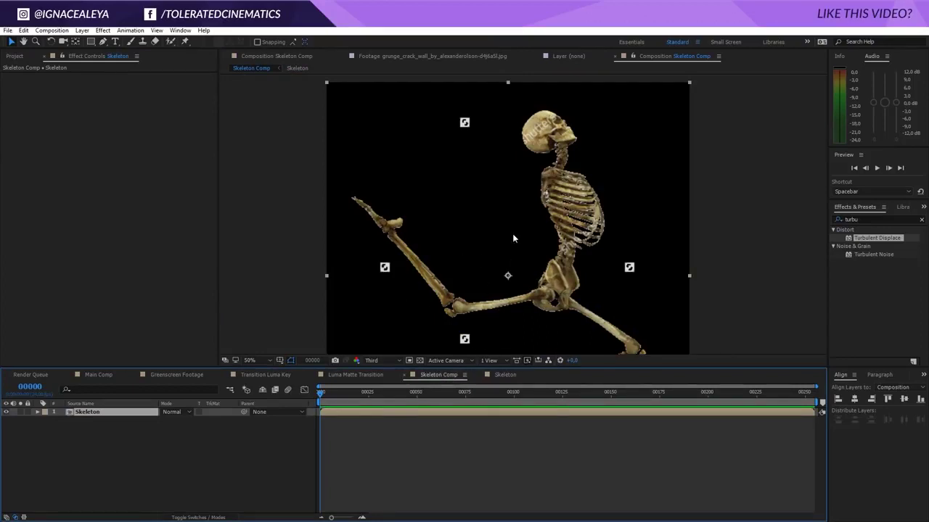
Lower Extract's White Point on the skeleton photo to 209 and inspect the key in Skeleton Comp
left_click(505, 375)
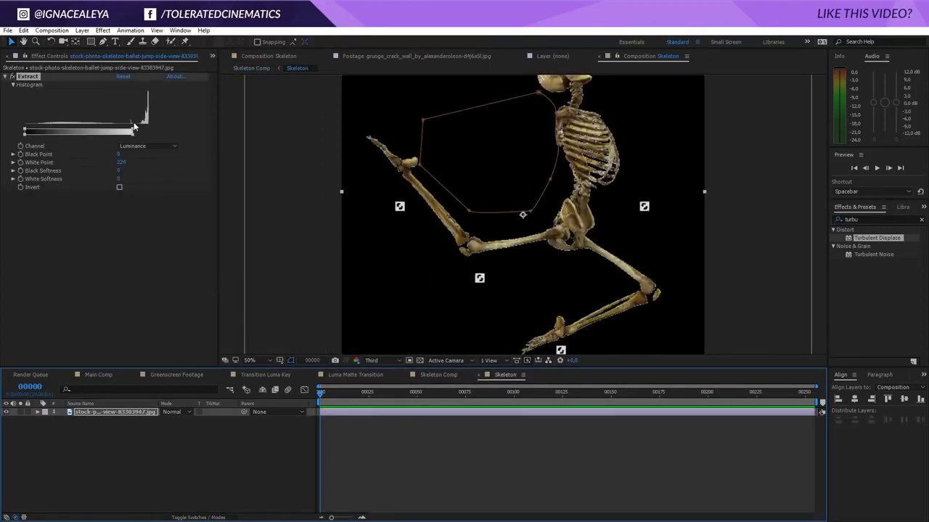
left_click_drag(133, 131, 125, 131)
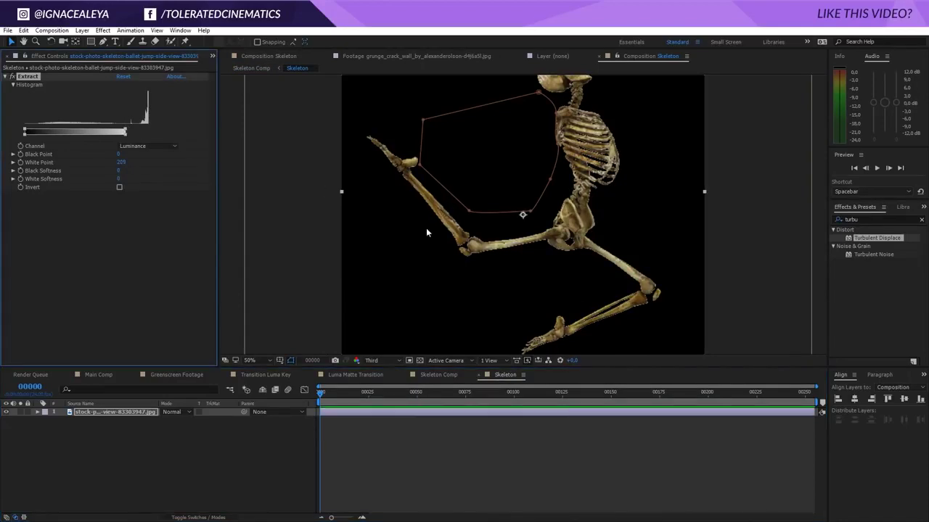
left_click(444, 375)
scroll(515, 253, "down", 1)
scroll(518, 253, "up", 1)
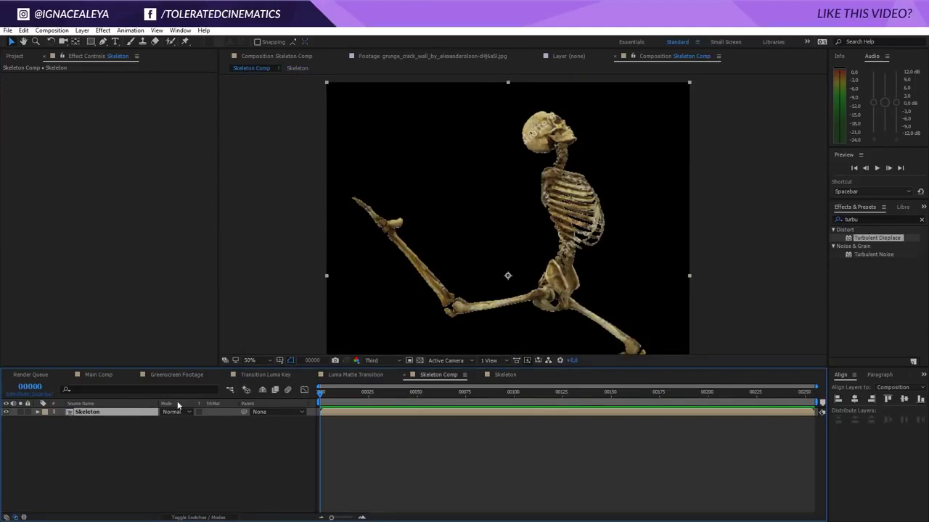
Apply the Matte Choker effect to the Skeleton layer in Skeleton Comp
left_click(879, 219)
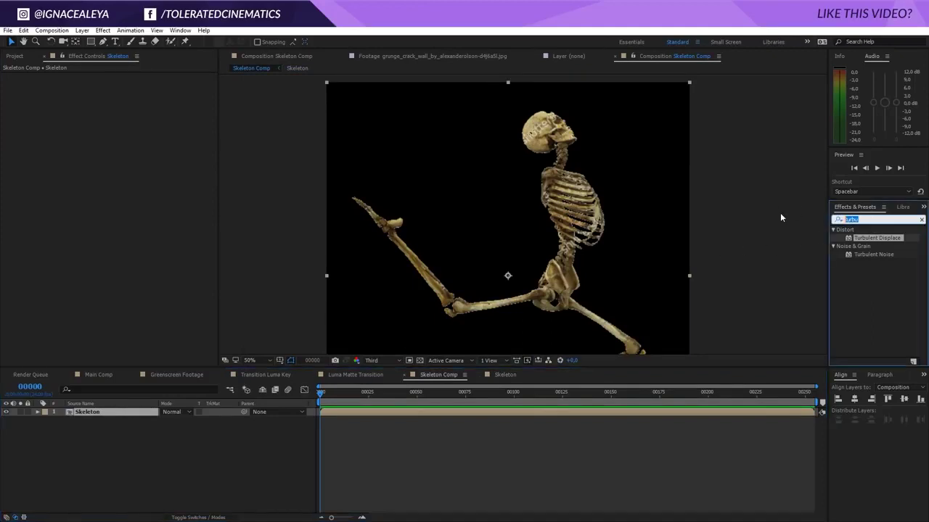
type("choker")
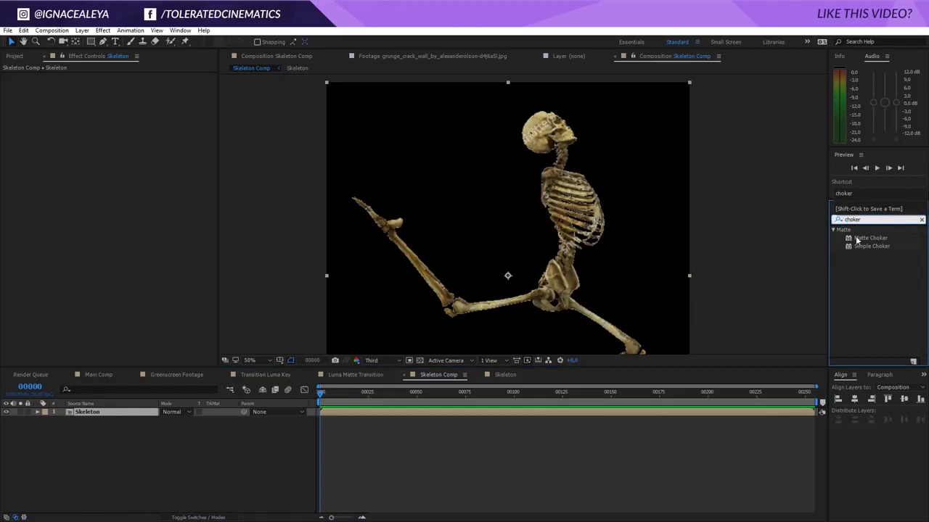
left_click_drag(857, 240, 477, 418)
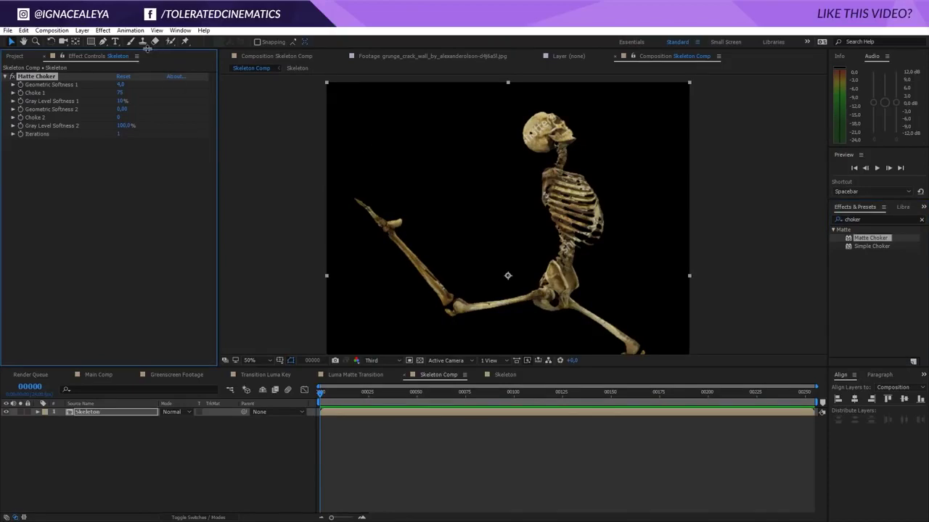
Add the Skeleton composition to Main Comp as the topmost layer
left_click(90, 375)
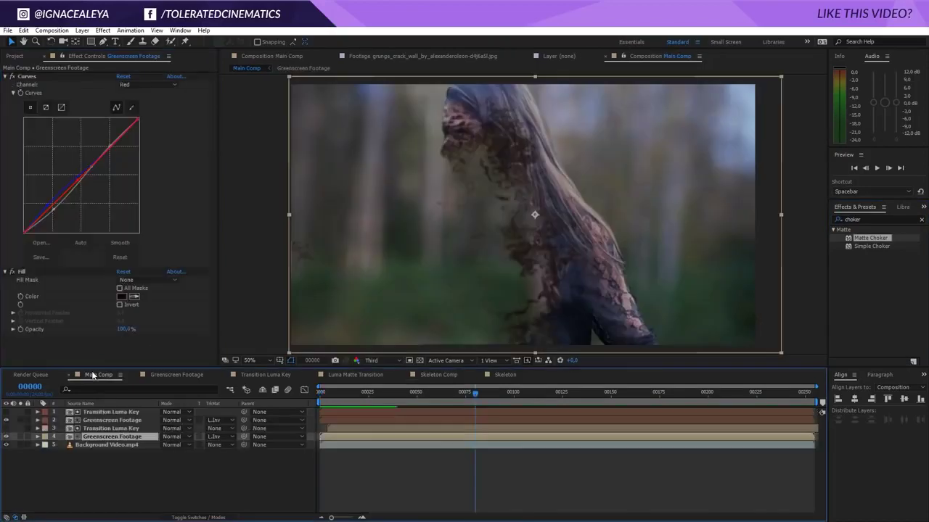
left_click(13, 56)
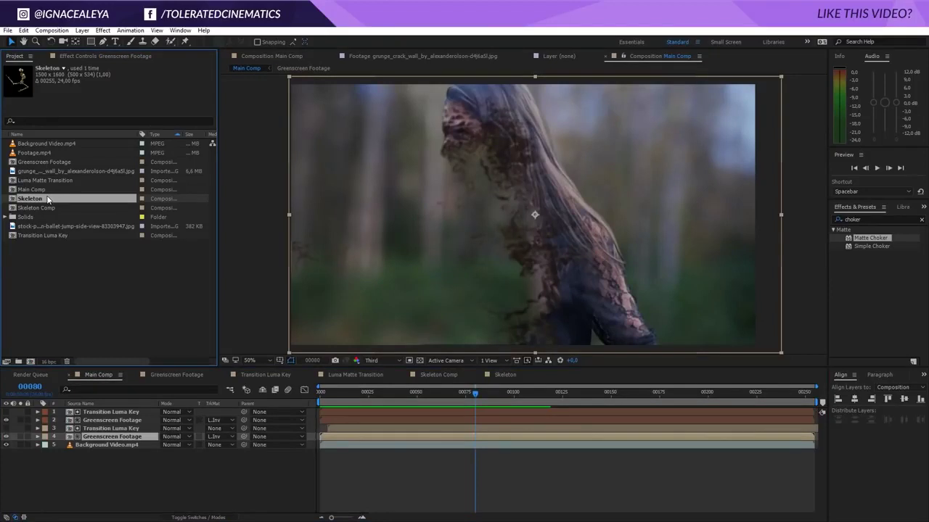
left_click_drag(43, 199, 103, 413)
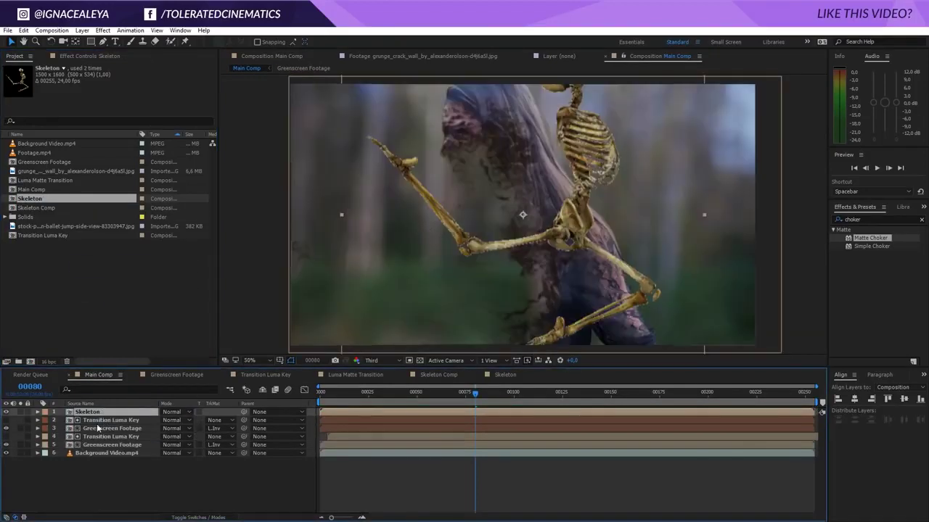
Remove the track matte from the upper Greenscreen Footage layer and solo it together with the Skeleton layer
left_click(102, 422)
left_click(111, 431)
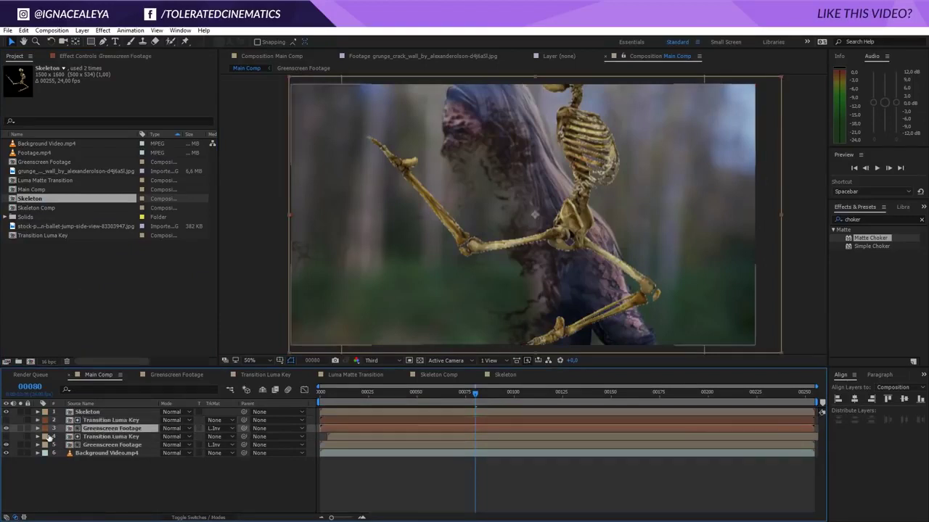
left_click(220, 428)
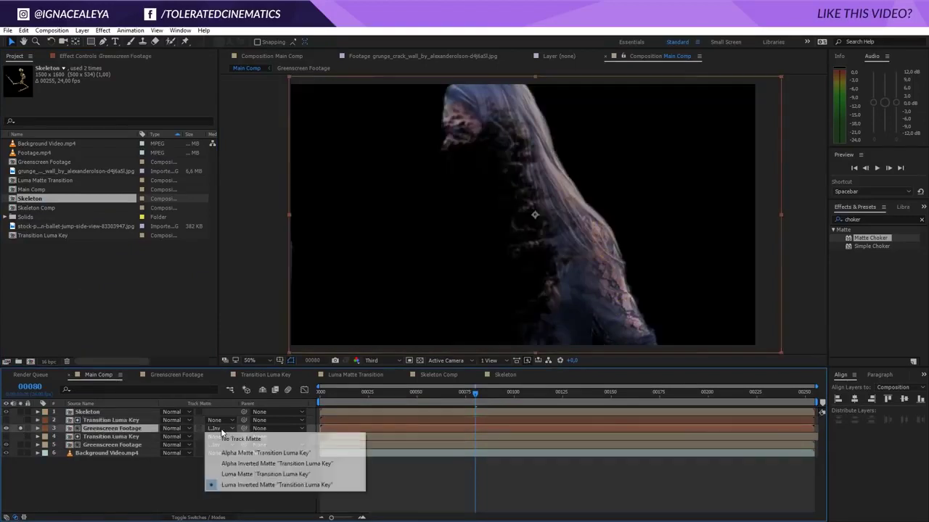
left_click(226, 439)
left_click(109, 413)
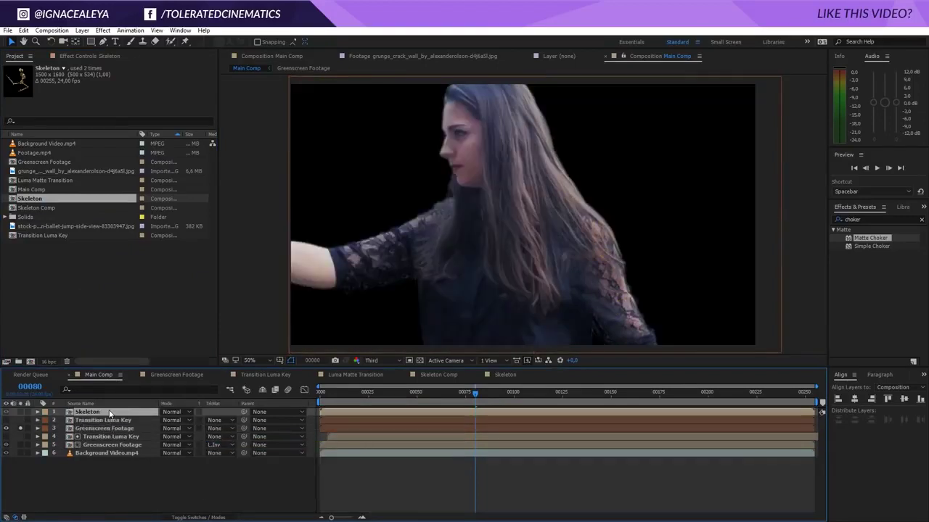
left_click(20, 412)
Flip the Skeleton layer horizontally, enlarge it and position its skull and ribcage over the woman
scroll(549, 231, "down", 2)
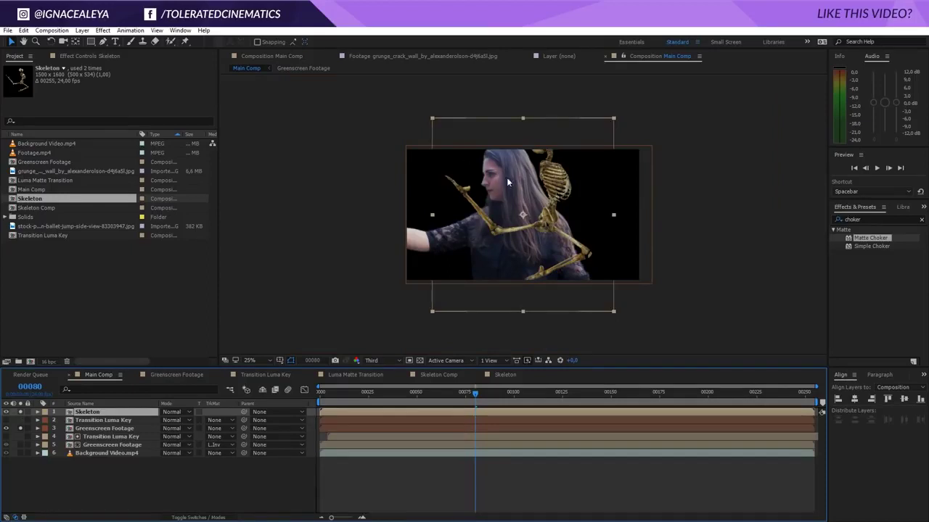
left_click_drag(613, 118, 483, 230)
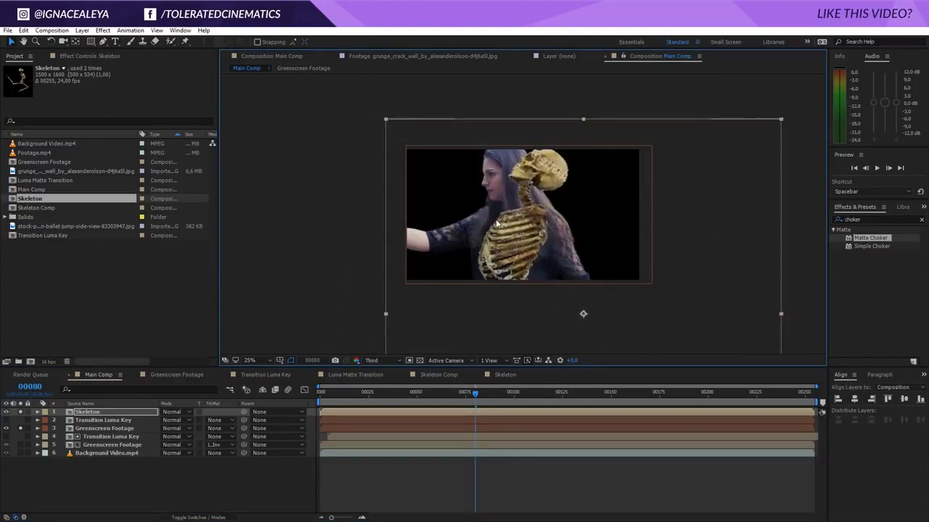
left_click(782, 119)
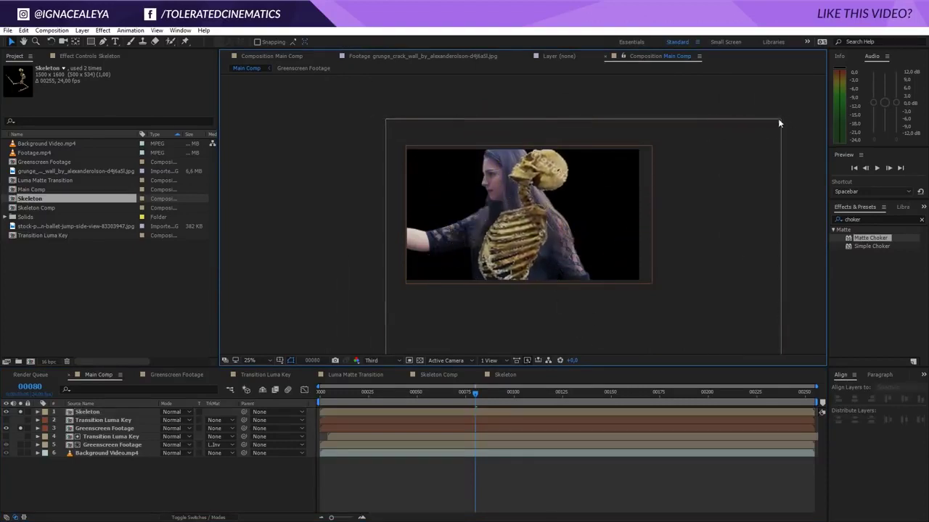
left_click(778, 124)
left_click_drag(776, 123, 771, 127)
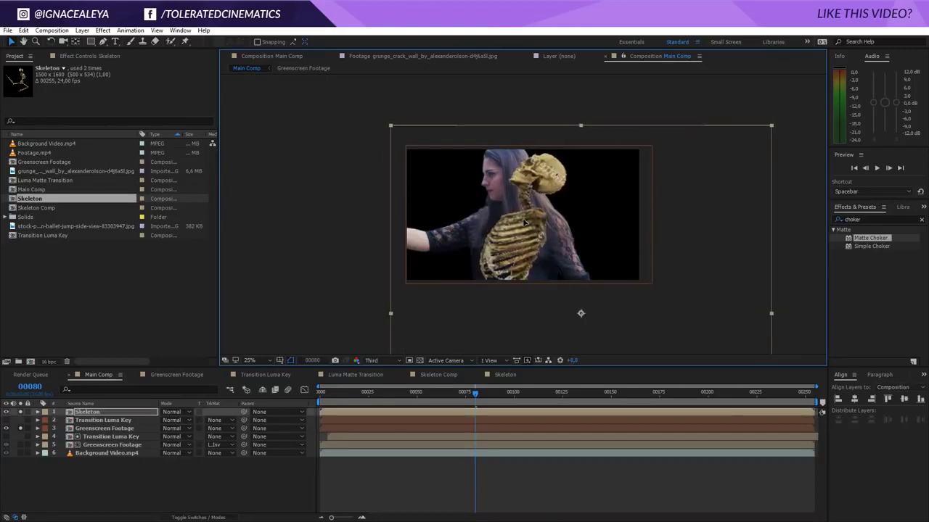
Place puppet pins on the skeleton's skull, jaw, neck, upper ribs and lower ribs, and just below the frame
left_click(186, 42)
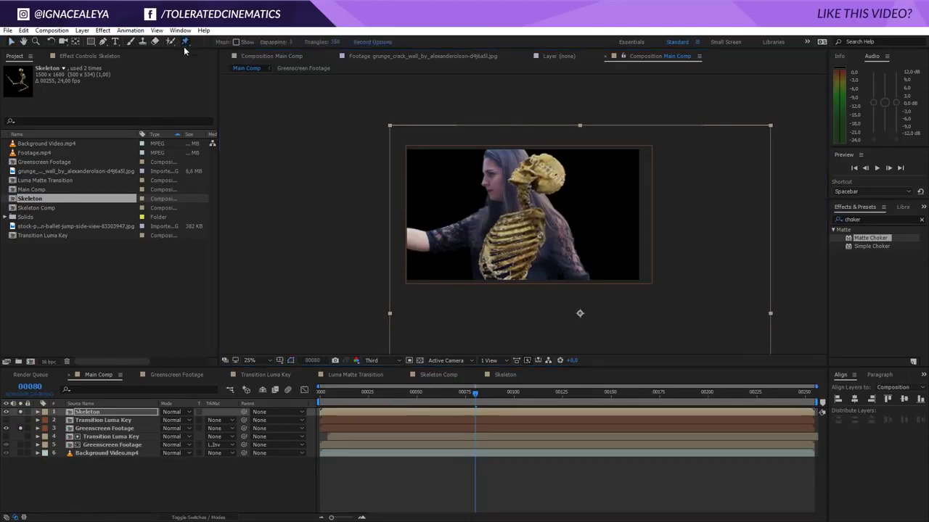
left_click(554, 160)
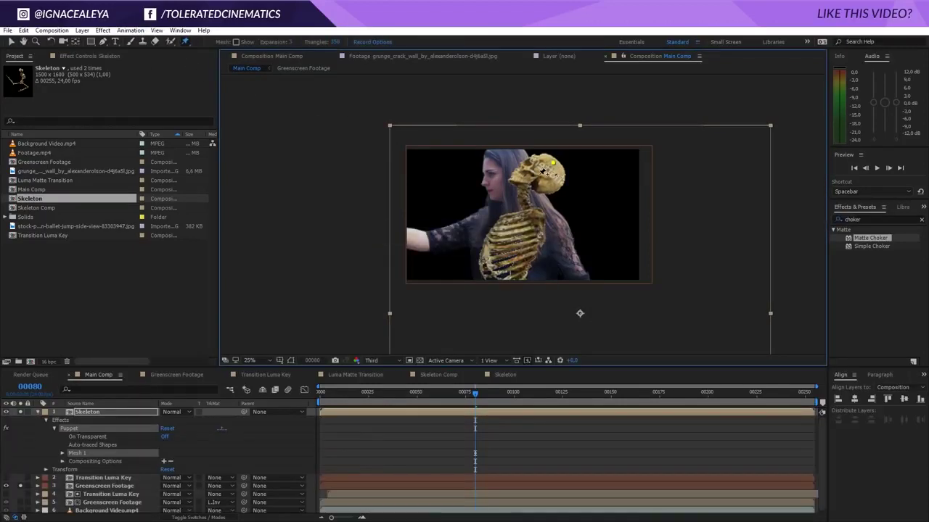
left_click(534, 174)
left_click(523, 187)
left_click(524, 216)
left_click(509, 252)
left_click(510, 287)
Move the jaw, rib and lowest puppet pins at frame 80 so the skeleton matches the woman's pose
left_click_drag(524, 187, 499, 184)
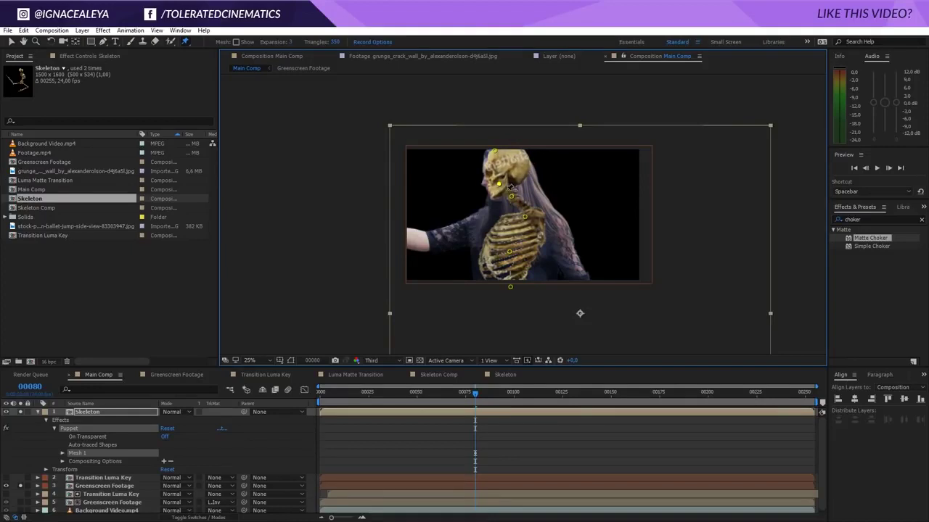
left_click_drag(526, 217, 510, 215)
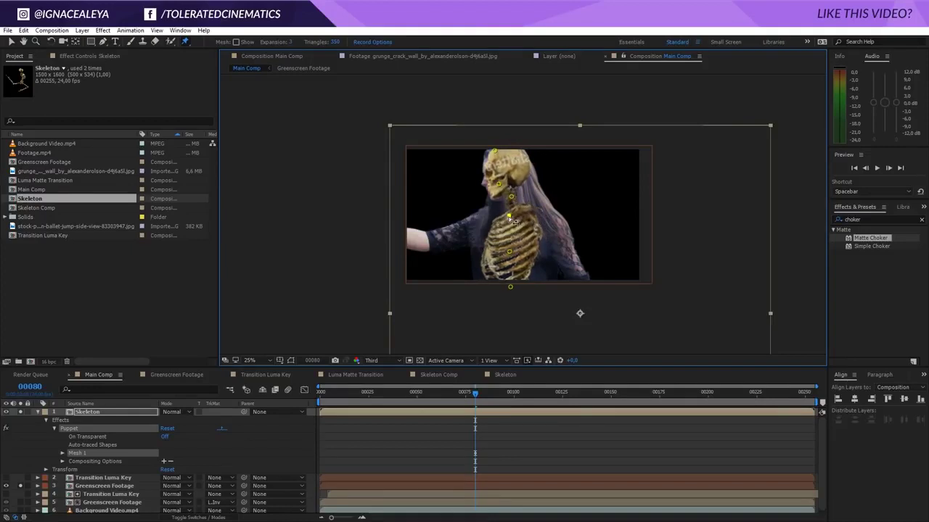
left_click_drag(510, 251, 507, 252)
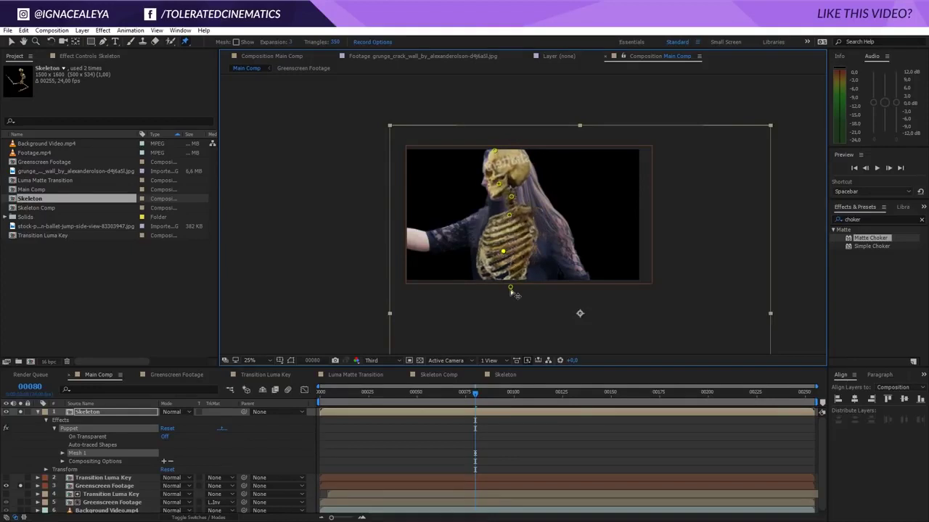
left_click_drag(511, 287, 522, 293)
At frame 254, move the skull, jaw and neck puppet pins onto the head of the leaning-back woman
key("Page_Up")
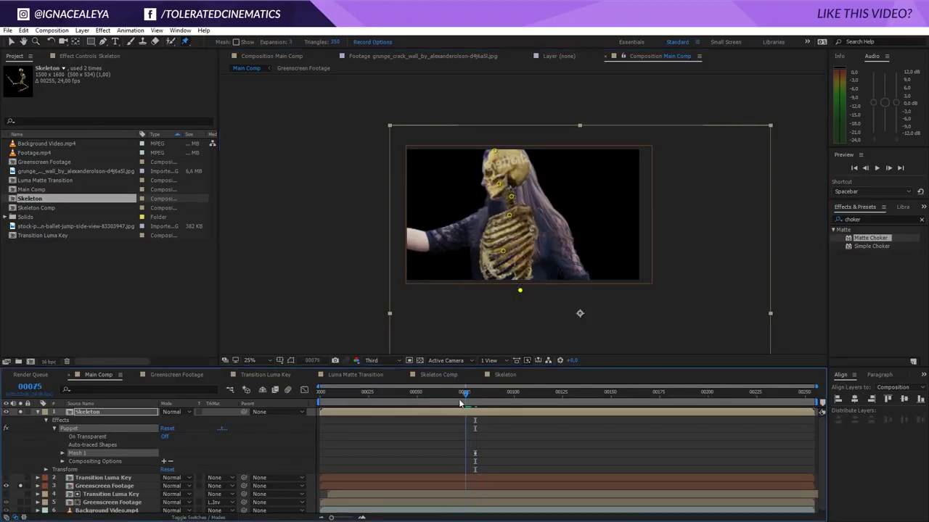
left_click(498, 186)
left_click(389, 394)
left_click_drag(414, 399, 835, 430)
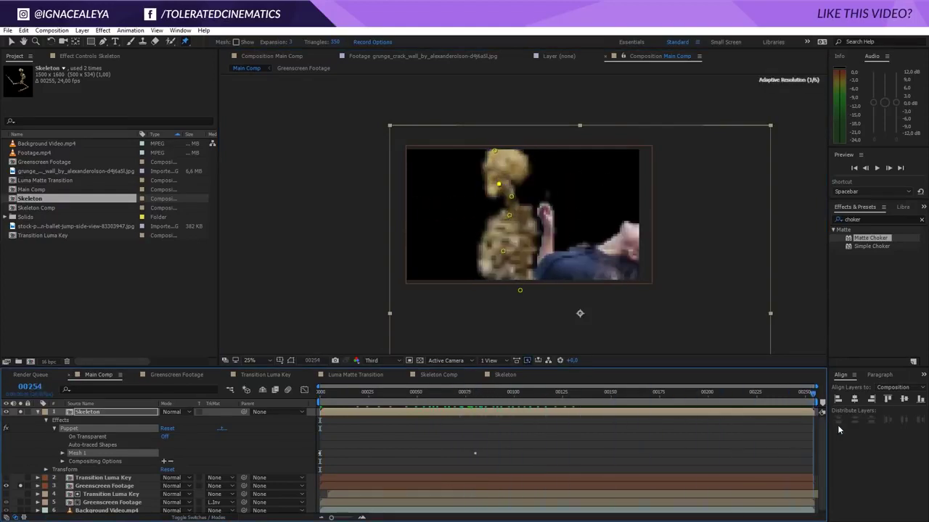
left_click_drag(499, 186, 688, 246)
left_click_drag(499, 183, 647, 236)
left_click_drag(512, 199, 649, 242)
Work back through the timeline, keyframing the puppet pins at frames such as 222, 200 and 102 to follow the woman's movement
key("Page_Up")
key("Page_Up")
key("Page_Up")
key("Page_Up")
key("Page_Up")
key("Page_Up")
key("Page_Up")
key("Page_Up")
key("Page_Up")
key("Page_Up")
key("Page_Up")
key("Page_Up")
key("Page_Up")
key("Page_Up")
key("Page_Up")
key("Page_Up")
key("Page_Up")
key("Page_Up")
key("Page_Up")
key("Page_Up")
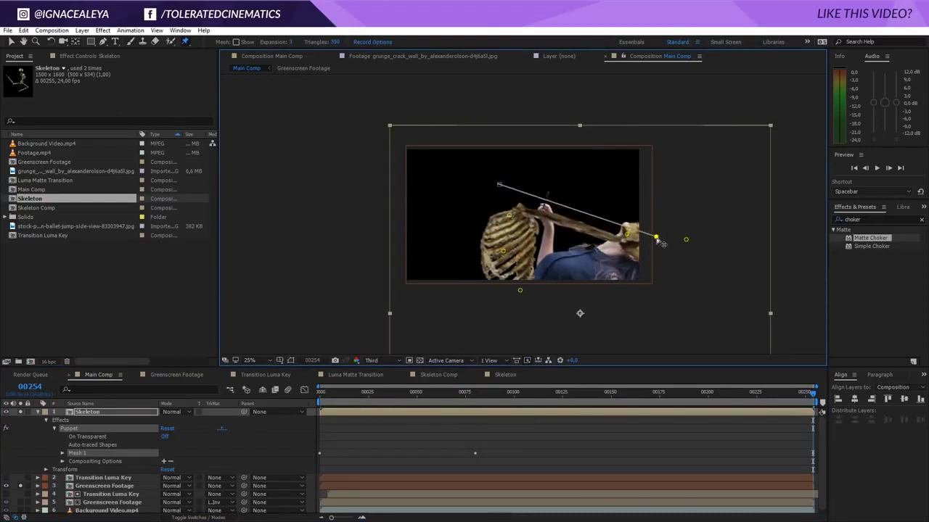
key("Page_Up")
key("Page_Up")
key("Page_Up")
key("Page_Up")
key("Page_Up")
key("Page_Up")
key("Page_Up")
key("Page_Up")
key("Page_Up")
key("Page_Up")
key("Page_Up")
key("Page_Up")
key("Page_Up")
key("Page_Up")
key("Page_Up")
key("Page_Up")
key("Page_Up")
key("Page_Up")
key("Page_Up")
key("Page_Up")
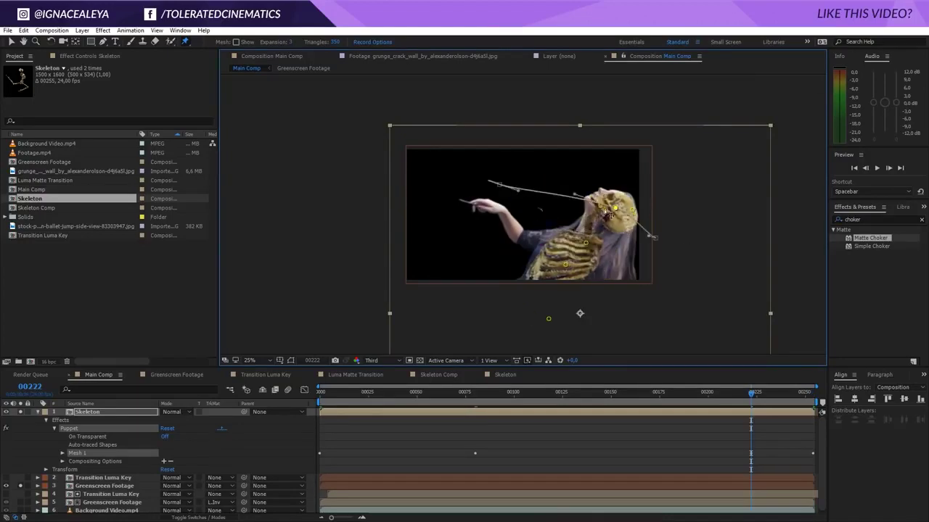
key("Page_Up")
key("Page_Up")
key("Page_Up")
key("Page_Up")
key("Page_Up")
key("Page_Up")
key("Page_Up")
key("Page_Up")
key("Page_Up")
key("Page_Up")
key("Page_Up")
key("Page_Up")
key("Page_Up")
key("Page_Up")
key("Page_Up")
key("Page_Up")
key("Page_Up")
key("Page_Up")
key("Page_Up")
key("Page_Up")
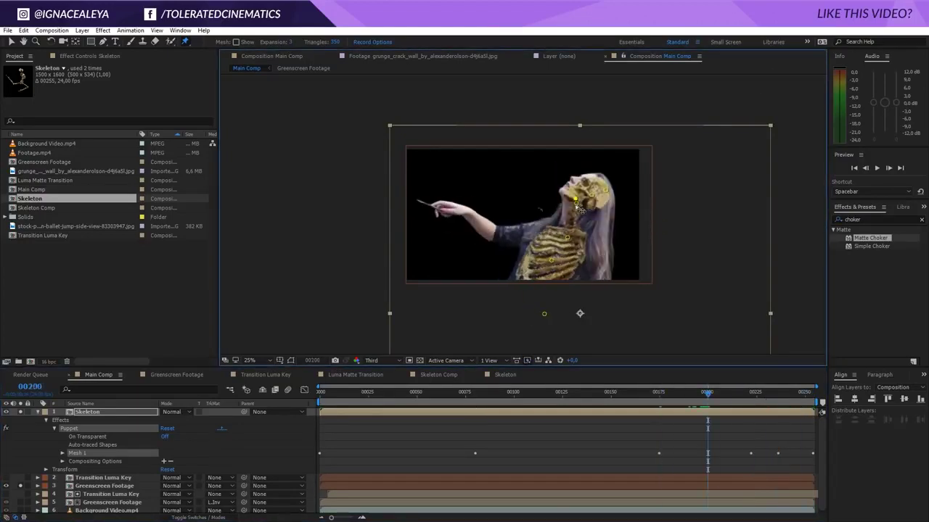
key("Page_Up")
key("Page_Up")
key("Page_Up")
key("Page_Up")
key("Page_Up")
key("Page_Up")
key("Page_Up")
key("Page_Up")
key("Page_Up")
key("Page_Up")
key("Page_Up")
key("Page_Up")
key("Page_Up")
key("Page_Up")
key("Page_Up")
key("Page_Up")
key("Page_Up")
key("Page_Up")
key("Page_Up")
key("Page_Up")
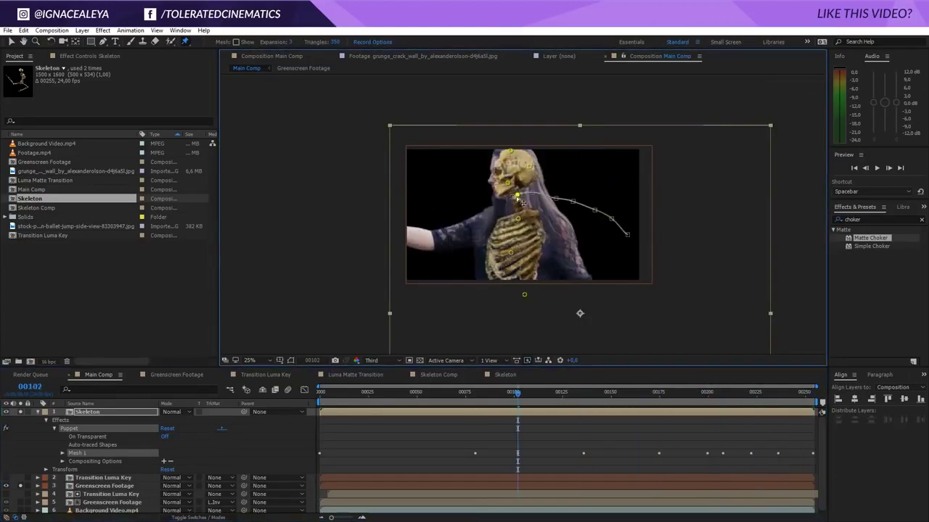
Change the spatial keyframe interpolation of Puppet Pin 3's keyframes at frames 80 and 102 and scrub through the pin animation
key("u")
left_click(438, 441)
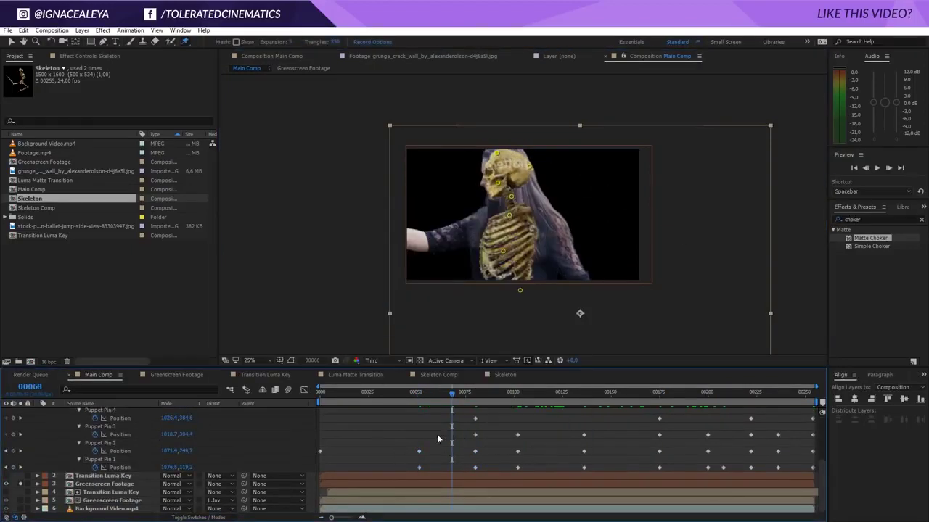
left_click_drag(453, 391, 489, 399)
left_click_drag(464, 429, 528, 437)
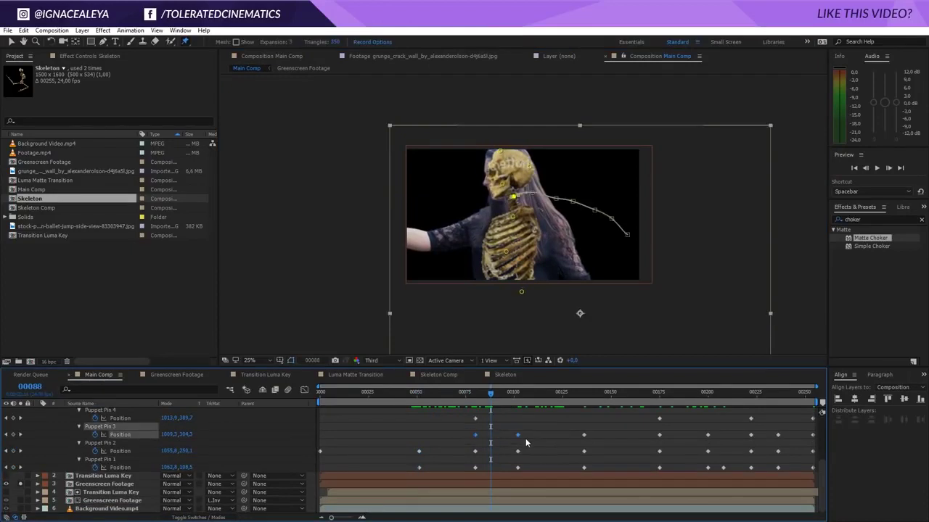
right_click(519, 437)
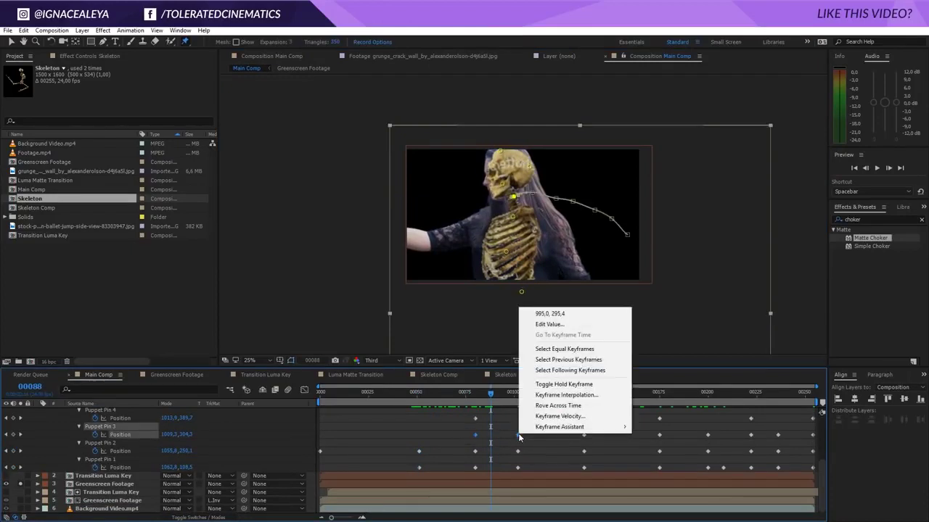
left_click(569, 395)
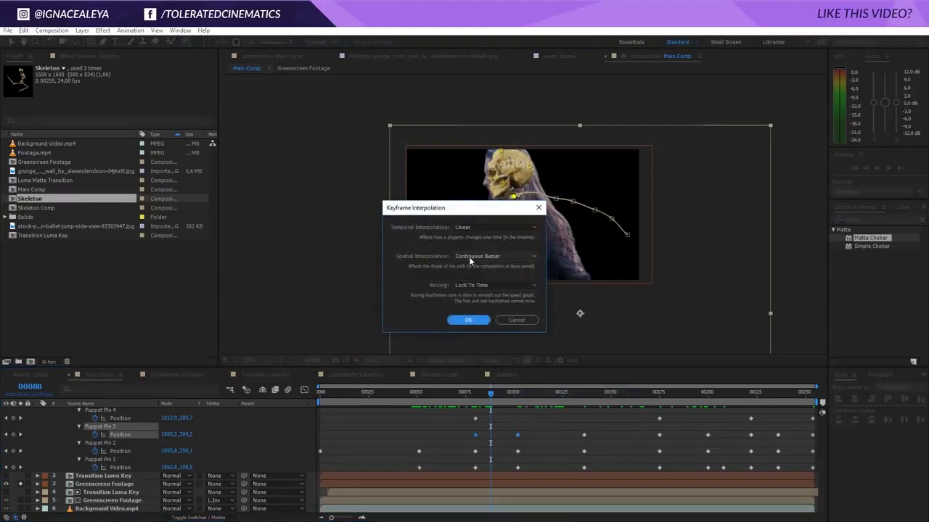
left_click(475, 257)
left_click(476, 281)
left_click(471, 320)
left_click(516, 411)
left_click_drag(497, 392, 340, 481)
left_click_drag(713, 471, 506, 435)
scroll(44, 428, "up", 5)
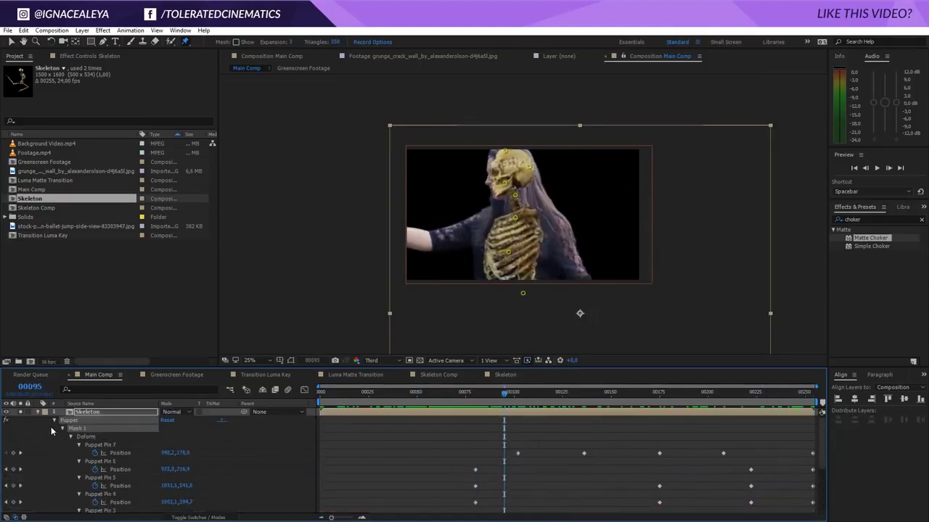
Turn off the solo view and restore the Luma Inverted Matte on the upper Greenscreen Footage layer
left_click(43, 412)
left_click(38, 412)
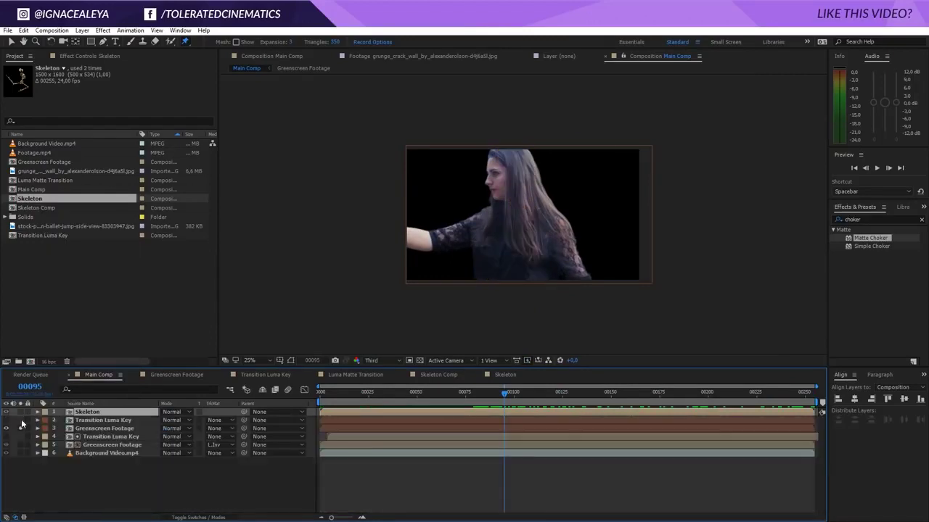
left_click(217, 429)
left_click(248, 485)
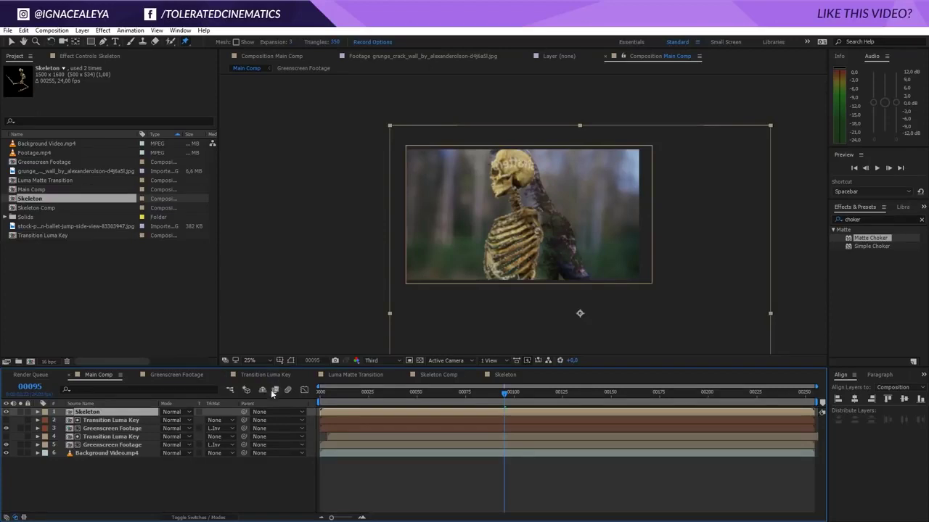
Reveal the Skeleton's keyframes and, at frame 102, shift the lower puppet pins so the ribcage sits further back in the woman's torso
key("u")
scroll(422, 433, "down", 3)
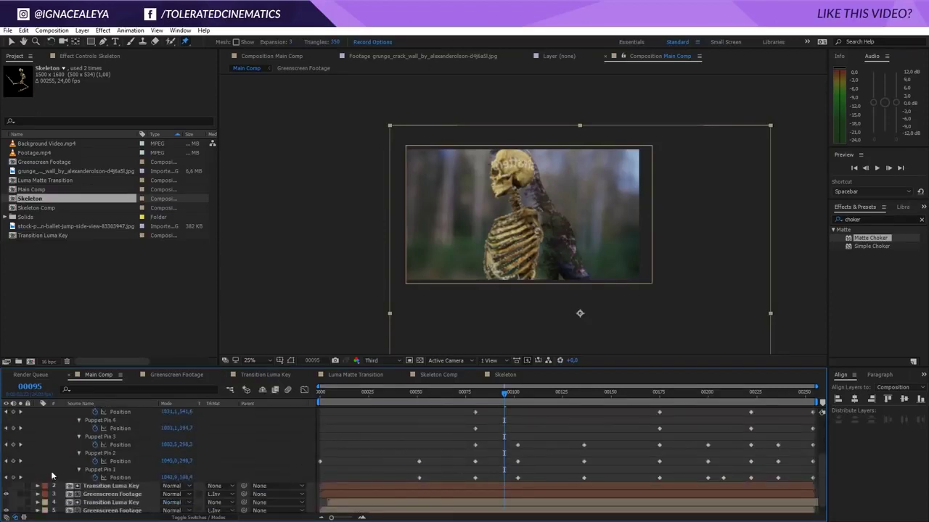
left_click(20, 477)
scroll(426, 435, "up", 3)
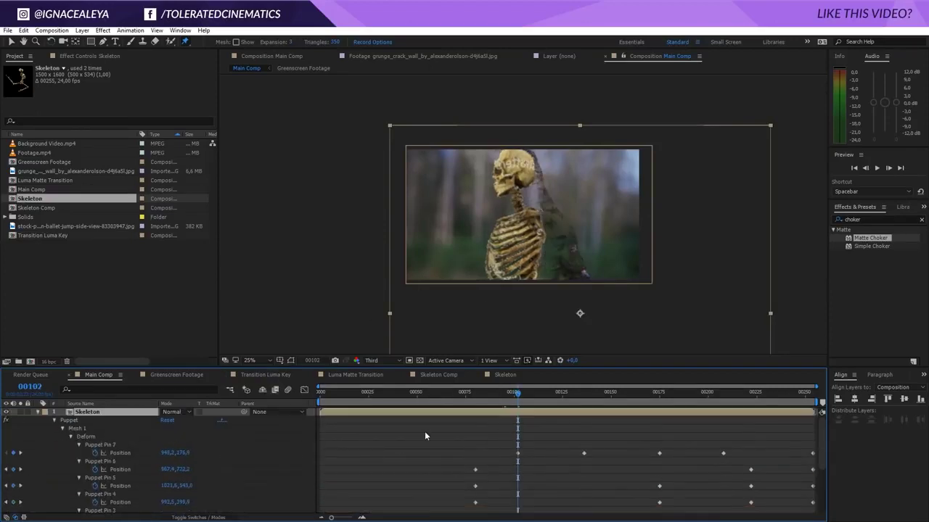
mouse_move(536, 298)
left_mouse_down()
mouse_move(524, 300)
mouse_move(550, 304)
left_mouse_up()
left_click_drag(537, 311, 567, 311)
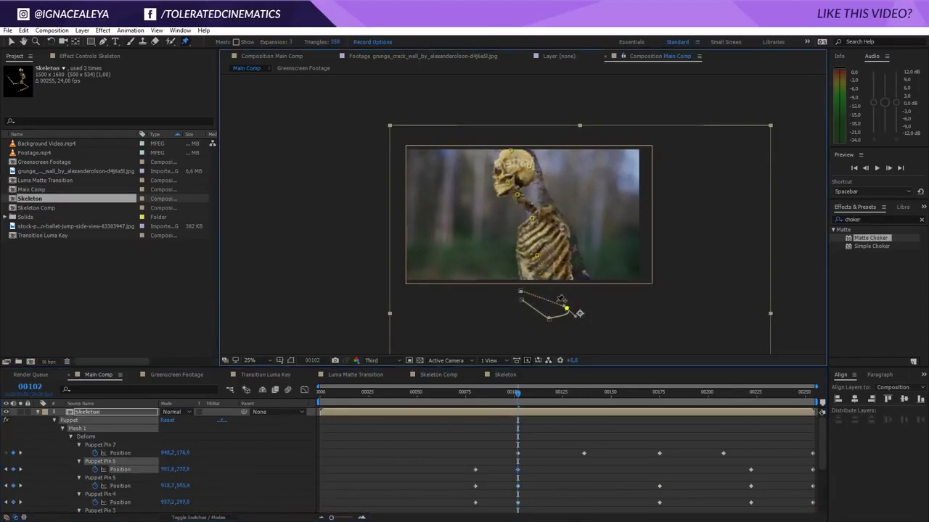
left_click_drag(523, 202, 514, 196)
Reposition Puppet Pin 6 at frame 80 and go to the composition's last frame to check the skeleton's pose
left_click(476, 395)
left_click(393, 464)
key("End")
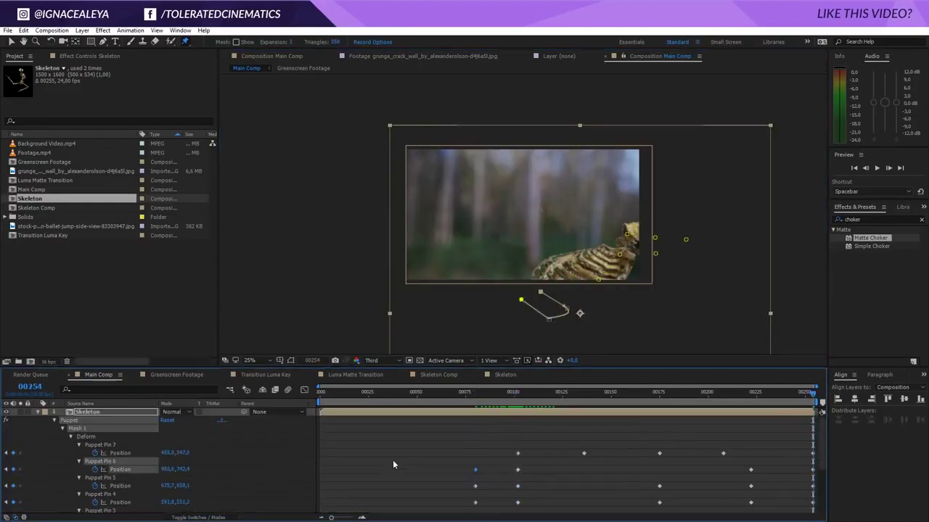
Shift White Solid 1 to start around frame 100 in the Luma Matte Transition composition and return to Main Comp
left_click(367, 376)
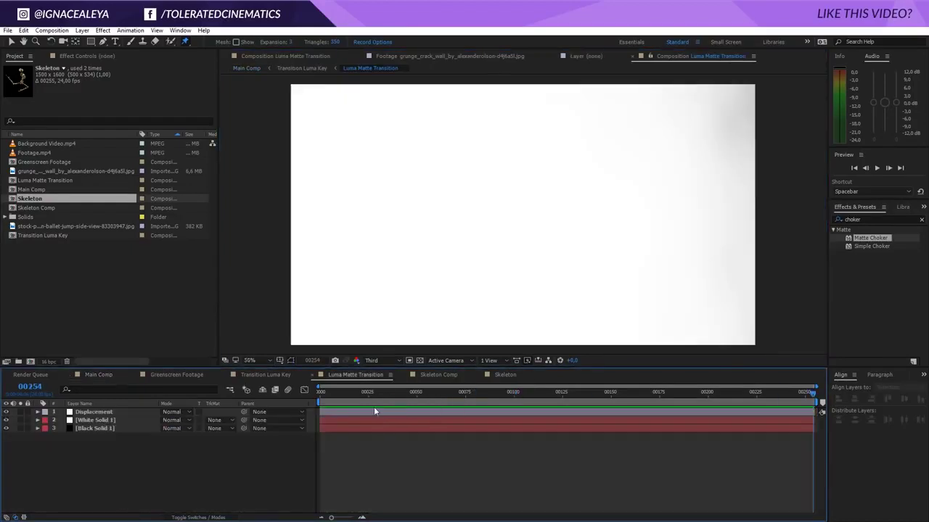
left_click(340, 420)
left_click_drag(329, 424, 753, 421)
left_click(98, 374)
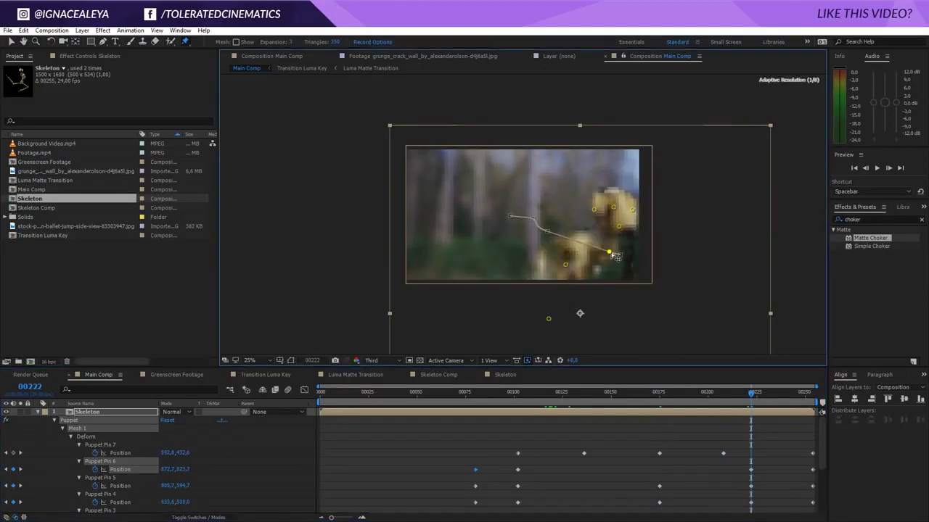
At frame 222, move the lower puppet pins down and back into the woman's torso, checking the motion around frame 199
left_click_drag(565, 264, 603, 292)
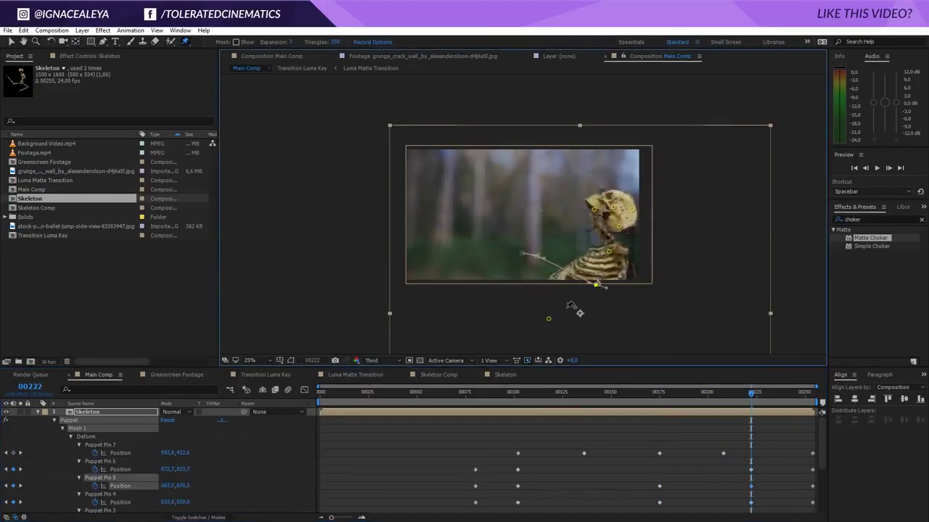
left_click(608, 408)
left_click_drag(608, 409, 705, 462)
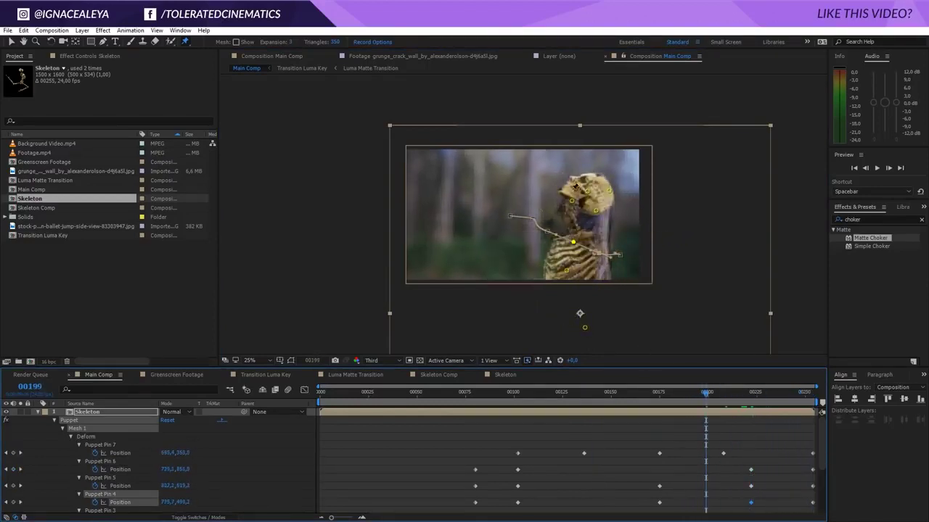
In Luma Matte Transition, retime White Solid 1 to start at about frame 108 with its final Mask Path keyframe near frame 223
double_click(686, 414)
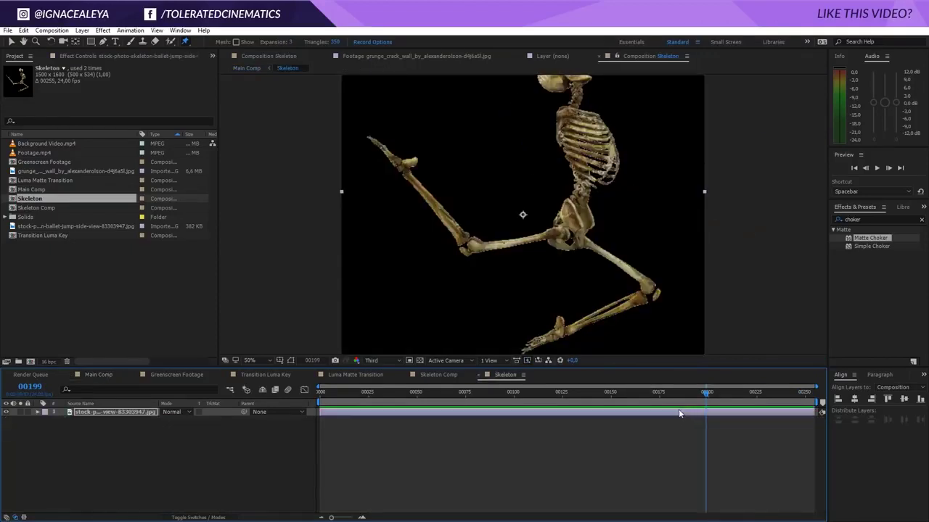
left_click(355, 375)
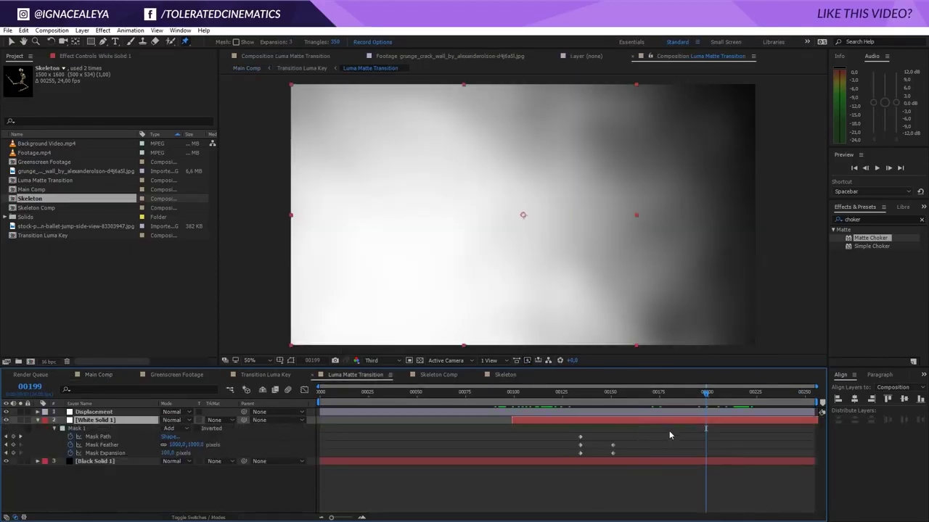
left_click_drag(670, 420, 633, 422)
left_click(786, 433)
left_click_drag(706, 436, 734, 421)
left_click(758, 436)
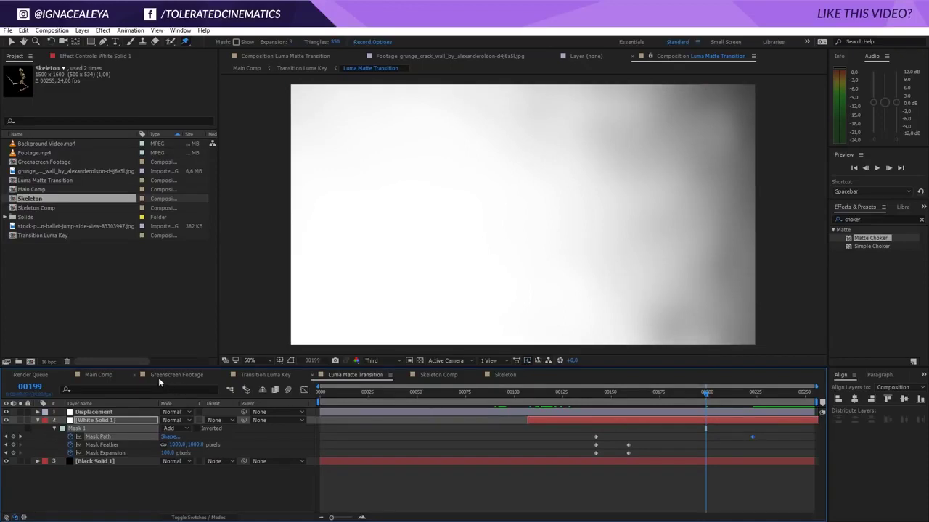
left_click(99, 374)
Scrub Main Comp back to frame 95, collapse the Skeleton layer's properties, and toggle its visibility to compare it with the woman
left_click_drag(693, 405, 505, 433)
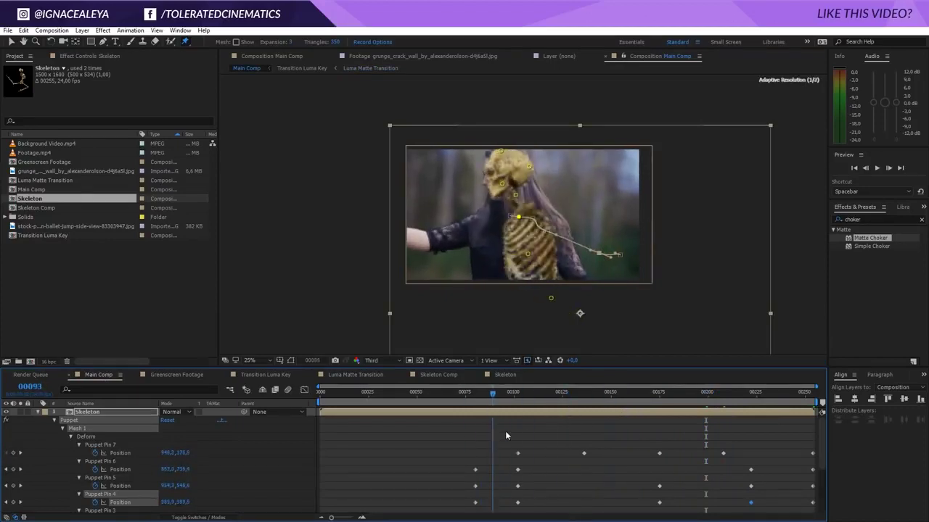
left_click(38, 412)
left_click(7, 413)
left_click(6, 412)
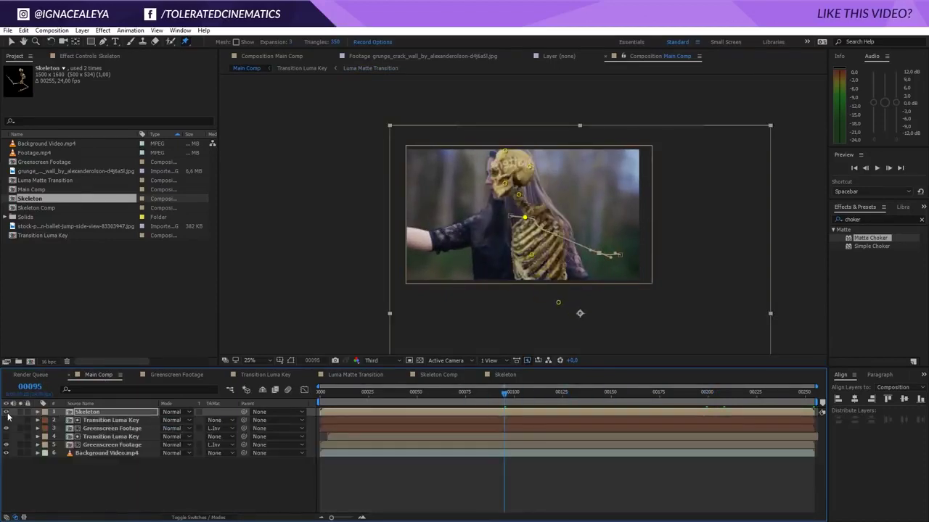
Duplicate the upper Transition Luma Key layer, place the copy above Skeleton, make it visible and go to frame 174
left_click(109, 421)
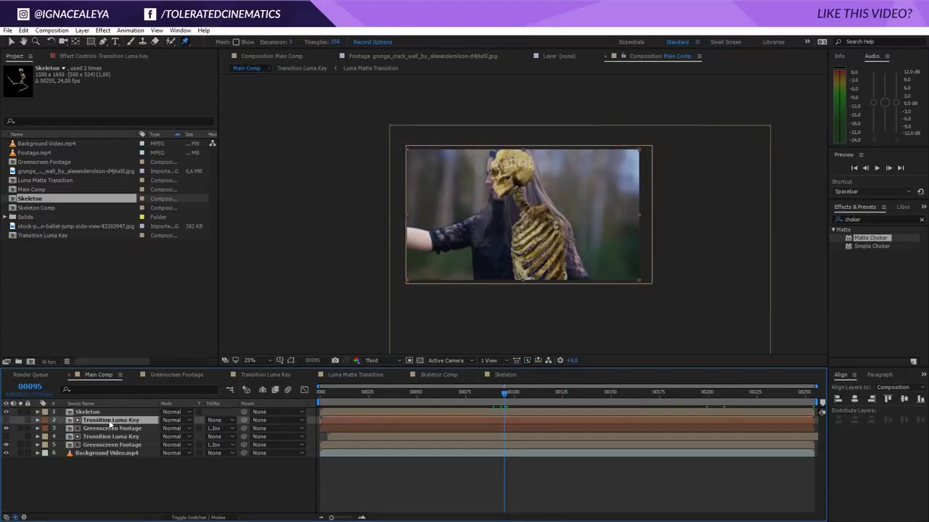
key("ctrl+d")
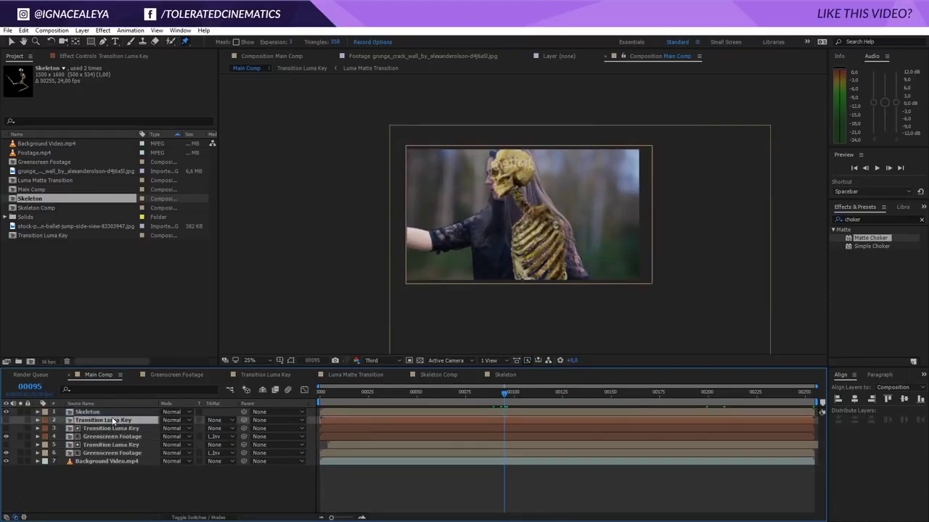
mouse_move(114, 425)
left_mouse_down()
mouse_move(113, 408)
mouse_move(123, 410)
left_mouse_up()
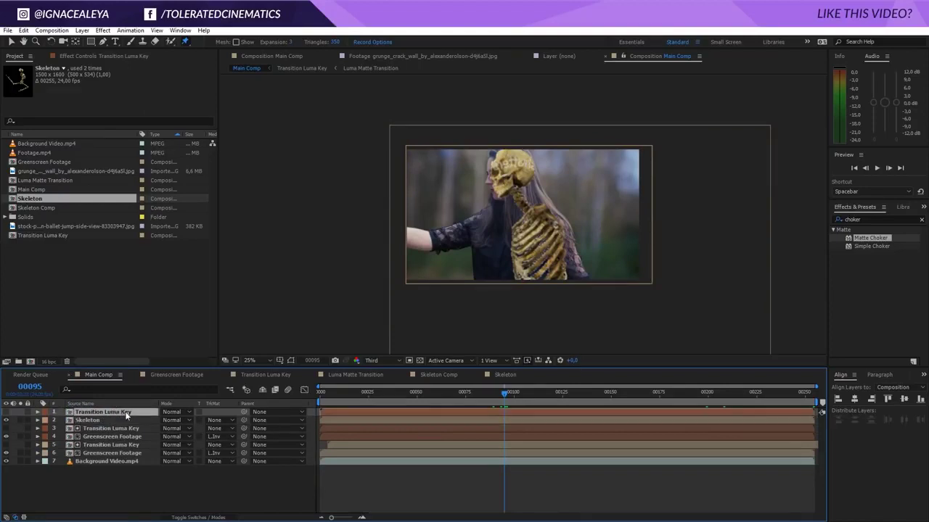
left_click(7, 412)
left_click_drag(476, 402, 653, 403)
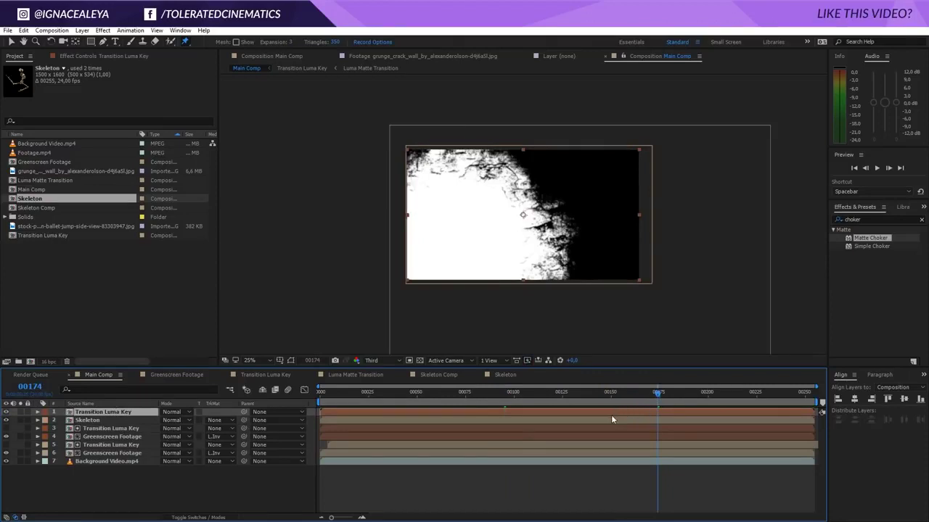
Add the Colorama effect to the topmost Transition Luma Key layer and choose the Ramp Grey preset palette
left_click(11, 42)
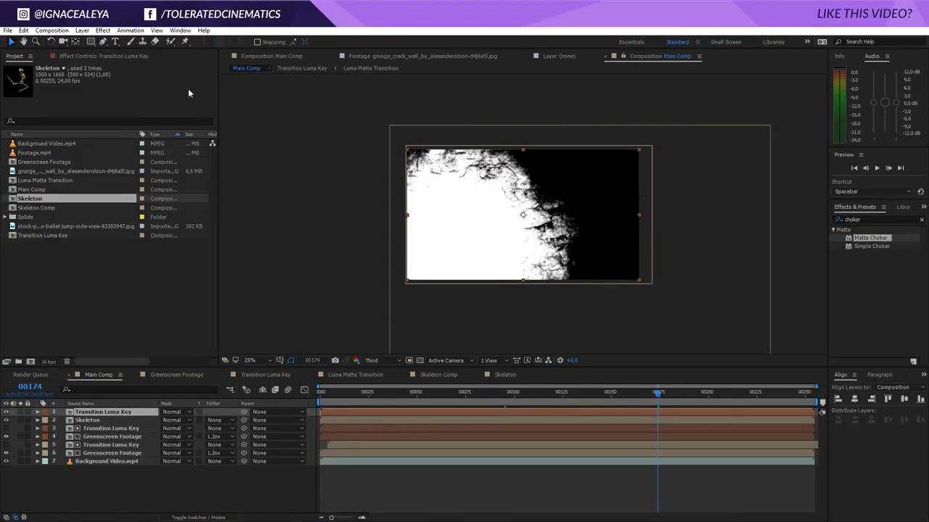
left_click(103, 30)
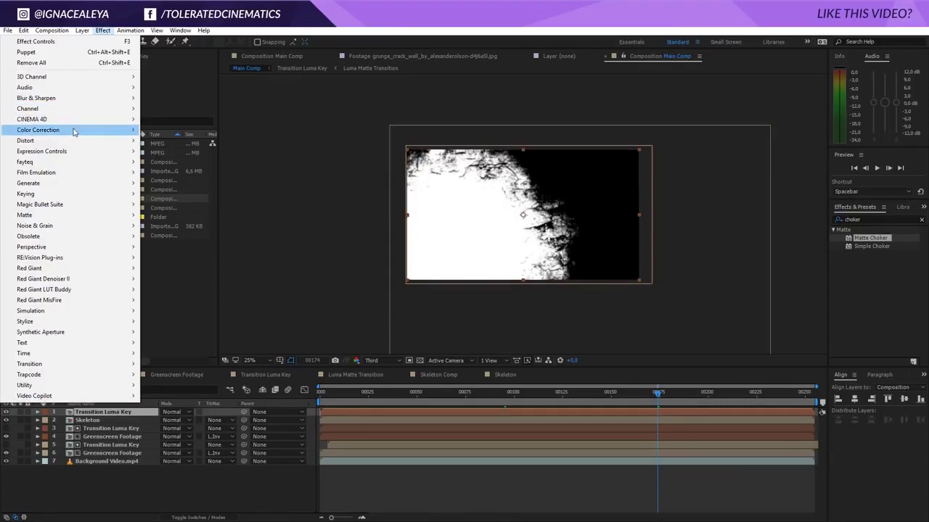
mouse_move(73, 132)
left_click(189, 312)
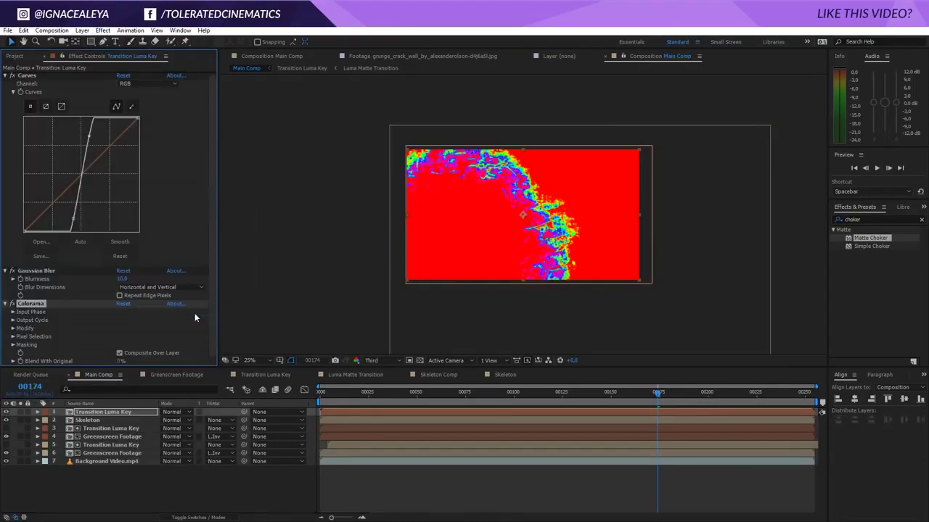
left_click(13, 321)
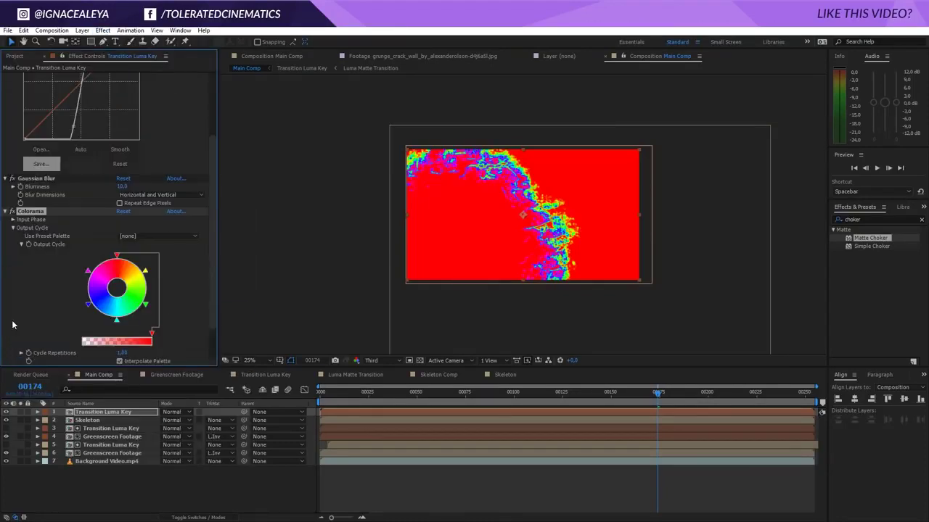
left_click(155, 237)
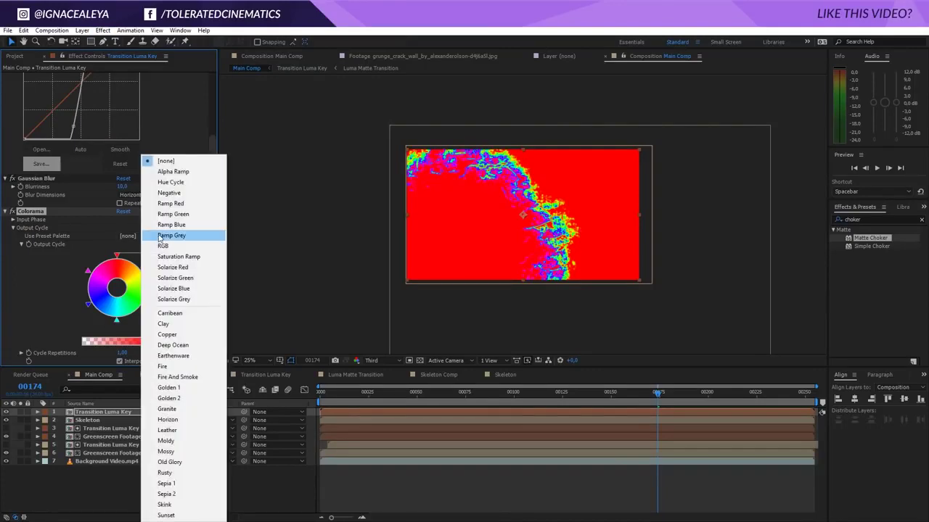
left_click(185, 235)
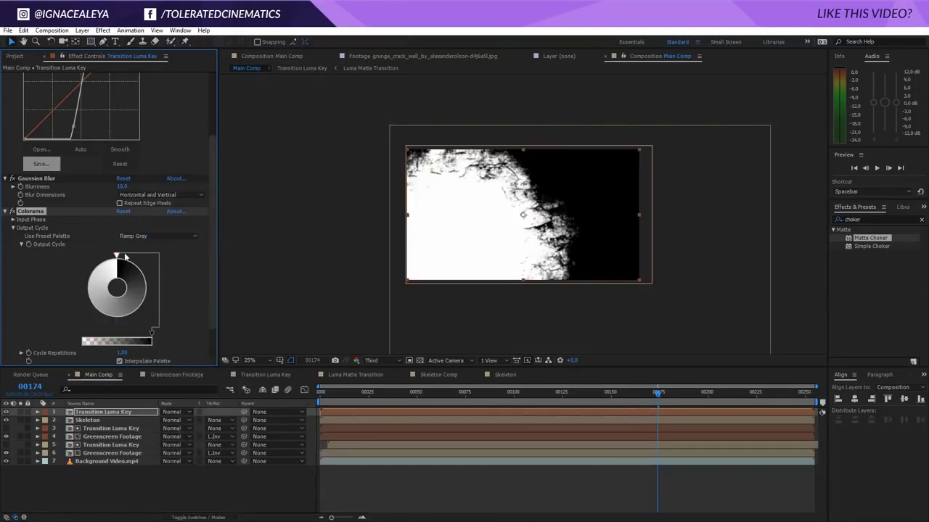
Rearrange Colorama's Output Cycle with white color points on both sides of the wheel so only the transition edge stays white
mouse_move(116, 257)
left_mouse_down()
mouse_move(97, 271)
mouse_move(98, 308)
mouse_move(117, 322)
left_mouse_up()
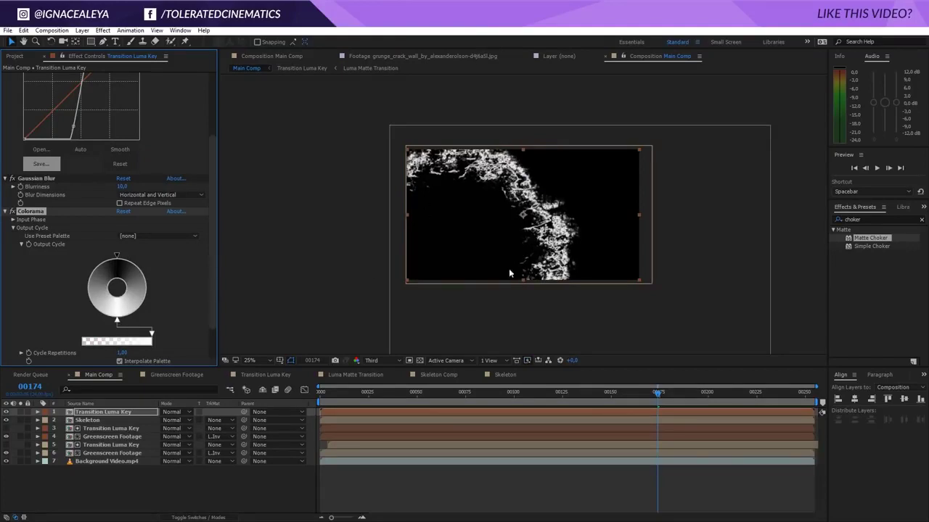
mouse_move(116, 322)
left_mouse_down()
mouse_move(71, 296)
mouse_move(84, 291)
left_mouse_up()
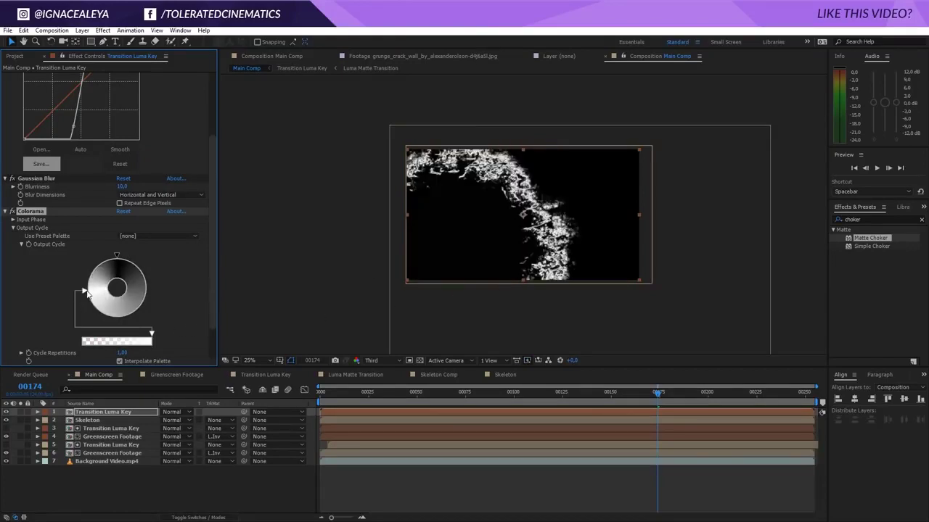
double_click(146, 305)
left_click_drag(216, 141, 215, 57)
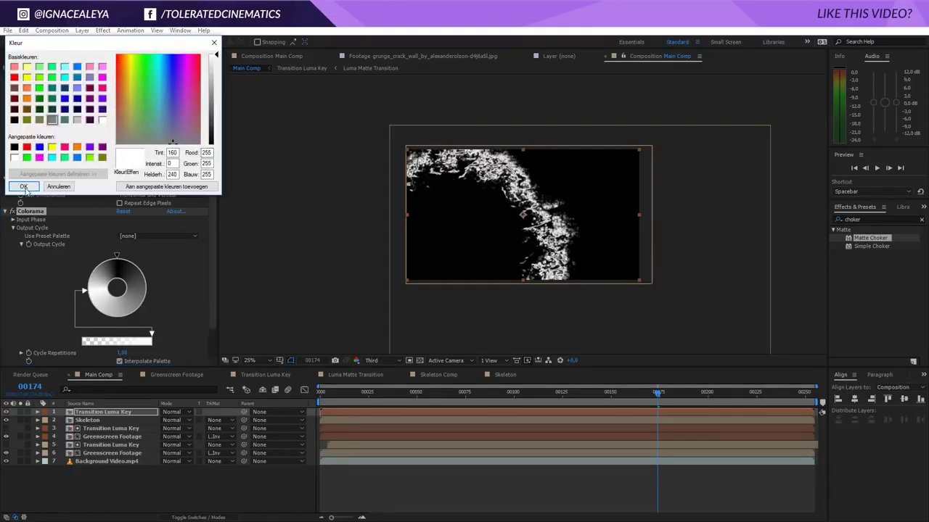
left_click(24, 187)
left_click_drag(141, 312, 148, 287)
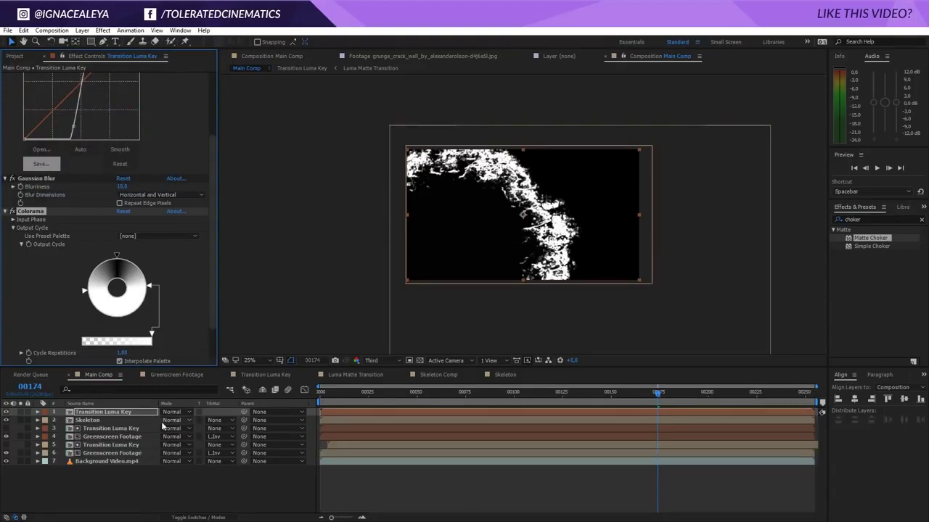
Set the Skeleton layer's track matte to Luma Matte and scrub from frame 174 onward to check the edge reveal
left_click(98, 420)
left_click(217, 423)
left_click(238, 467)
scroll(573, 273, "up", 2)
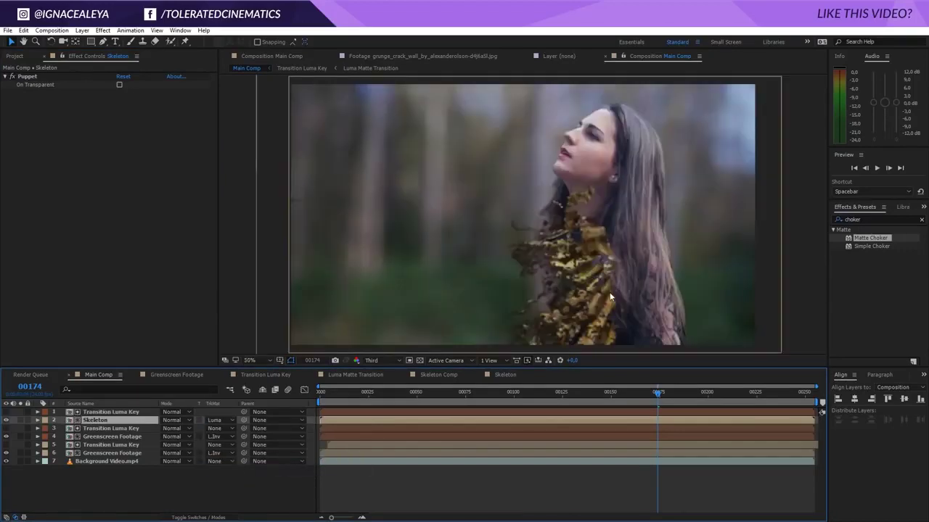
mouse_move(658, 396)
left_mouse_down()
mouse_move(622, 402)
mouse_move(676, 402)
left_mouse_up()
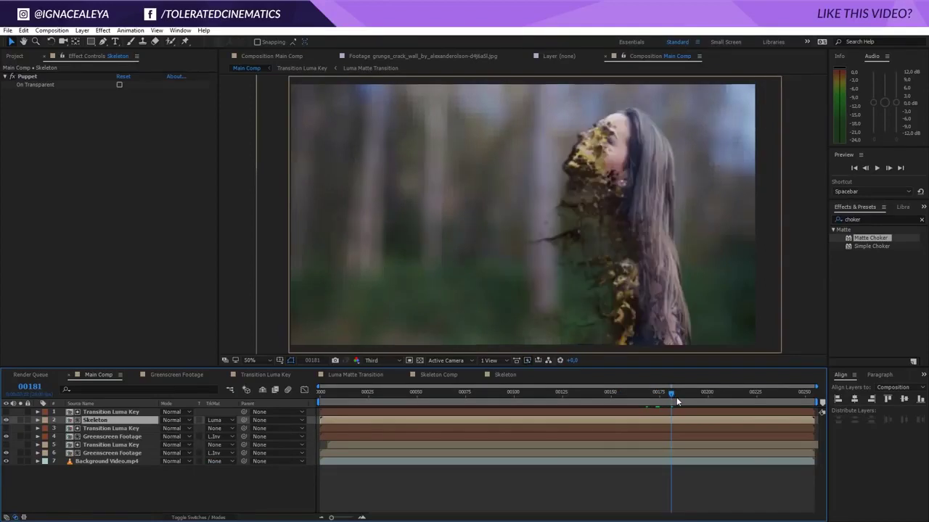
left_click(698, 396)
left_click_drag(731, 395, 668, 410)
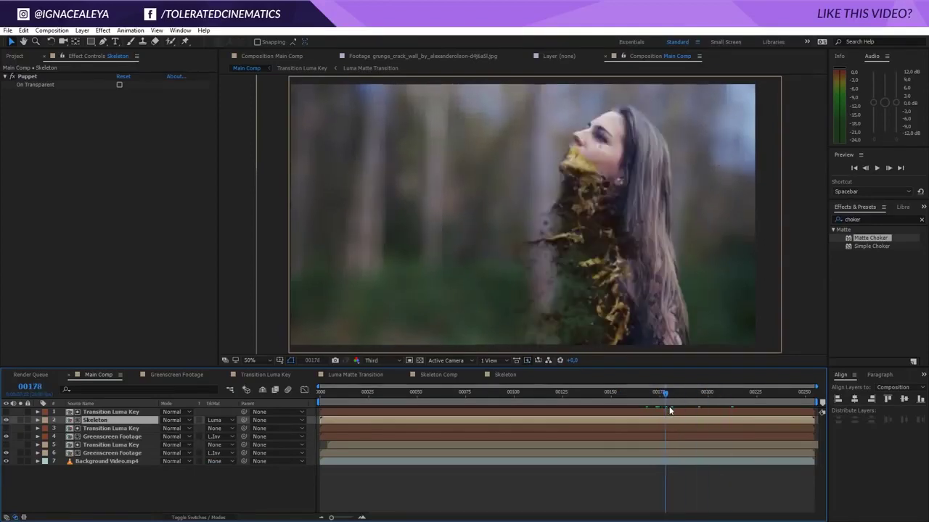
Add a second Gaussian Blur to the topmost Transition Luma Key layer with a Blurriness of 15
left_click(117, 412)
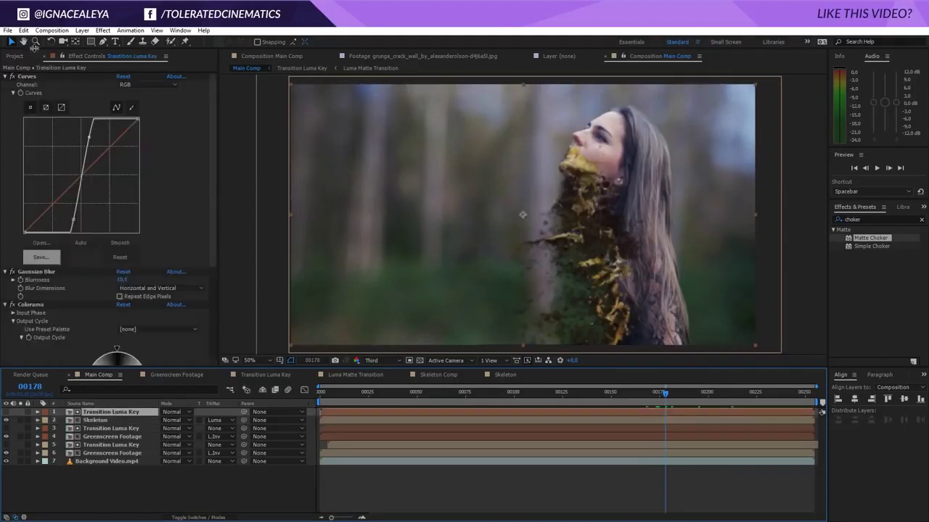
left_click(103, 31)
mouse_move(60, 98)
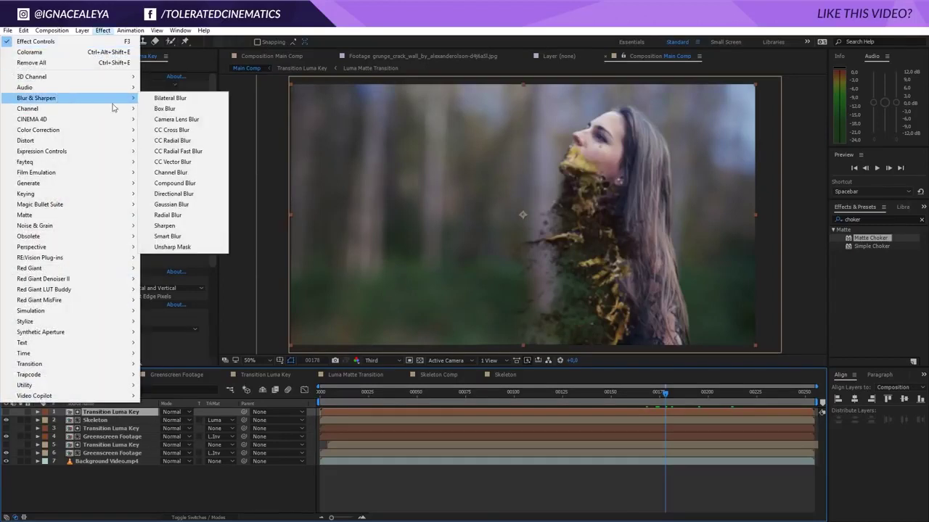
left_click(179, 205)
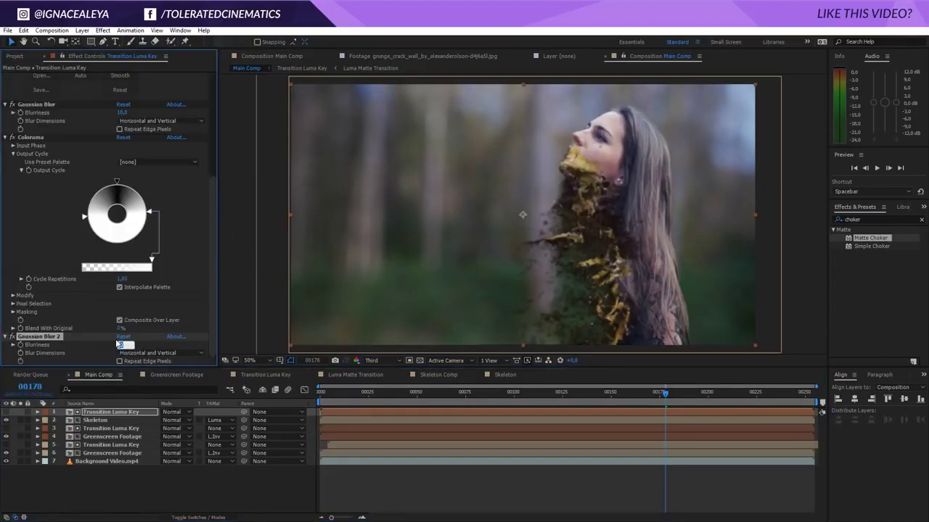
key("Return")
left_click(122, 345)
key("Return")
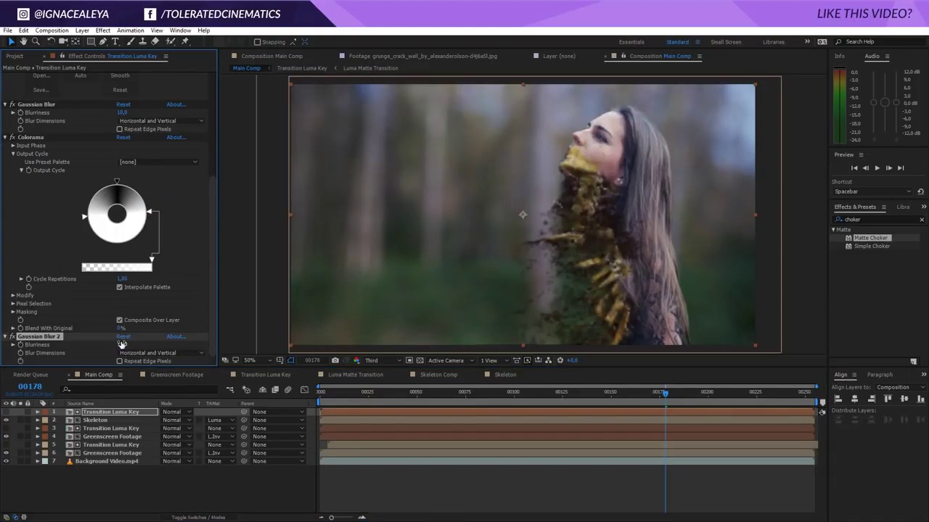
Add a second Curves effect to the topmost Transition Luma Key layer and shape an S-curve to raise the matte's contrast
left_click(102, 31)
mouse_move(58, 130)
left_click(185, 321)
left_click_drag(54, 303, 58, 314)
left_click_drag(100, 273, 95, 259)
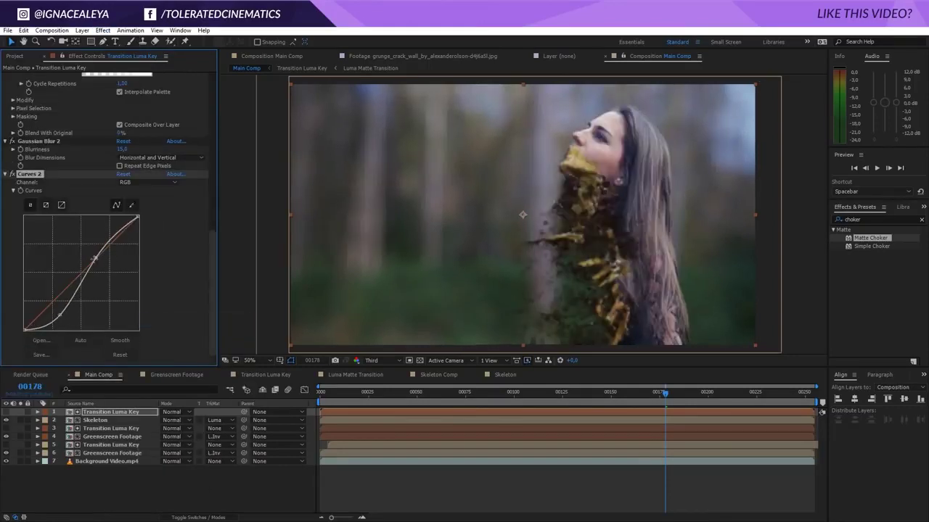
Add a Curves effect to the Skeleton layer and pull the RGB curve down to darken the bones
left_click(96, 421)
left_click(102, 30)
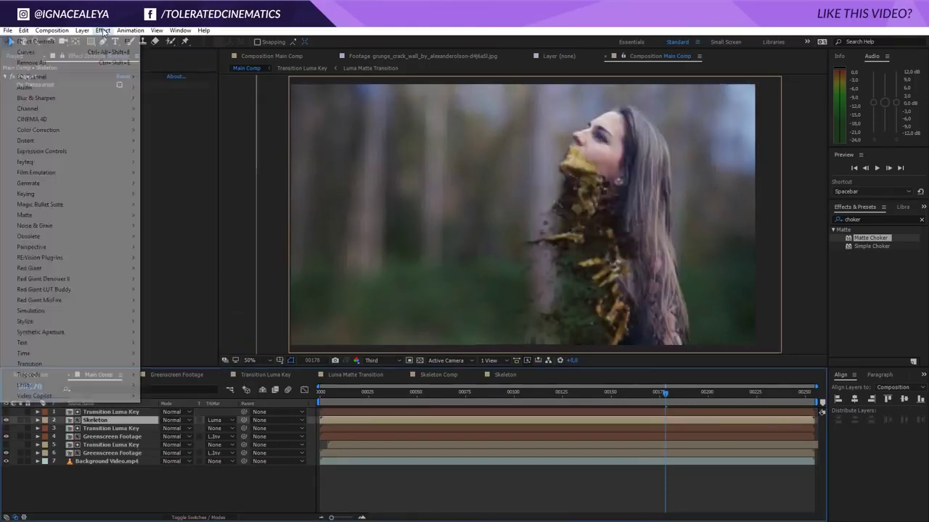
mouse_move(67, 132)
left_click(163, 321)
left_click_drag(81, 192, 83, 213)
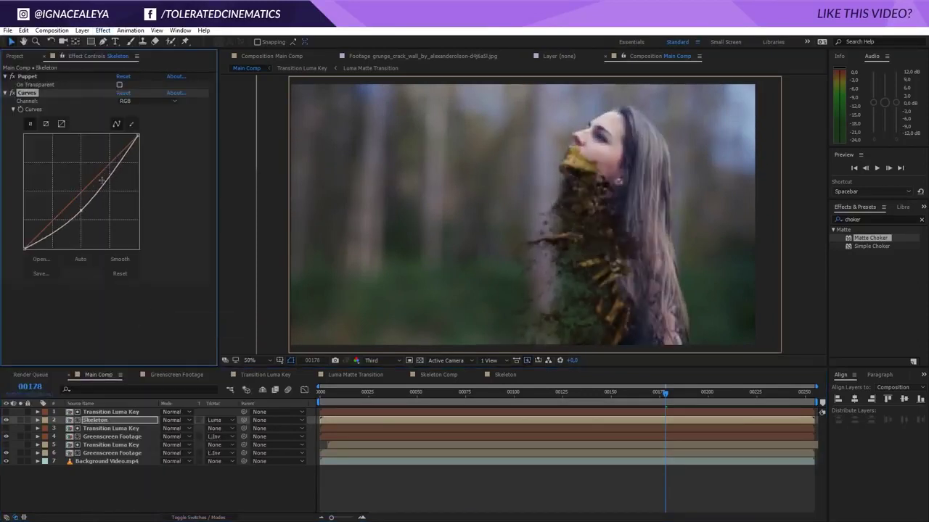
left_click_drag(101, 179, 107, 183)
Add a Tint effect to the Skeleton layer with an Amount to Tint of 40%
left_click(103, 31)
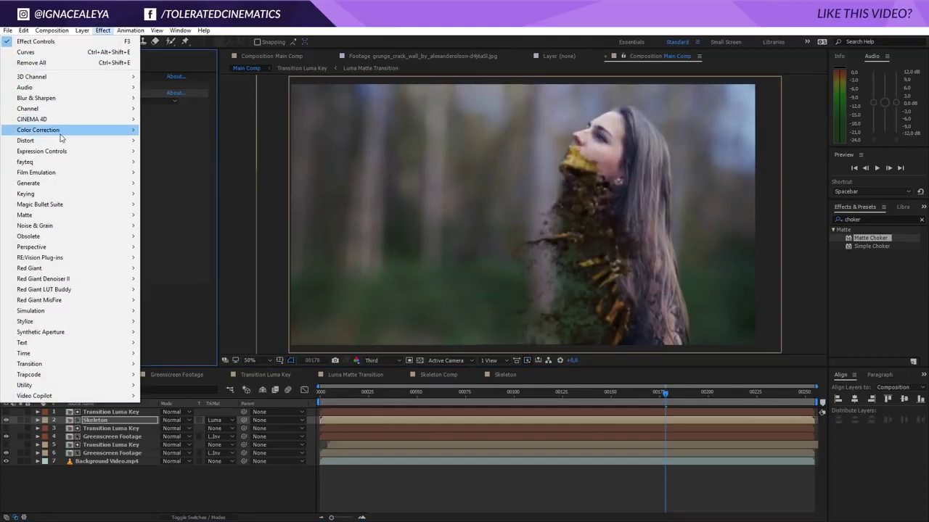
mouse_move(66, 131)
left_click(160, 460)
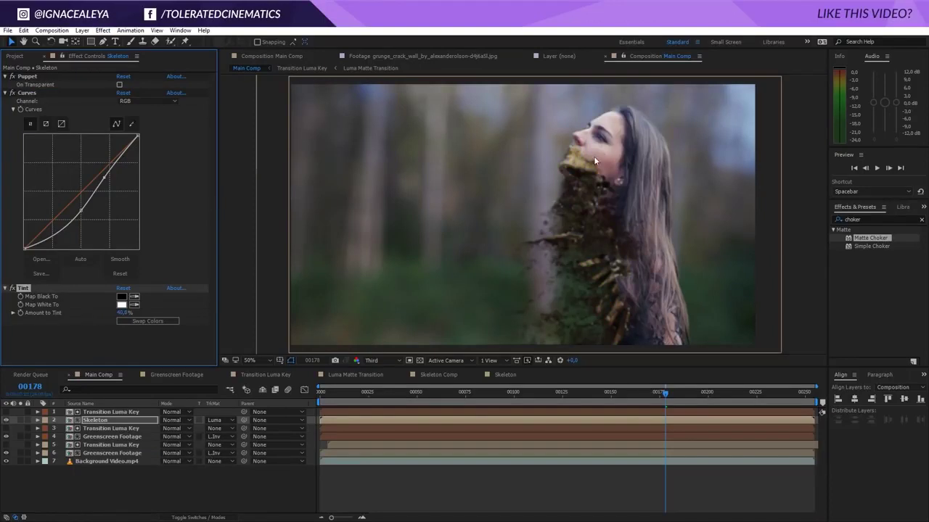
Add an Unsharp Mask with Amount 132 to the Skeleton layer, then duplicate it with Amount 50 and Radius 25
left_click(103, 31)
mouse_move(75, 98)
left_click(174, 249)
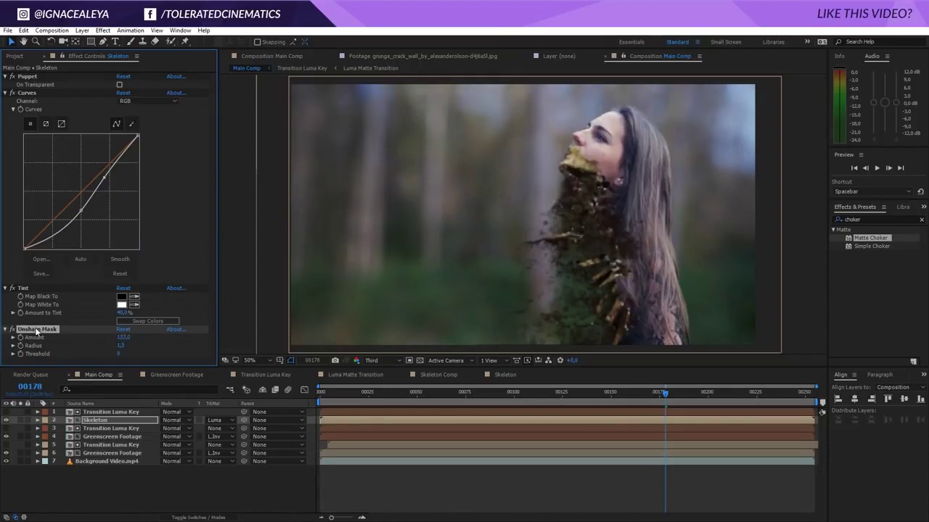
key("ctrl+d")
left_click_drag(118, 355, 118, 355)
left_click(124, 344)
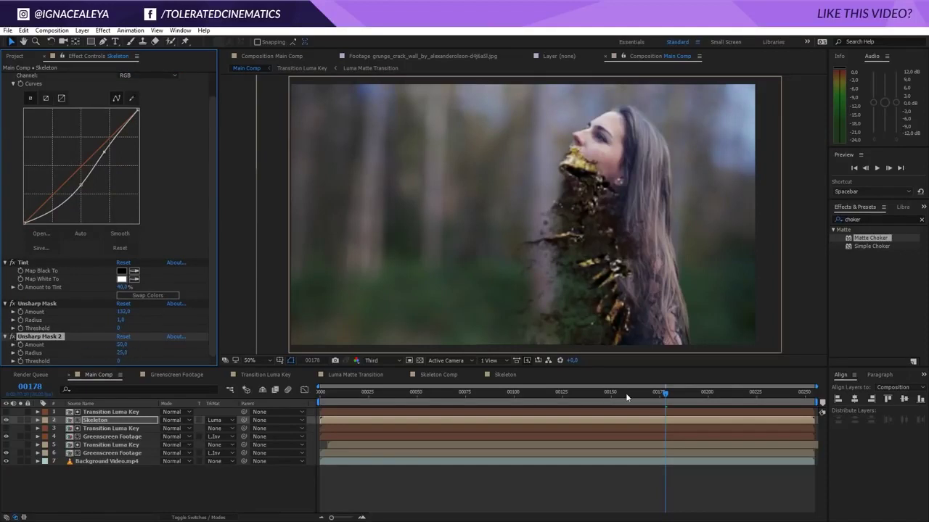
Start the Main Comp work area at frame 137 and play back the skeleton transition
left_click_drag(613, 392, 744, 395)
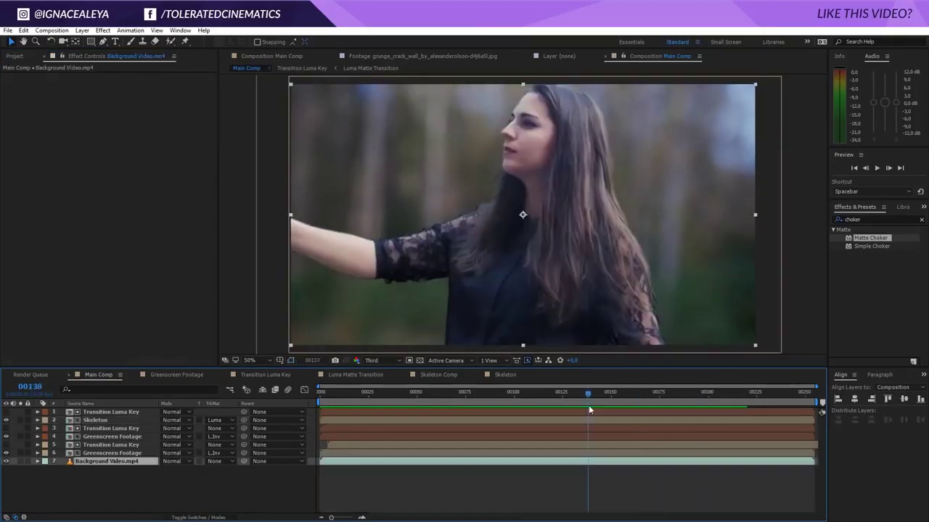
mouse_move(589, 410)
left_mouse_down()
mouse_move(619, 400)
mouse_move(585, 401)
left_mouse_up()
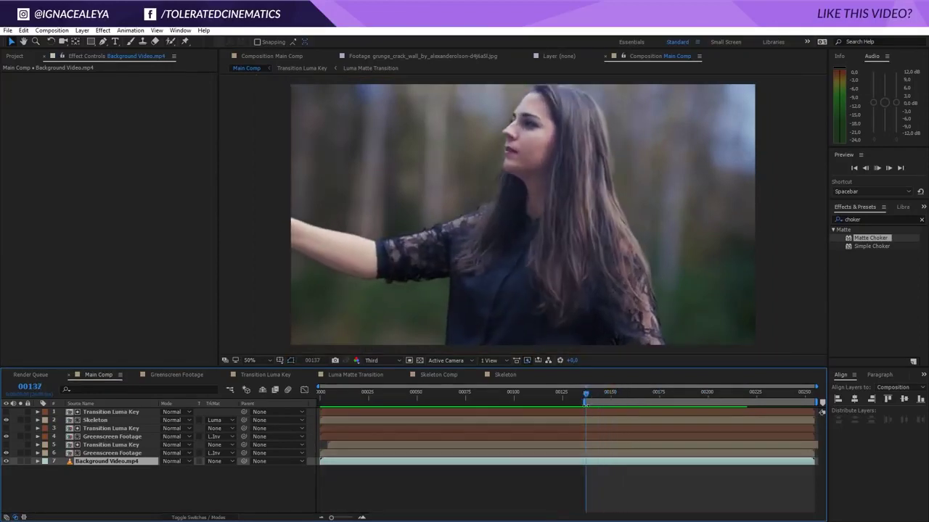
key("space")
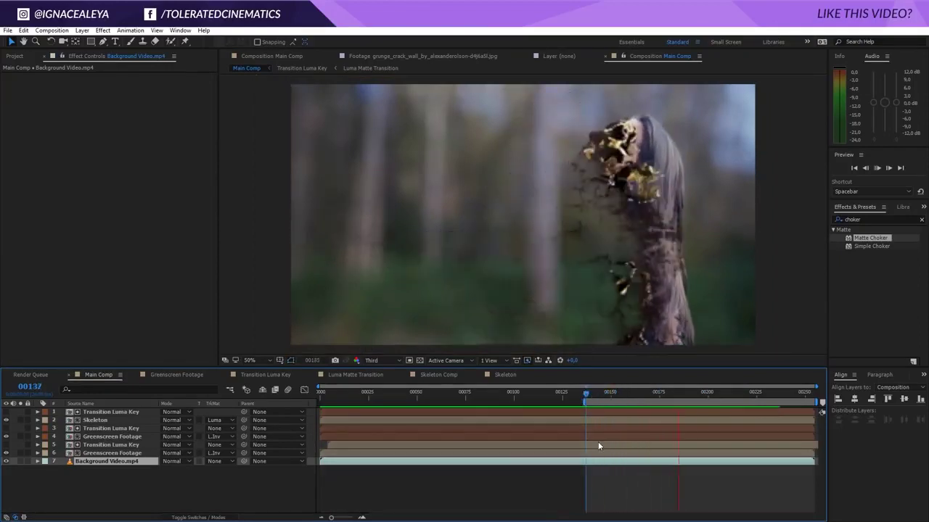
Pre-compose the topmost Transition Luma Key and Skeleton layers as "Skeleton Transition", moving all attributes into the new composition
left_click(115, 420)
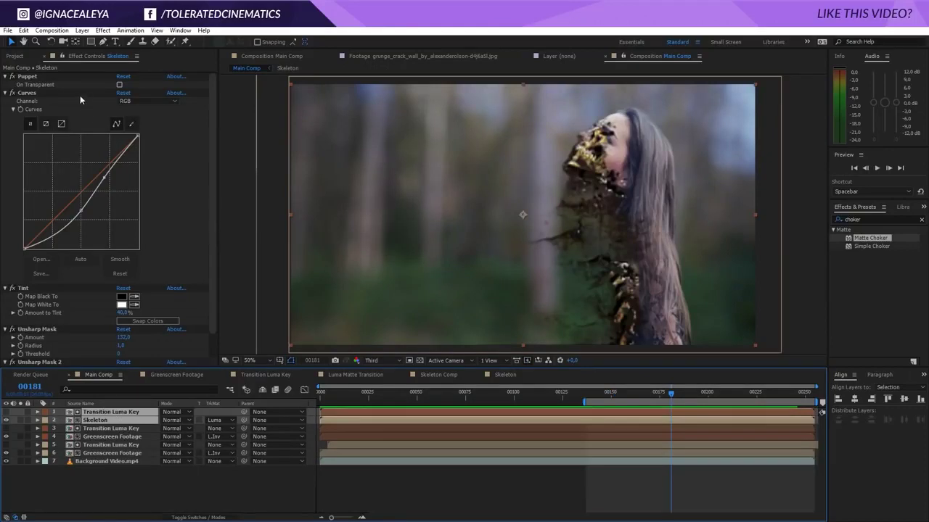
left_click(82, 30)
left_click(56, 384)
type("Skeleton")
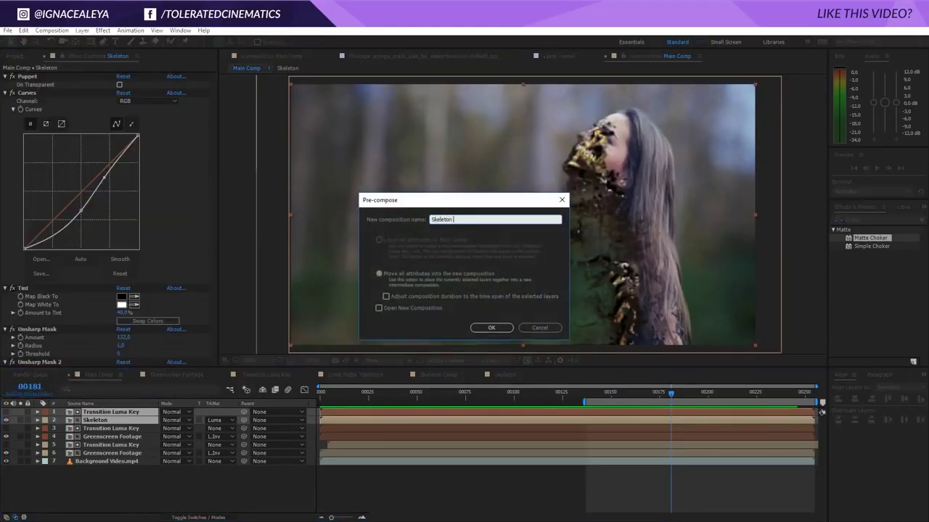
type(" Transition")
key("Return")
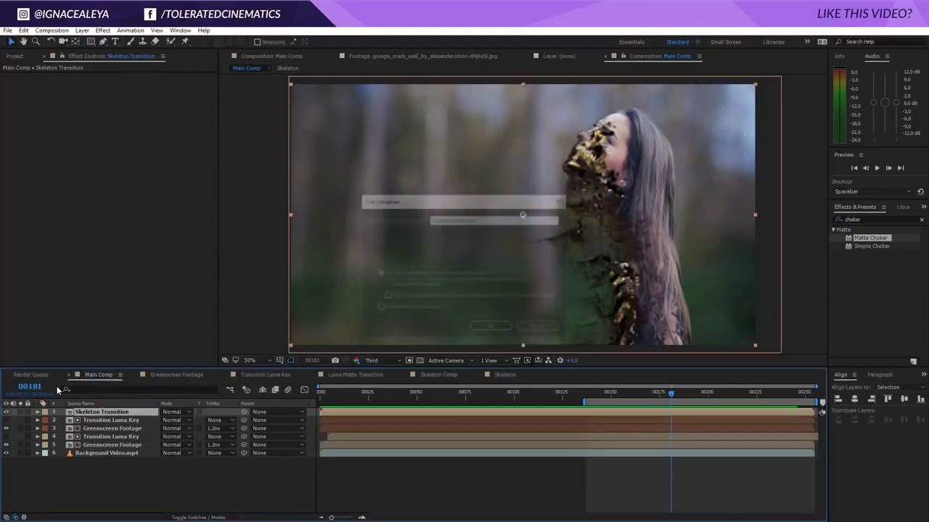
Add an Extract effect to the Skeleton Transition layer and raise its Black Point to 16
left_click(102, 30)
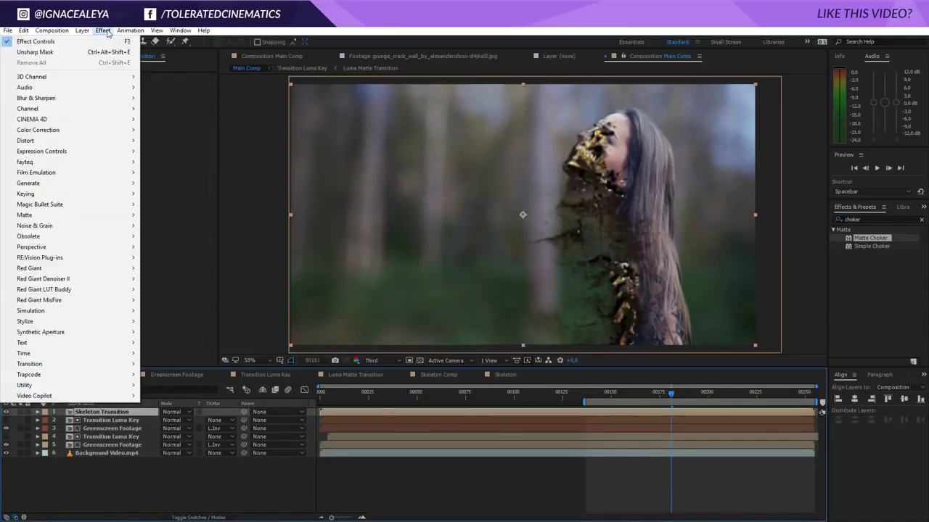
mouse_move(40, 194)
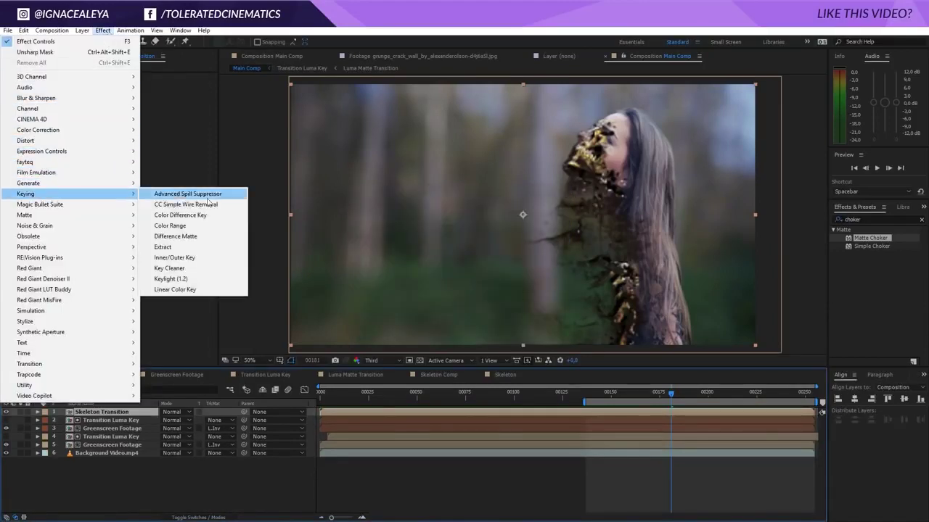
left_click(163, 246)
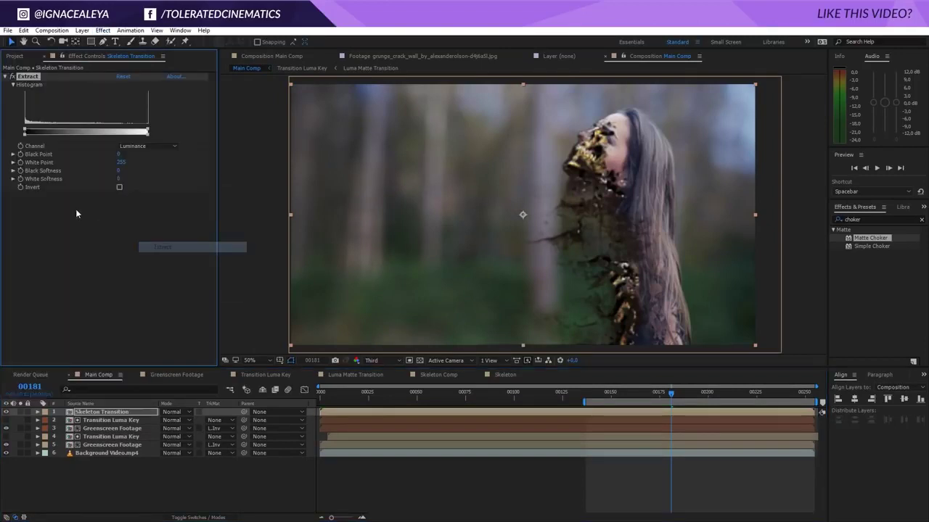
left_click_drag(25, 131, 32, 133)
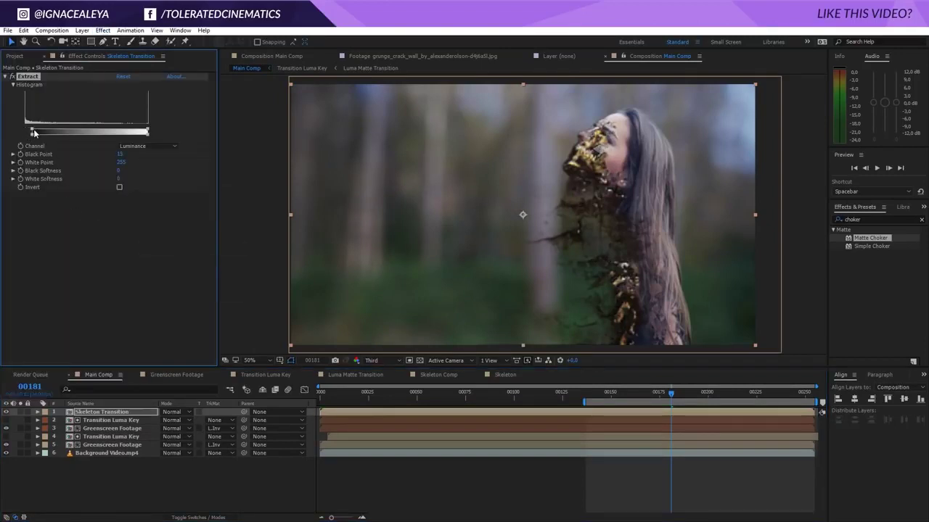
Play back the work area to review the extracted skeleton, then scrub back to frame 168
left_click(639, 452)
key("space")
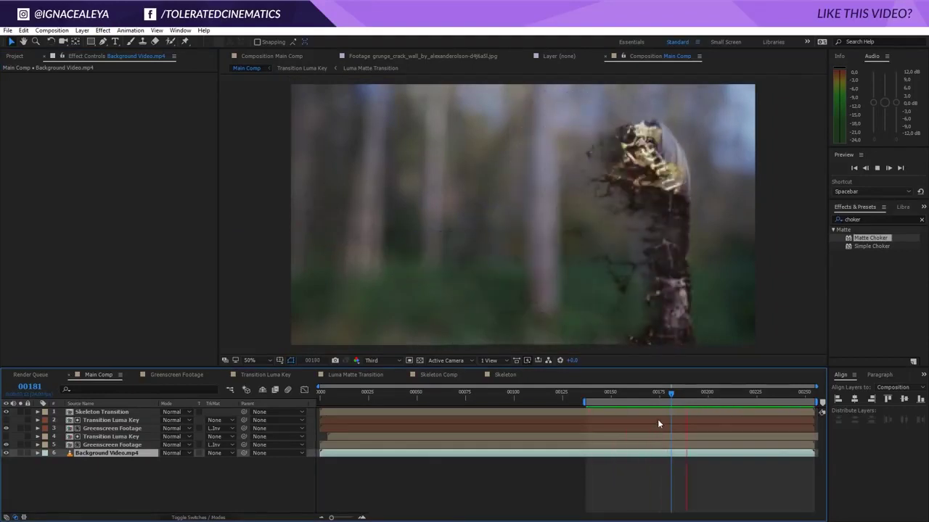
left_click(662, 393)
mouse_move(650, 391)
left_mouse_down()
mouse_move(669, 397)
mouse_move(645, 403)
left_mouse_up()
Set the composition preview resolution to Full and review the skeleton reveal by playing and scrubbing to frame 182
left_click(375, 360)
left_click(374, 375)
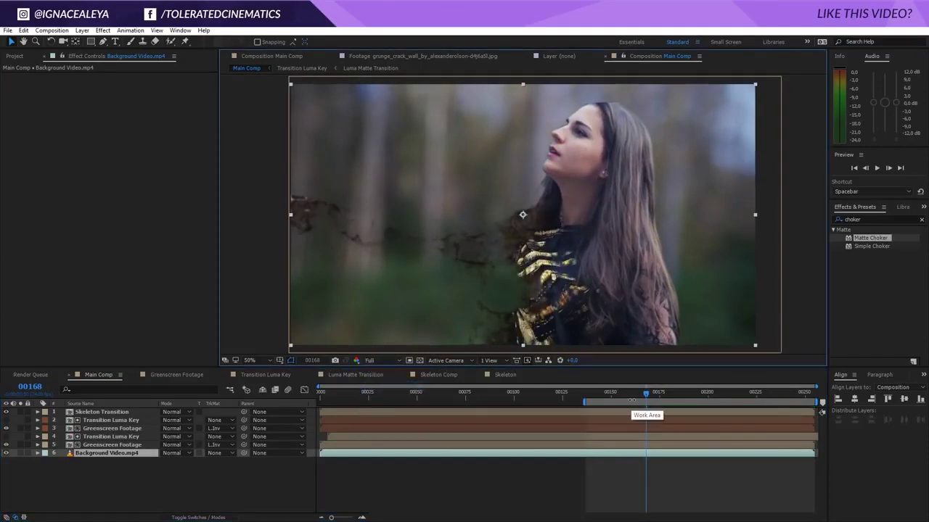
left_click_drag(650, 394, 670, 396)
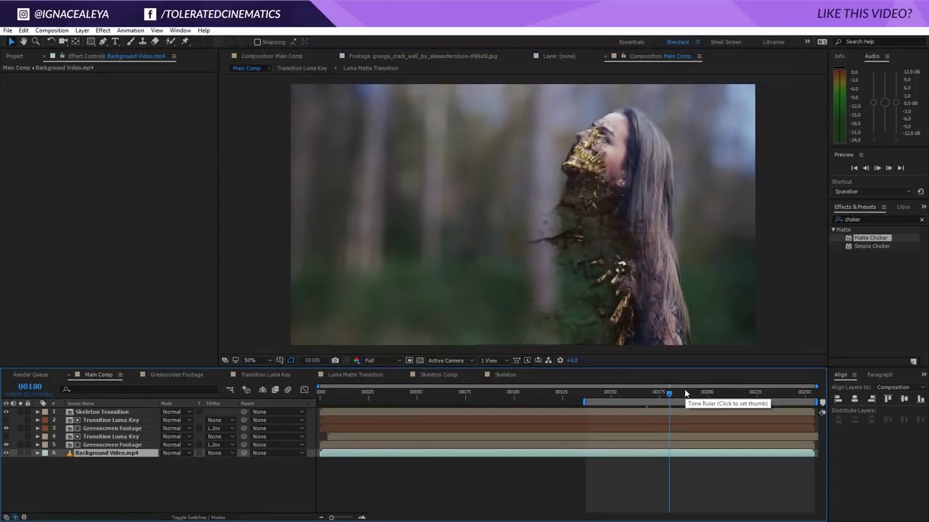
key("space")
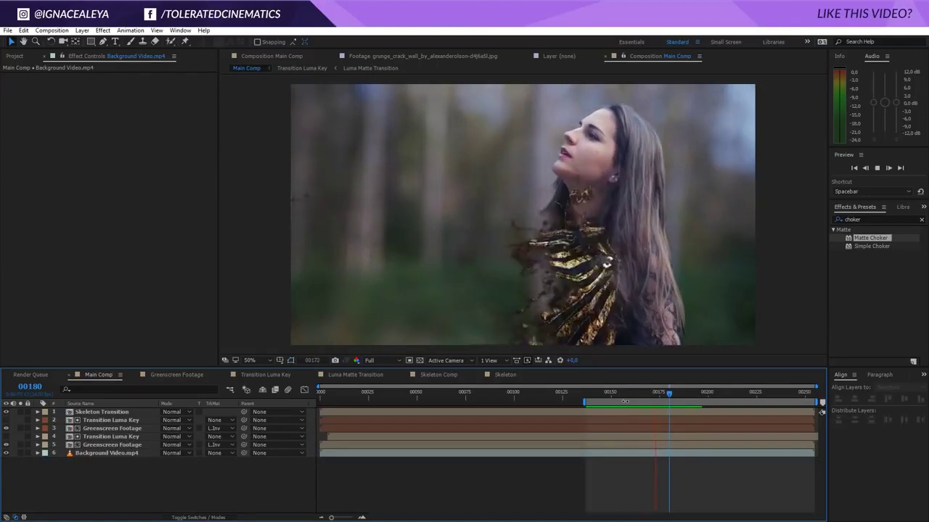
left_click(651, 394)
left_click_drag(655, 399, 673, 402)
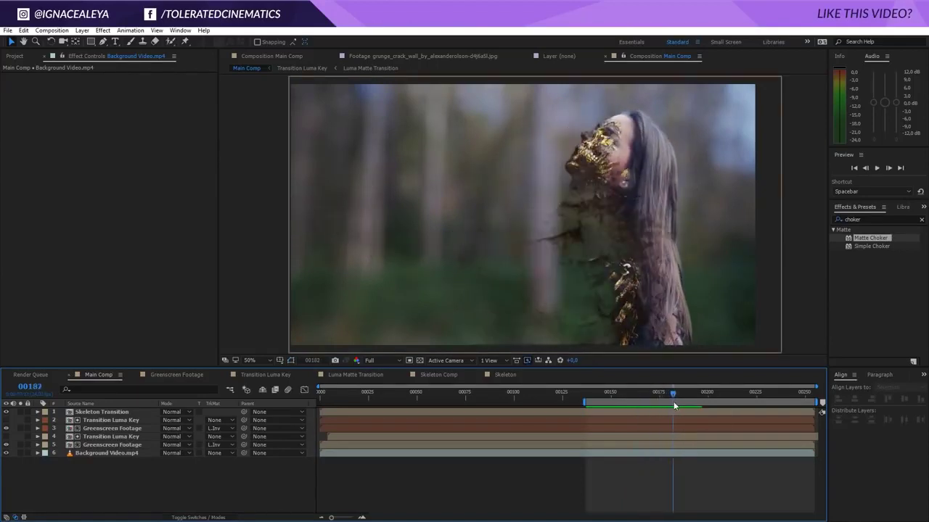
Add Hue/Saturation to the Skeleton Transition layer with Master Hue -18°, Master Saturation -42 and Master Lightness 27
left_click(101, 411)
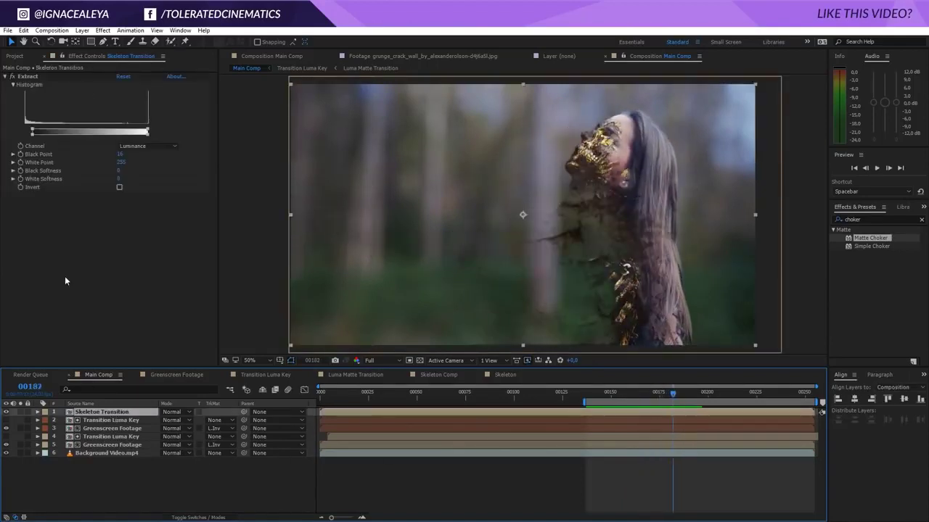
left_click(104, 31)
mouse_move(89, 130)
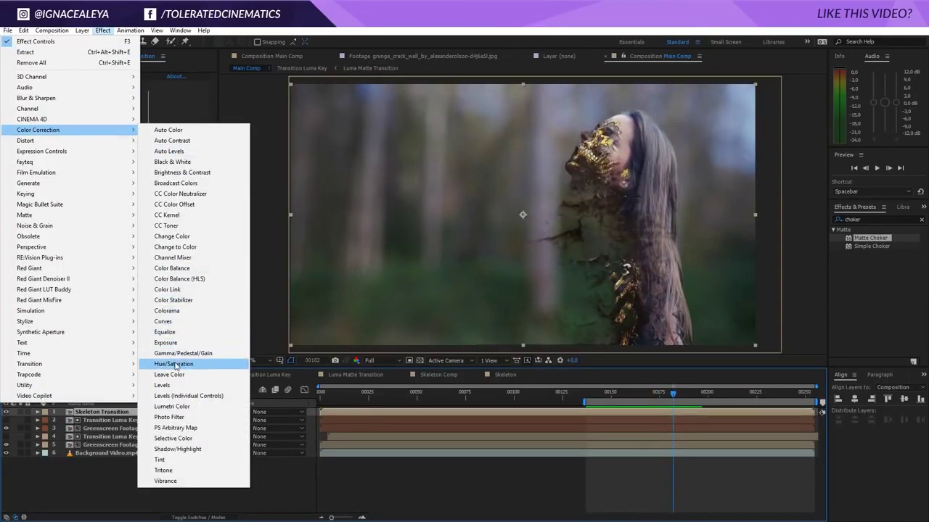
left_click(175, 364)
left_click_drag(131, 246, 126, 276)
left_click_drag(98, 304, 77, 287)
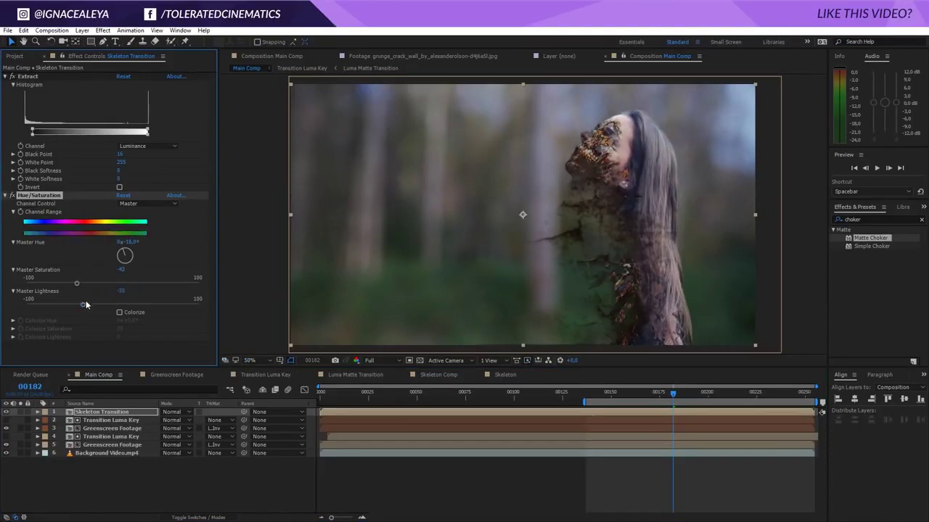
mouse_move(147, 305)
left_mouse_down()
mouse_move(162, 304)
mouse_move(137, 311)
left_mouse_up()
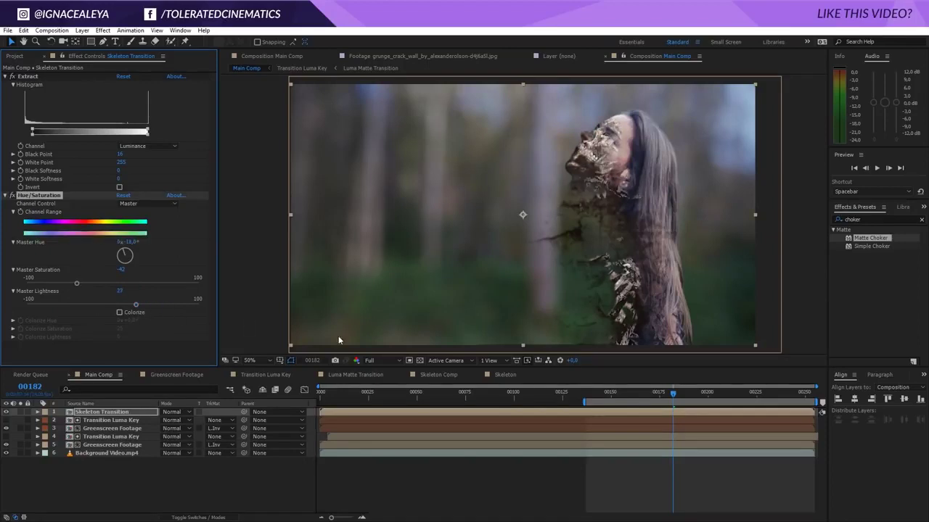
Check the recolored skeleton at frames 199, 157 and 167
left_click(707, 399)
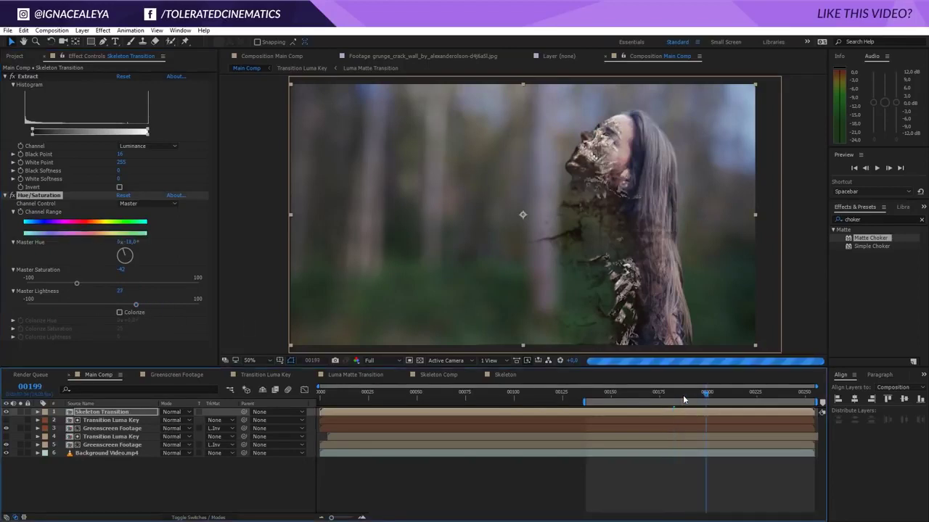
left_click(625, 401)
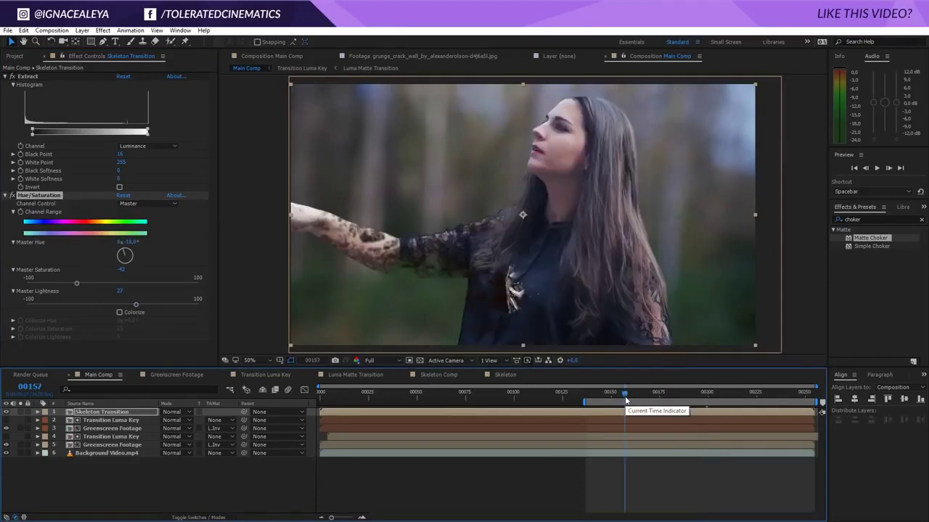
left_click(643, 399)
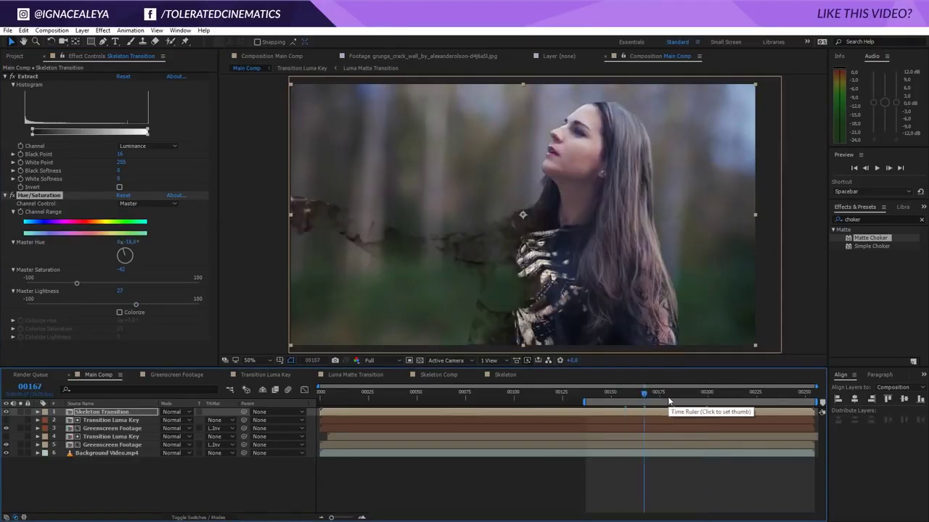